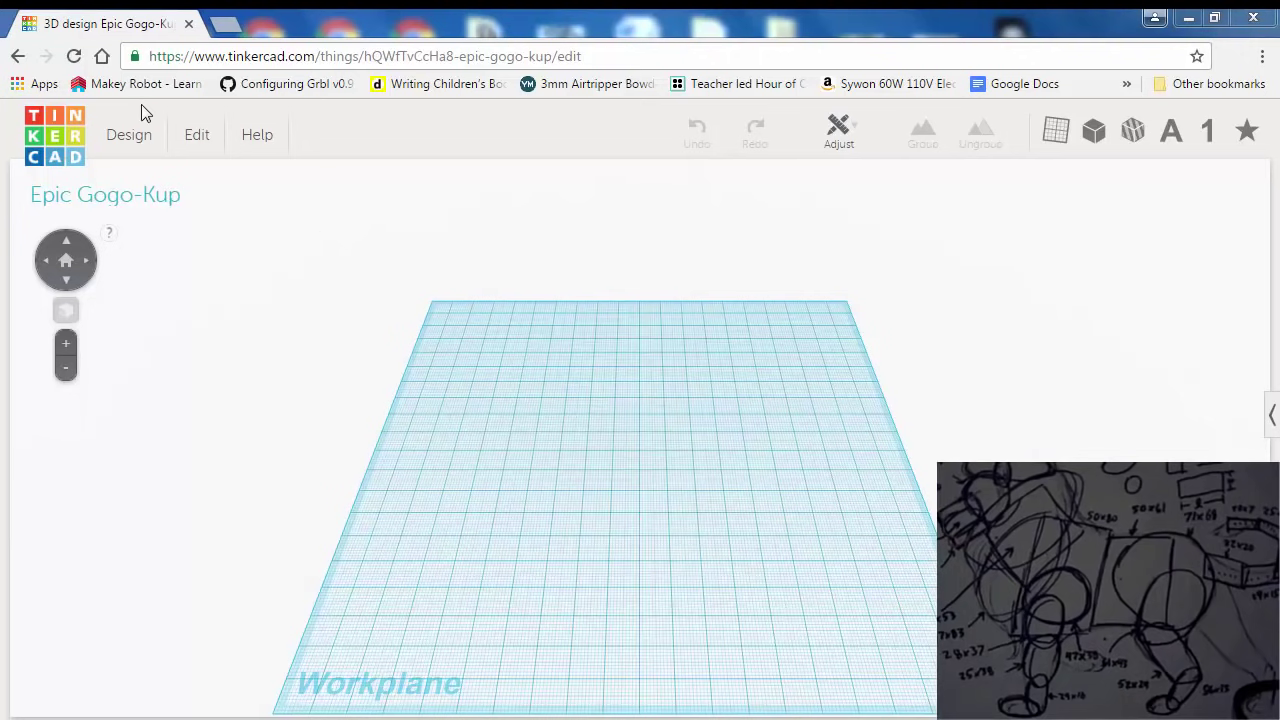
Rename the design with the designer's full name followed by "Quadruped" and save the properties.
left_click(127, 134)
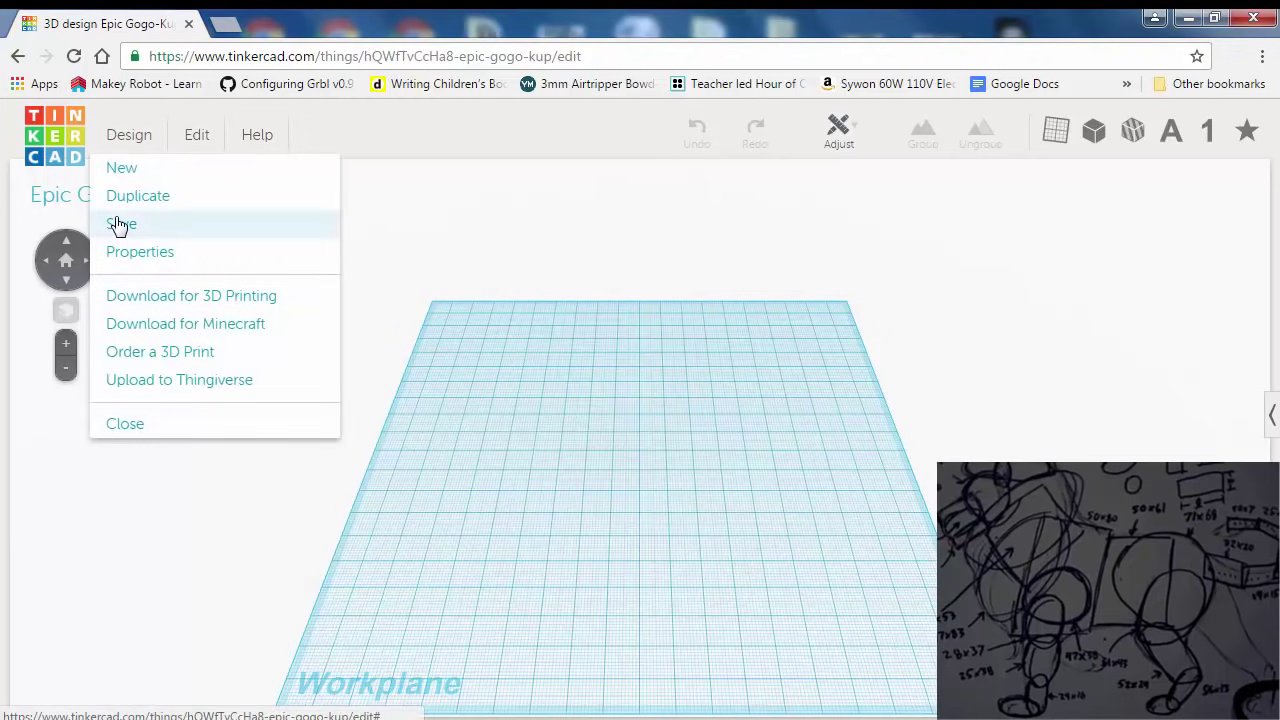
left_click(138, 253)
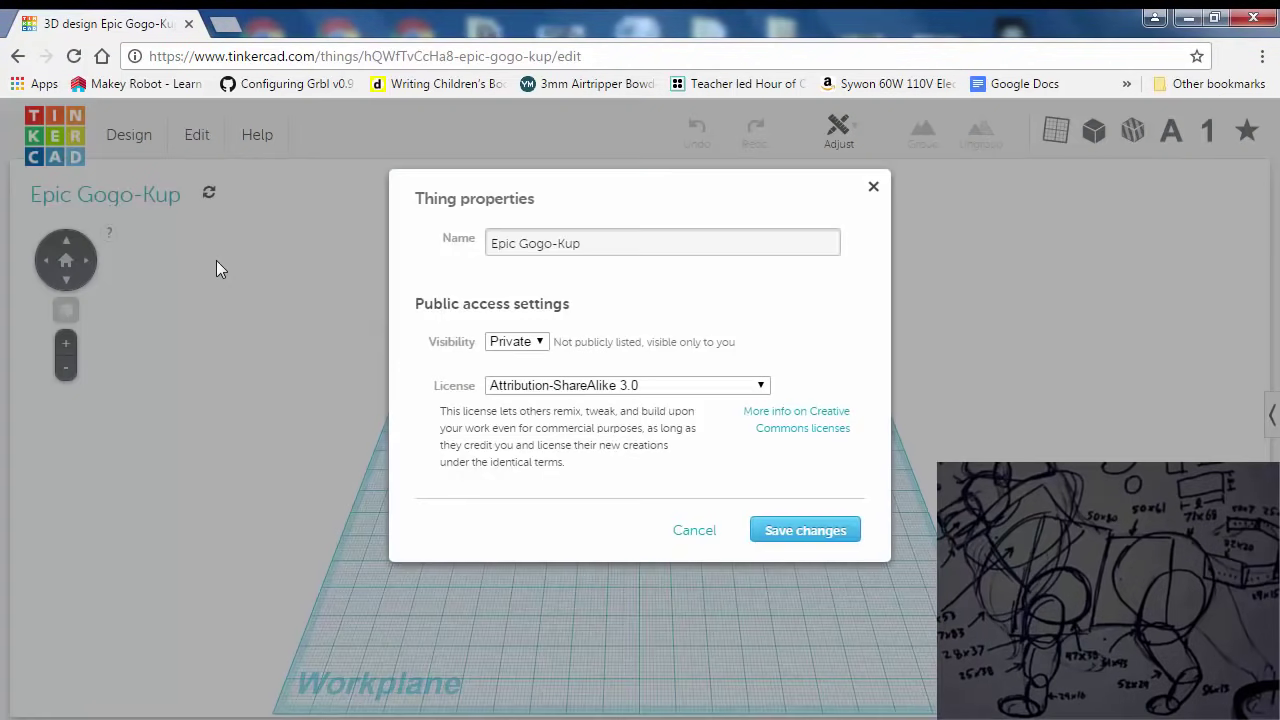
left_click_drag(597, 250, 437, 241)
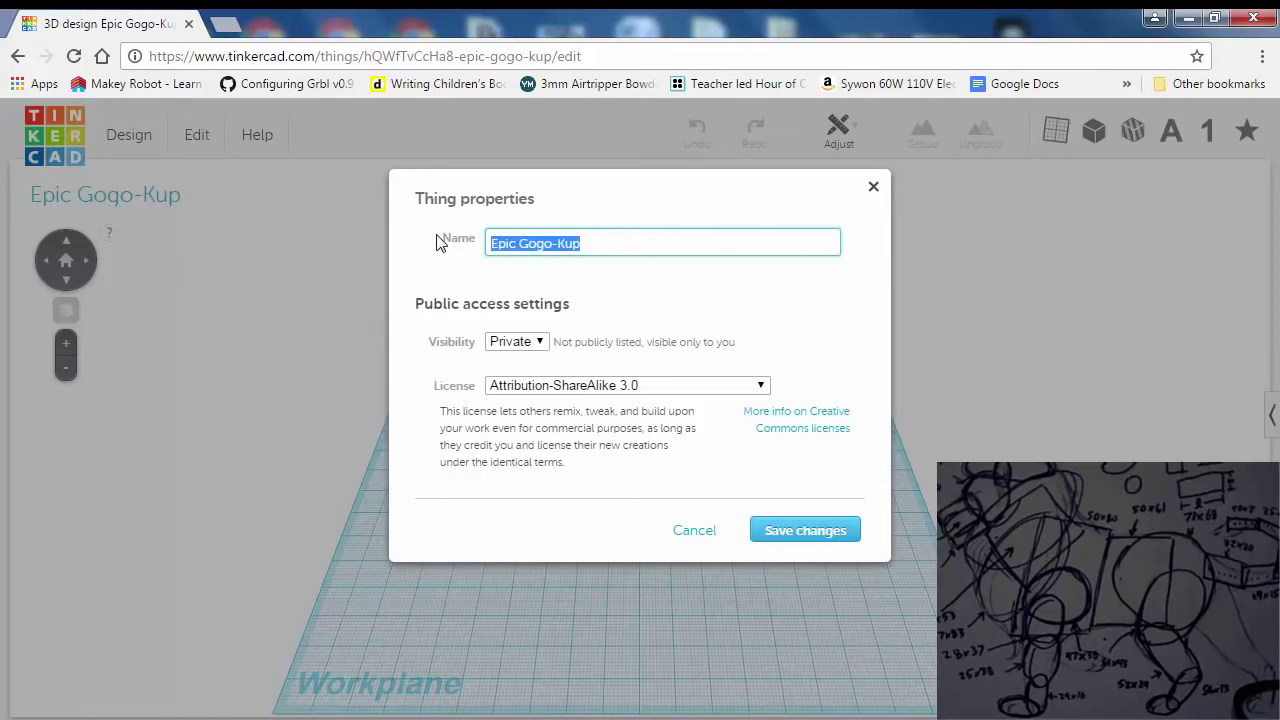
type("Jeremy")
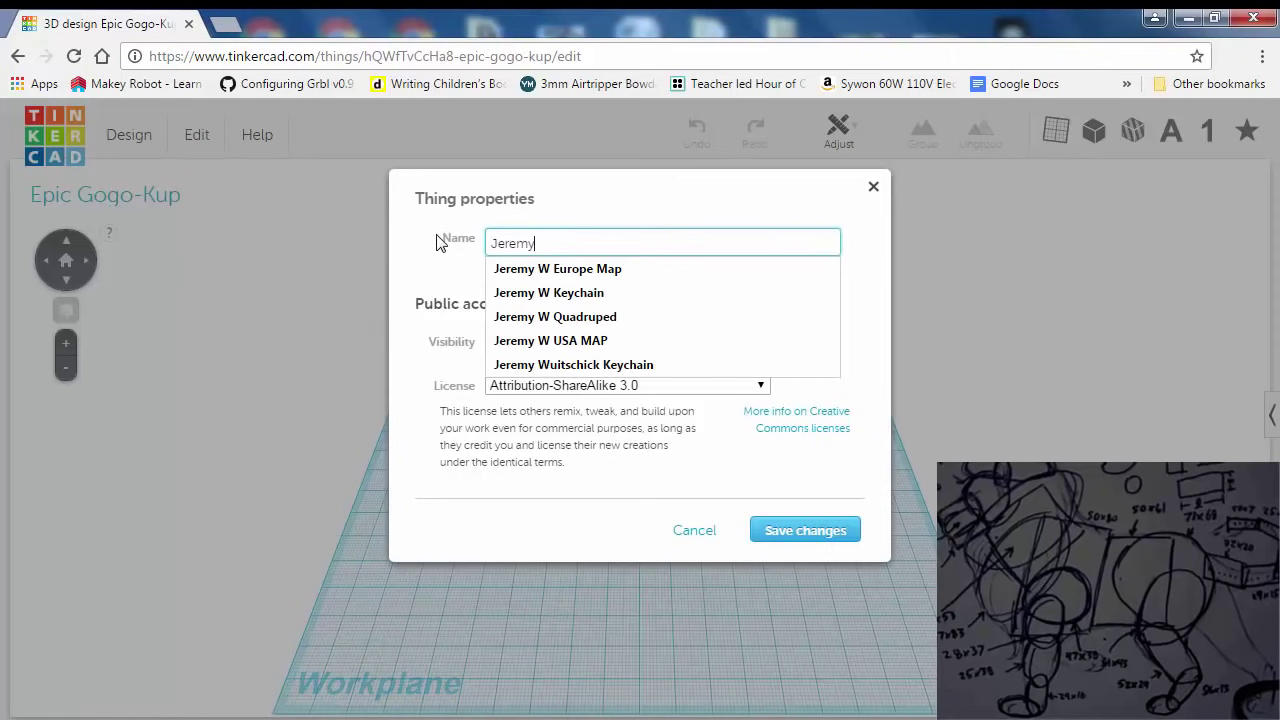
type(" Wuitsch")
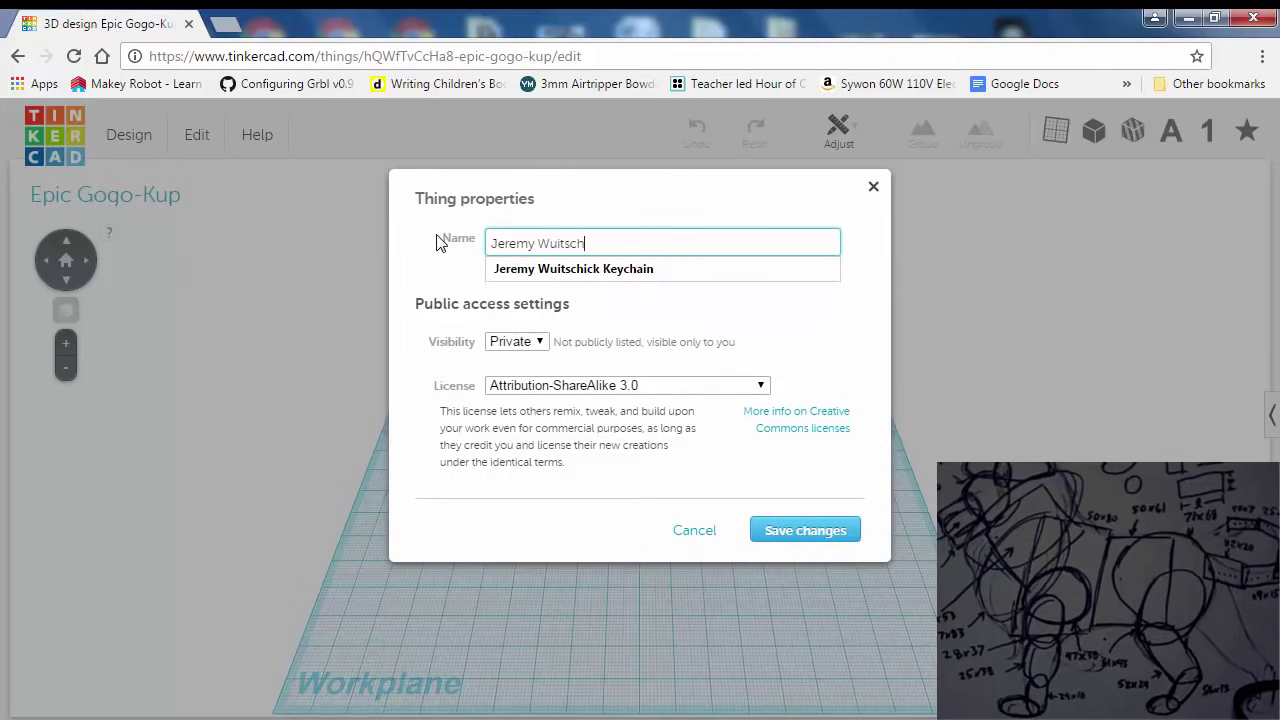
type("ick ")
type("O")
type("uad")
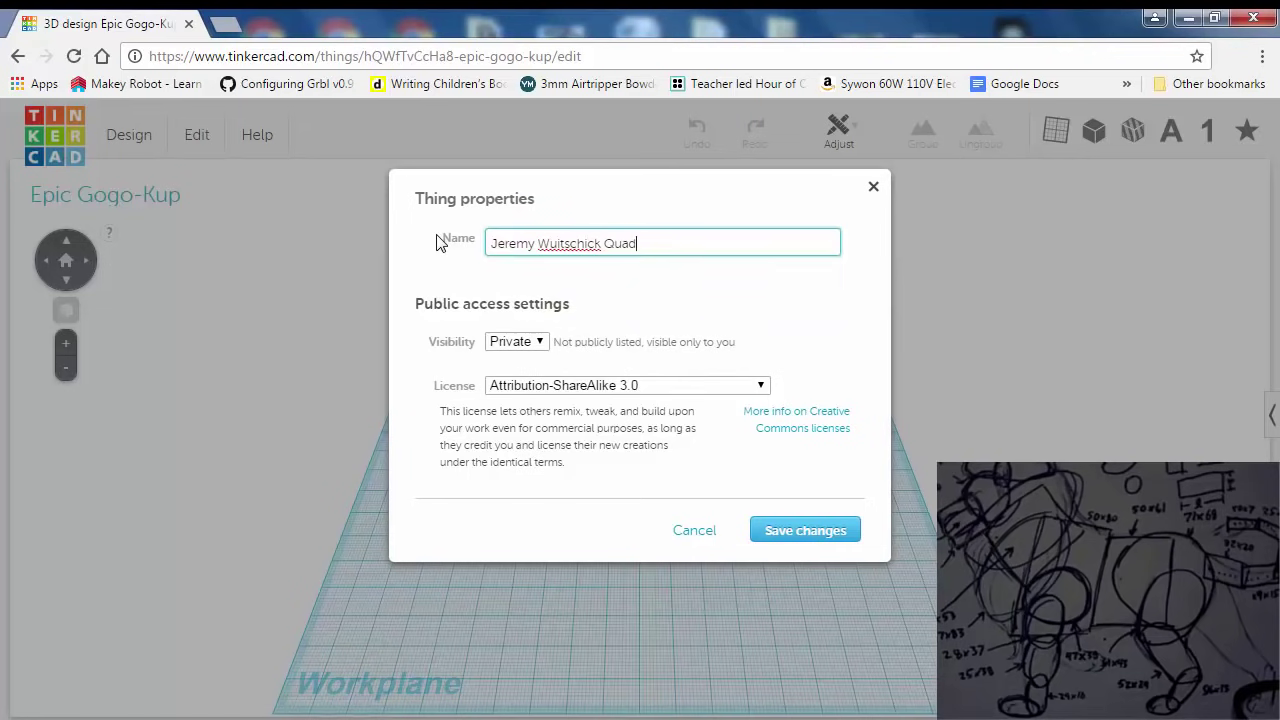
type("ruped")
left_click(808, 531)
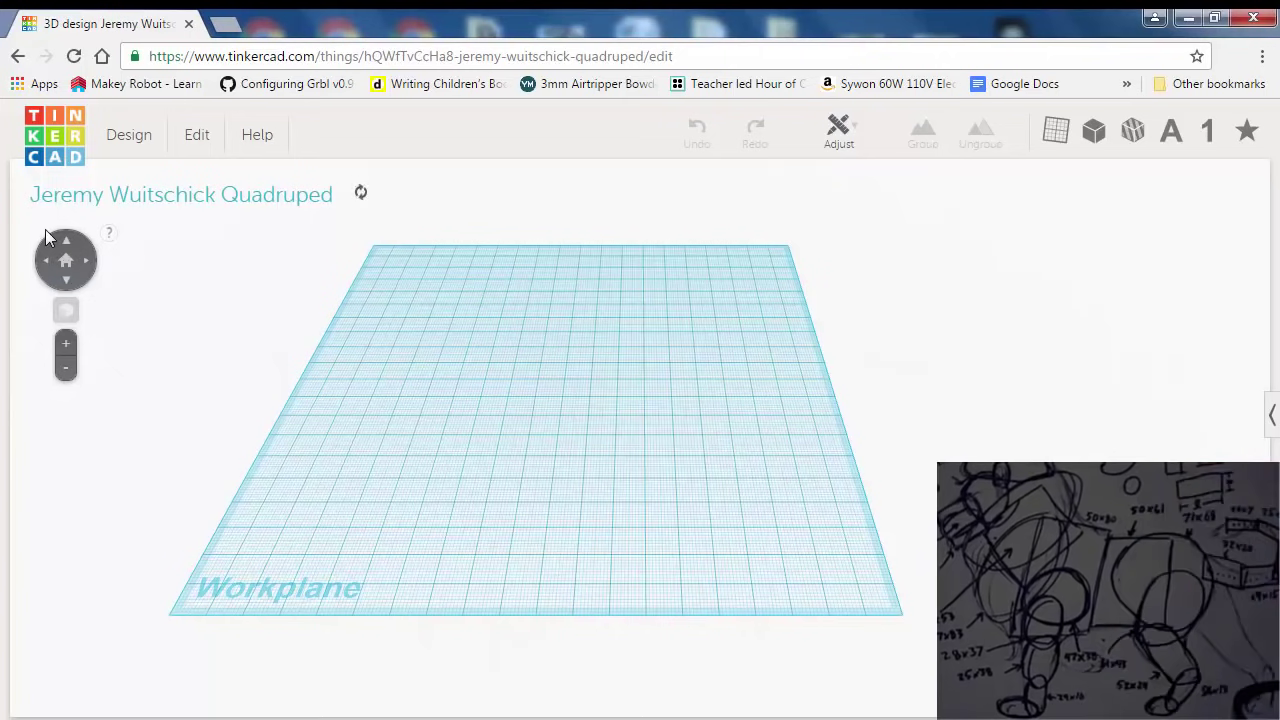
Show the shapes library and examine the empty workplane edge-on, at a low angle and from above.
left_click(67, 283)
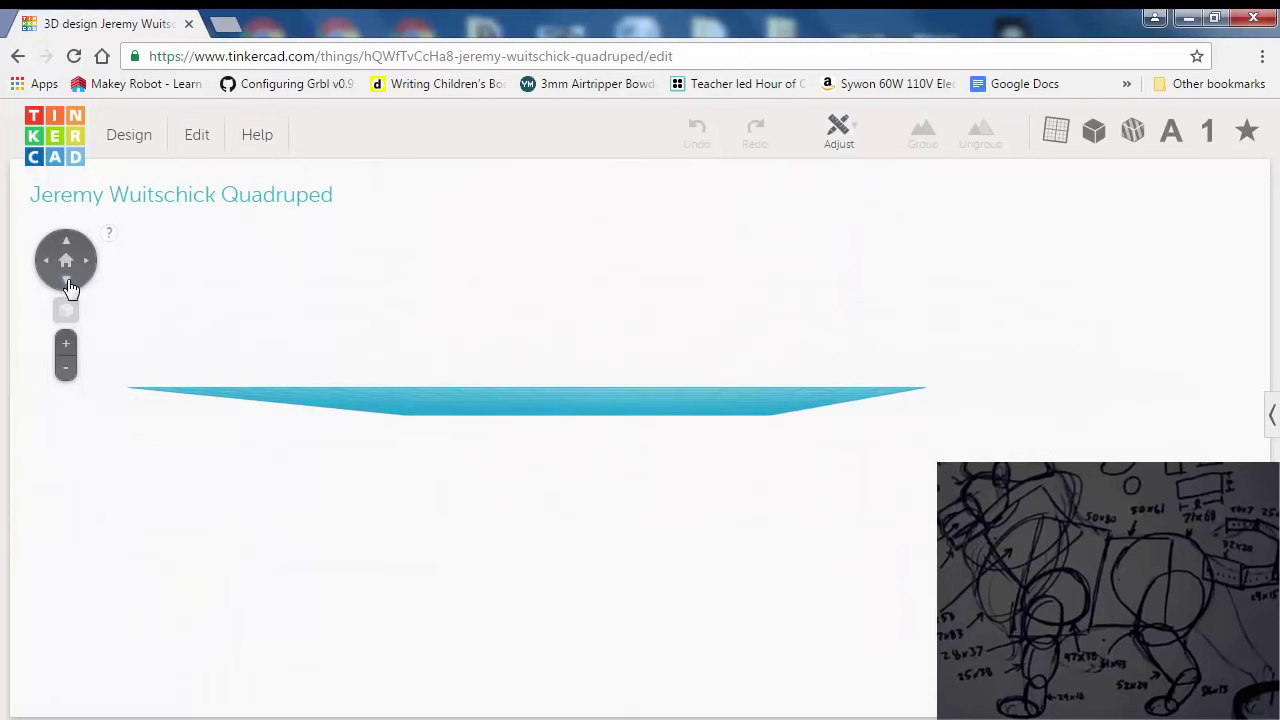
left_click(68, 245)
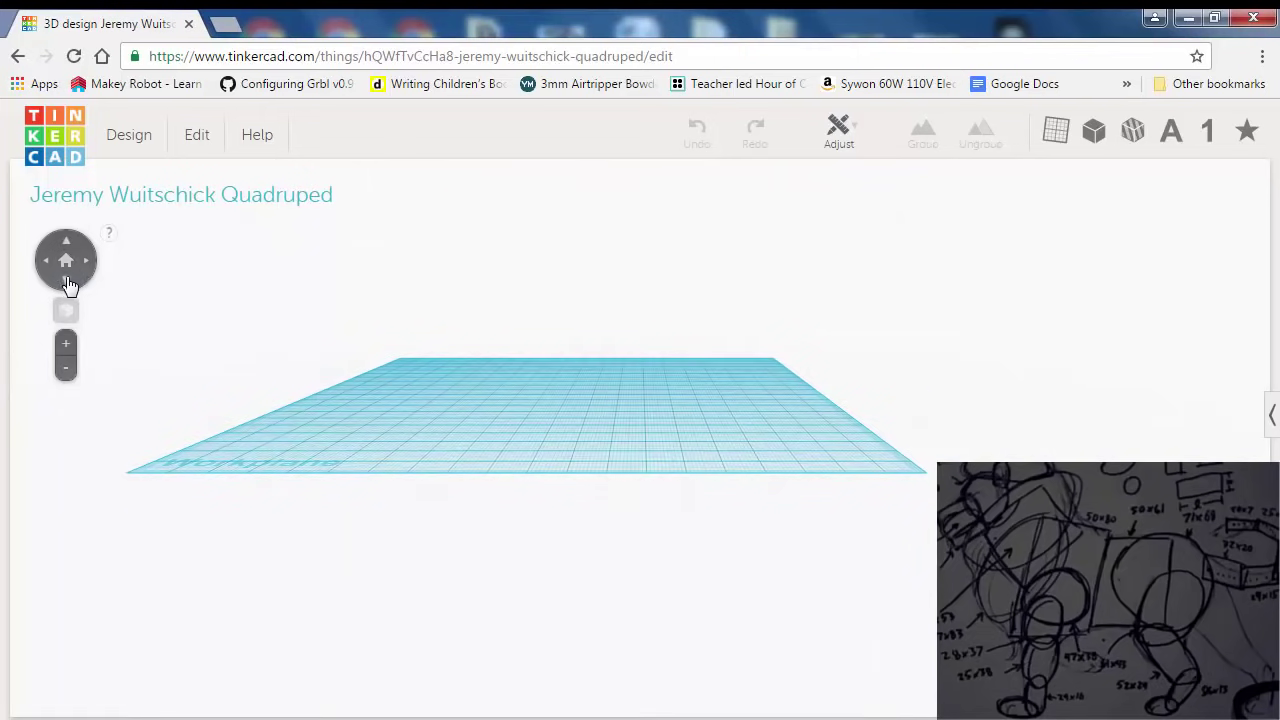
left_click(1272, 414)
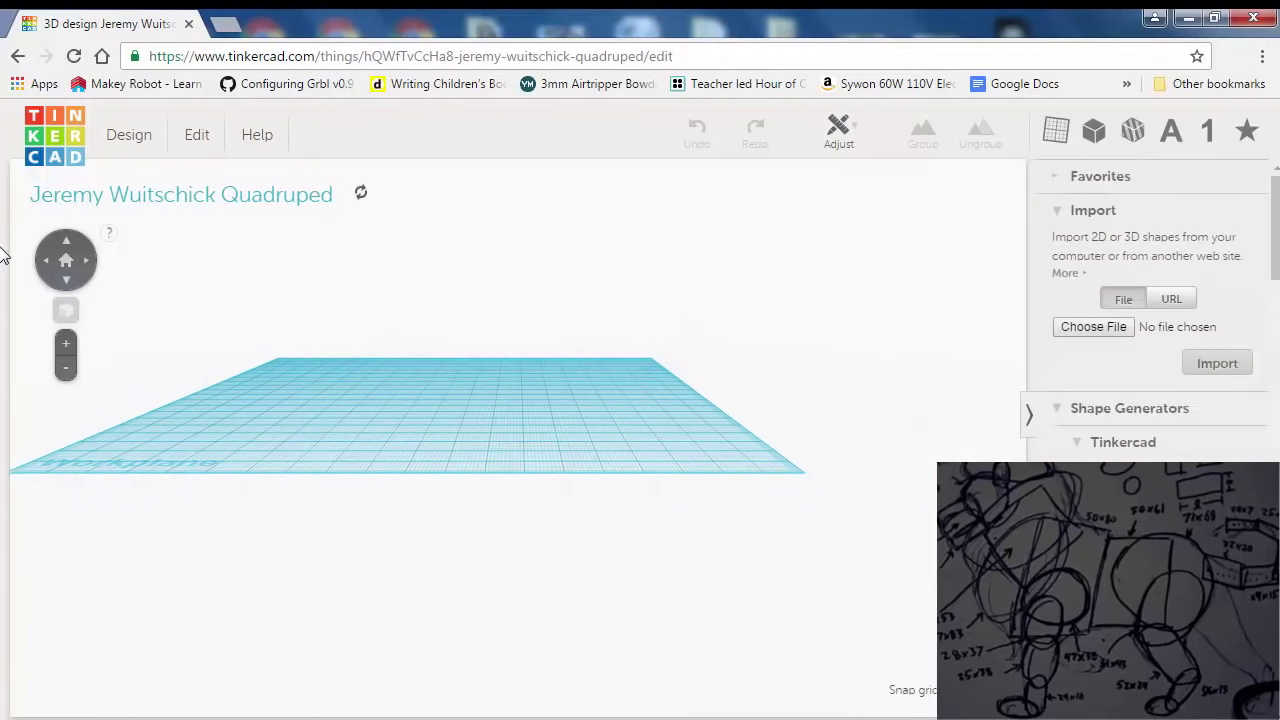
left_click(67, 245)
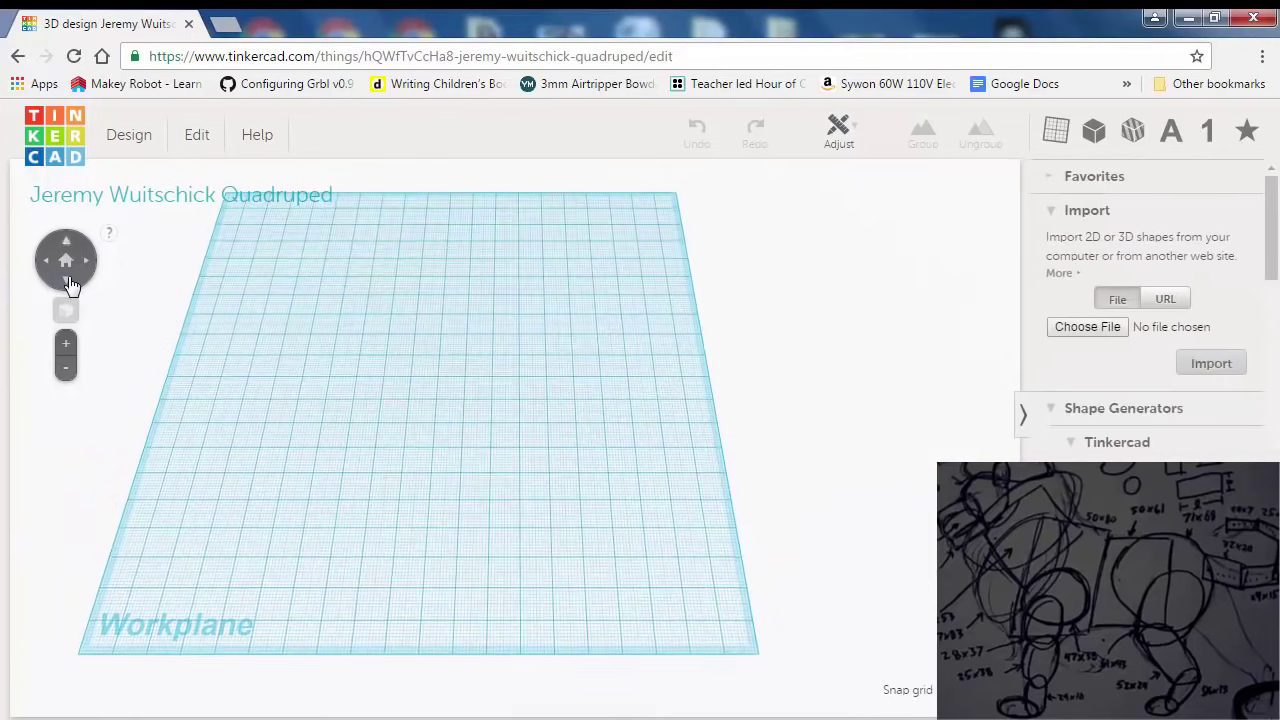
left_click(66, 283)
left_click(66, 285)
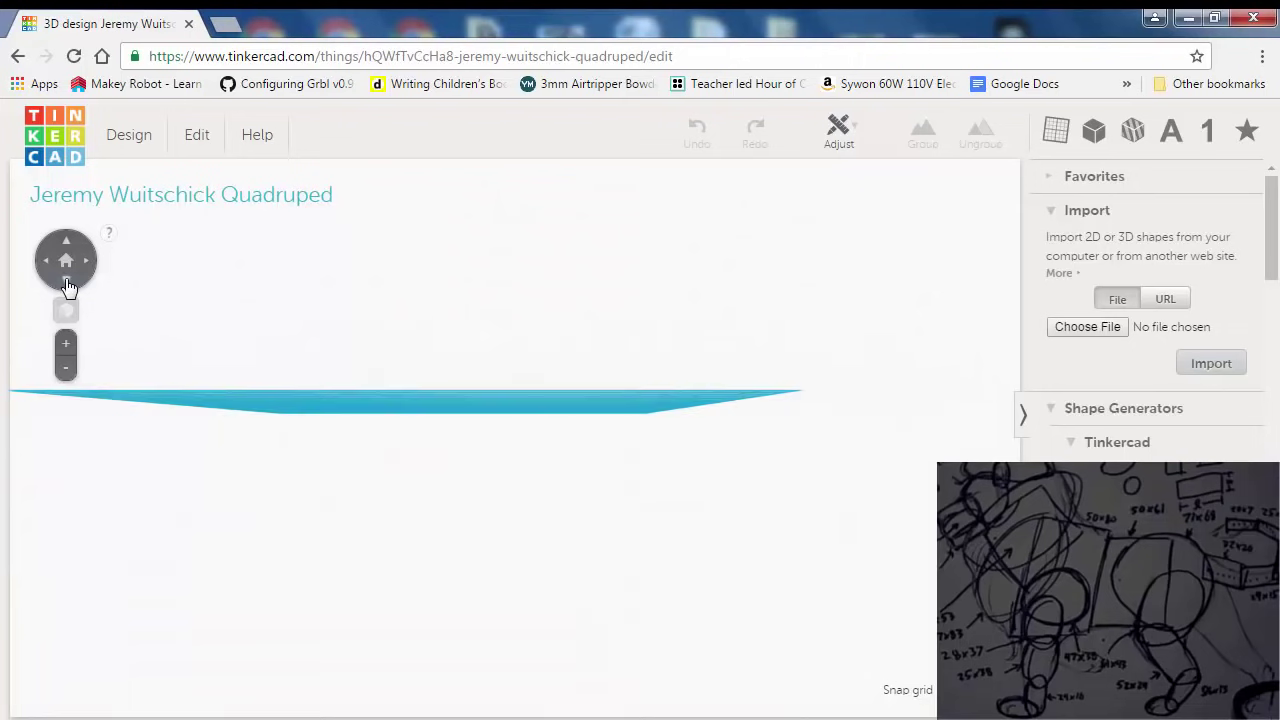
left_click(67, 245)
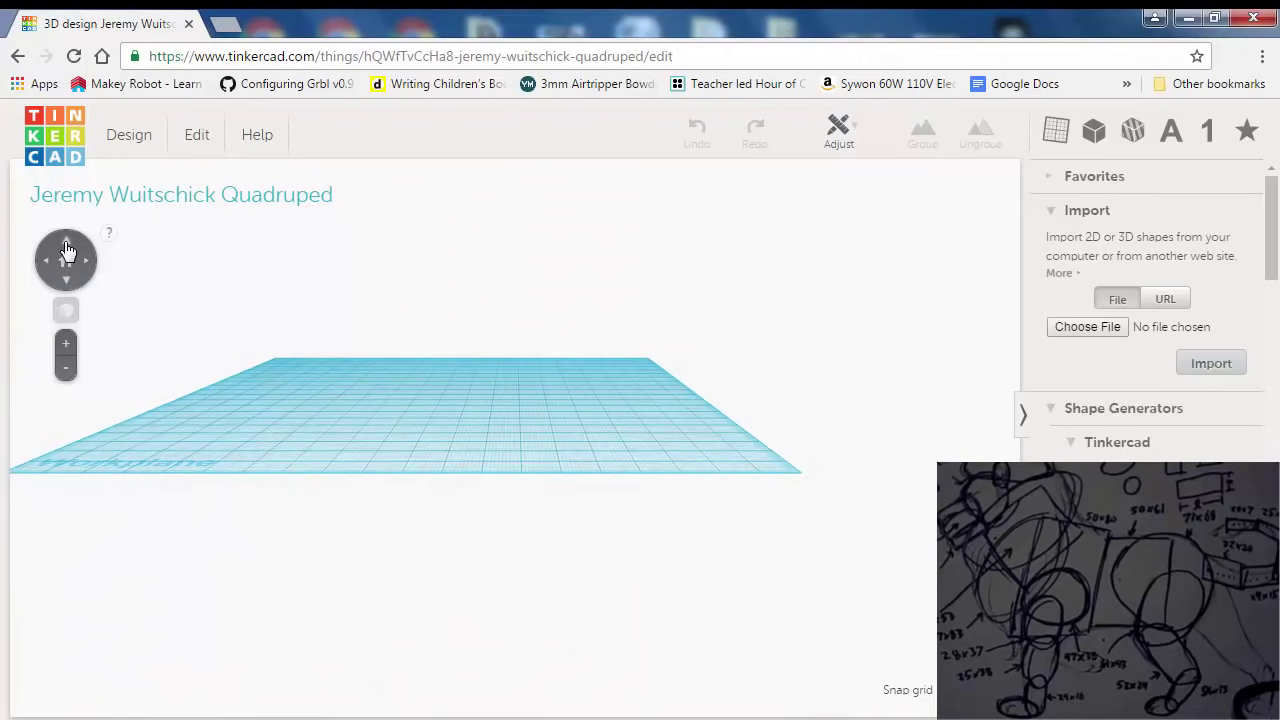
right_click_drag(580, 408, 607, 383)
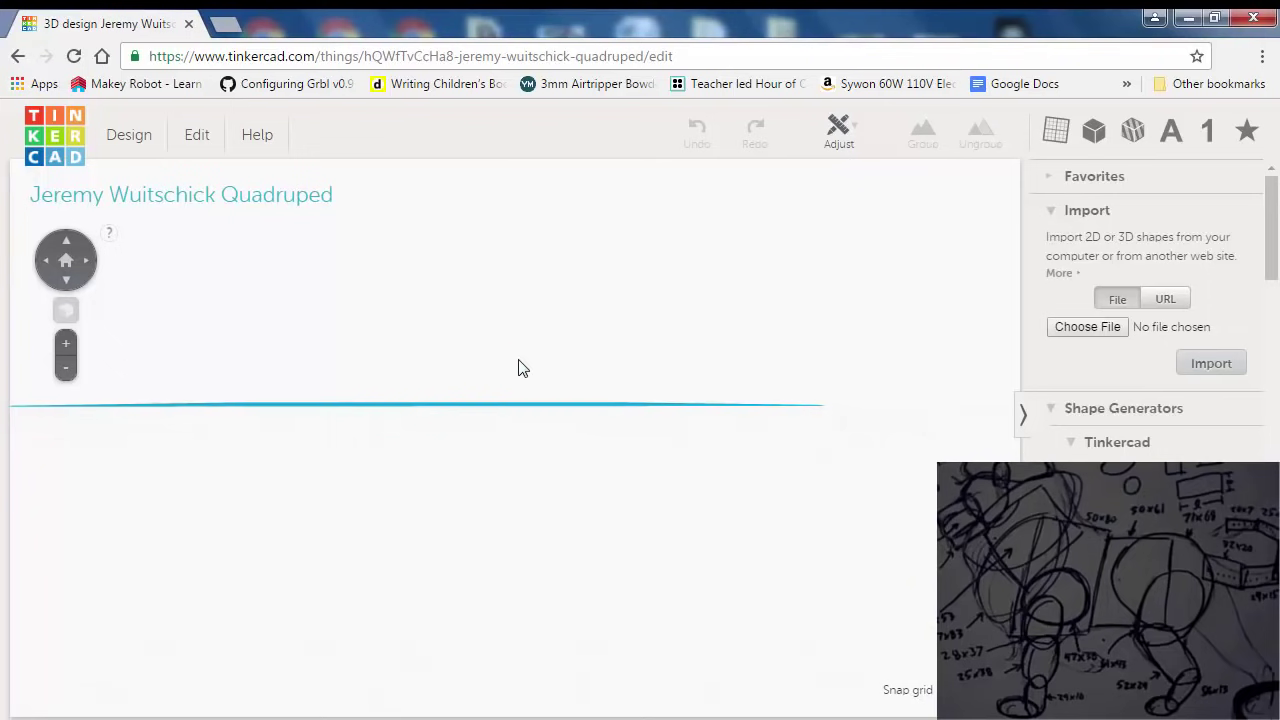
right_click_drag(511, 331, 495, 537)
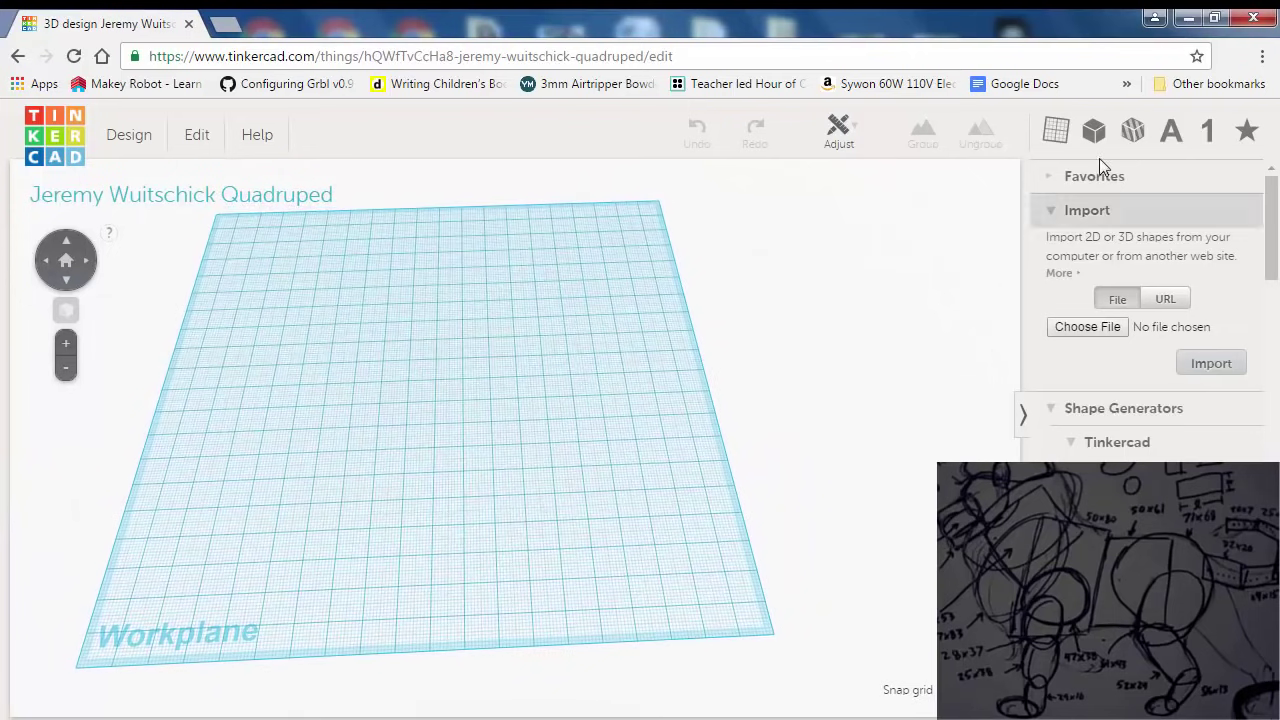
Collapse the Import, Shape Generators, Helpers and Components categories, keeping the Geometric shapes expanded.
left_click(1053, 213)
left_click(1048, 247)
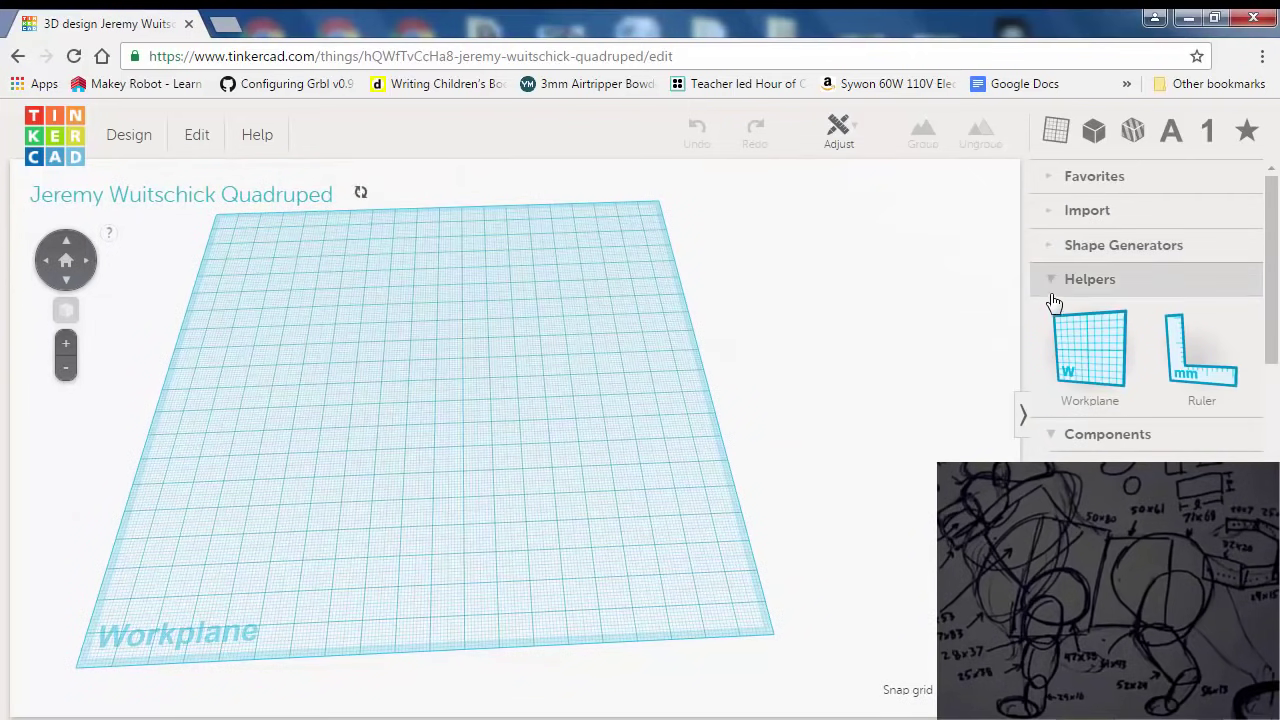
left_click(1057, 287)
left_click(1053, 320)
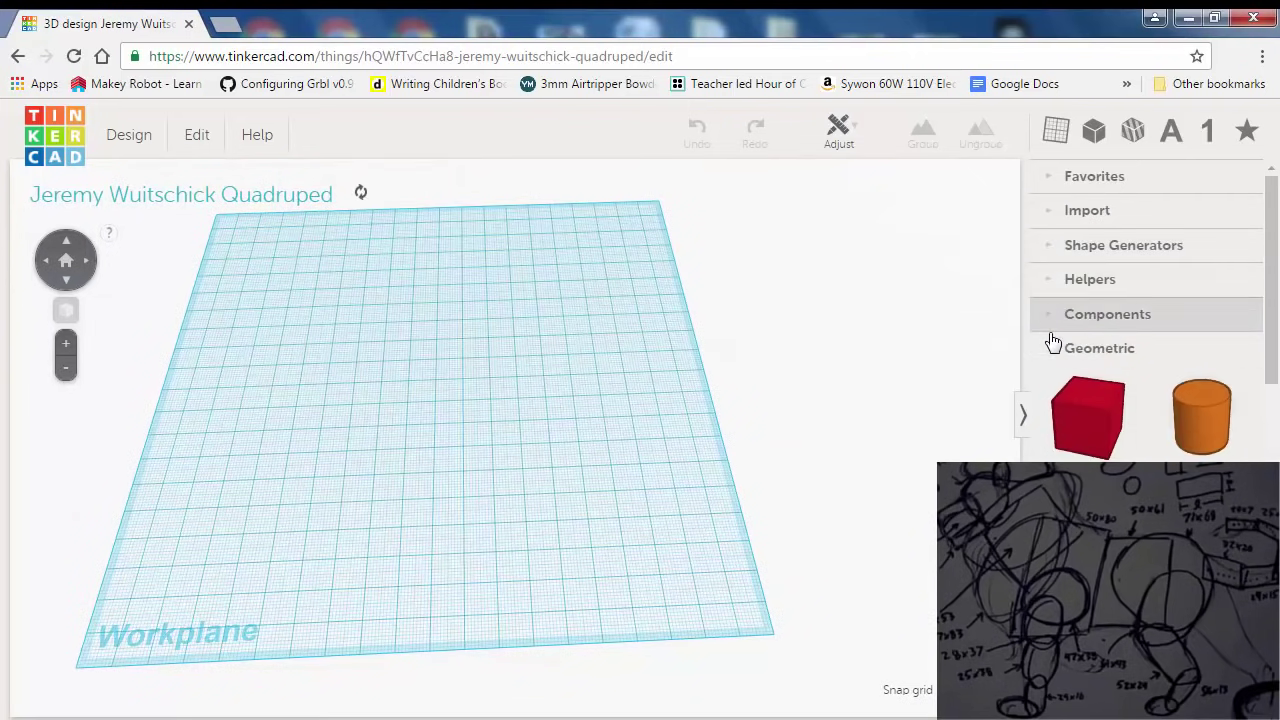
left_click(1051, 350)
left_click(1050, 354)
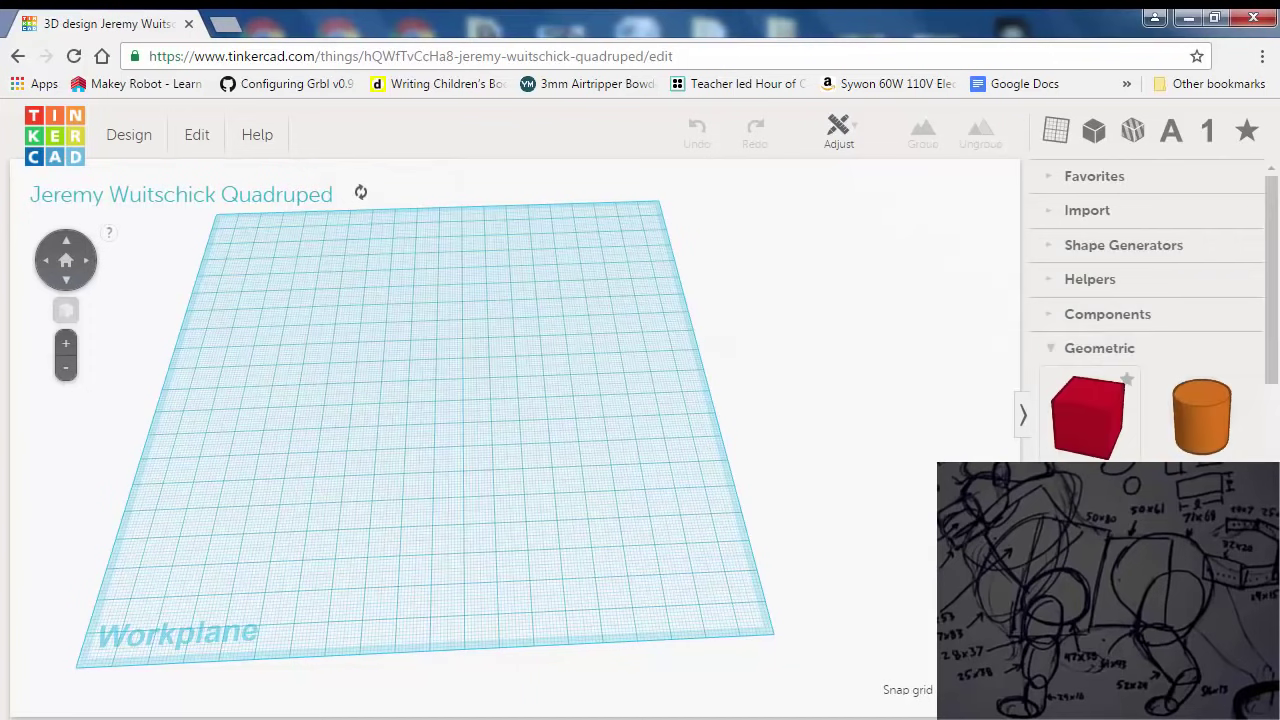
Place a box from the Geometric shapes on the front-left part of the workplane.
scroll(1068, 380, "down", 2)
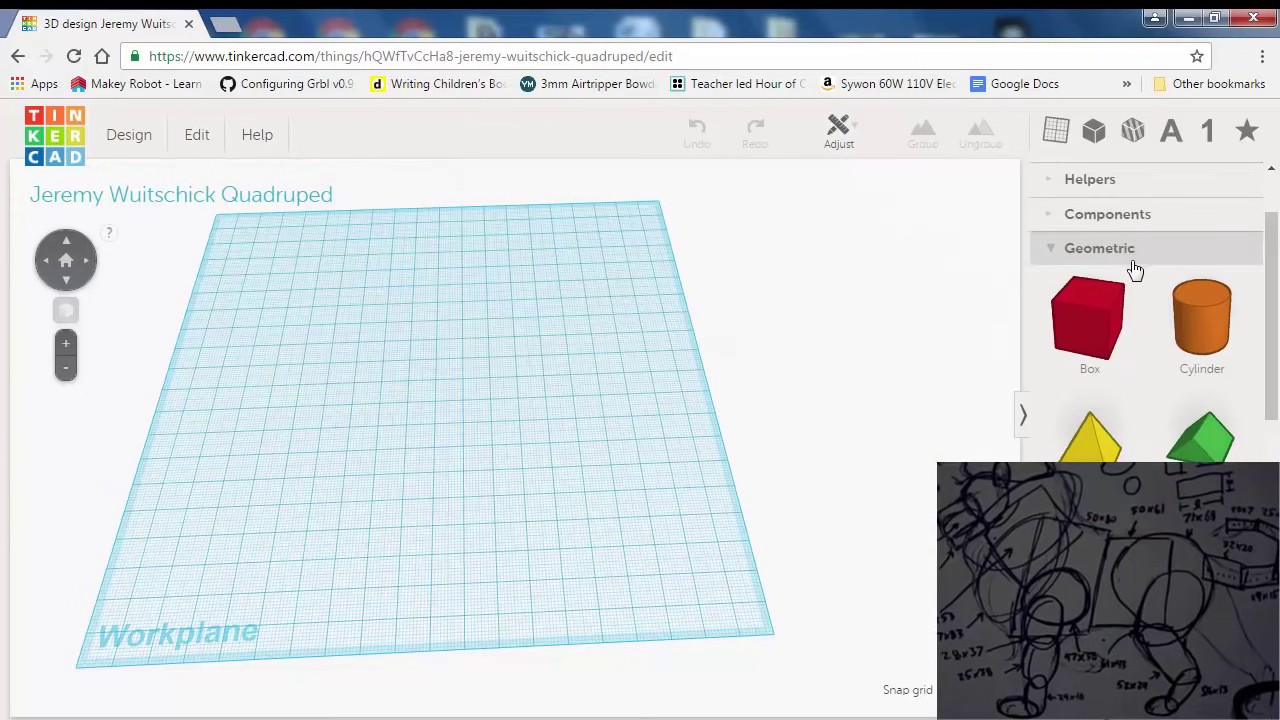
left_click_drag(1105, 327, 401, 477)
left_click(464, 508)
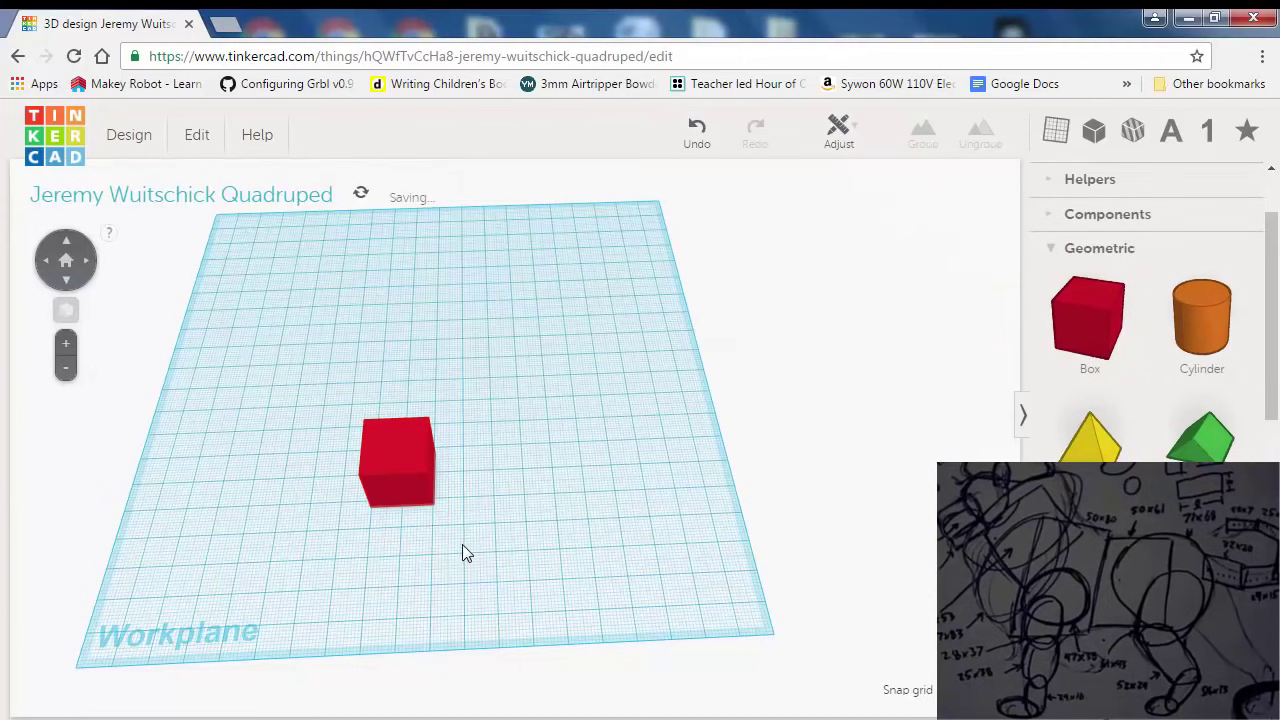
Stretch the box upward to a height of 61 mm.
right_click_drag(462, 544, 462, 395)
left_click(410, 407)
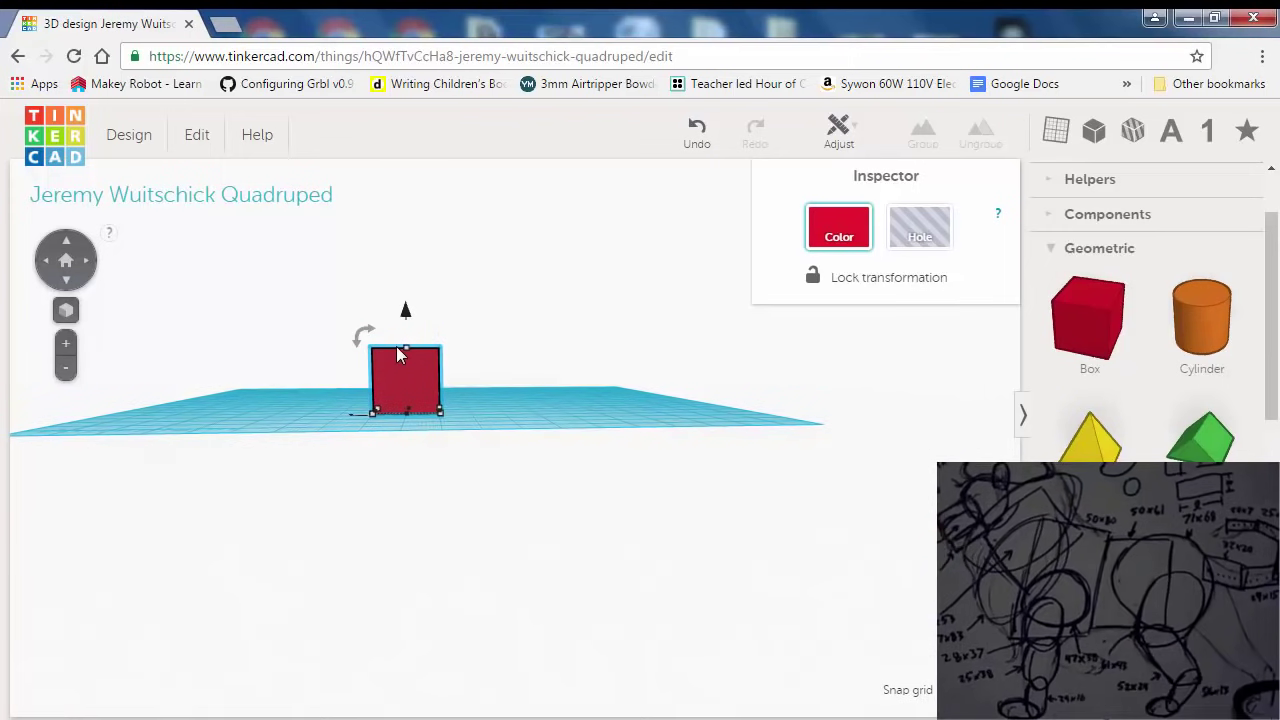
left_click_drag(407, 346, 400, 218)
right_click_drag(402, 222, 414, 269)
left_click_drag(397, 232, 394, 228)
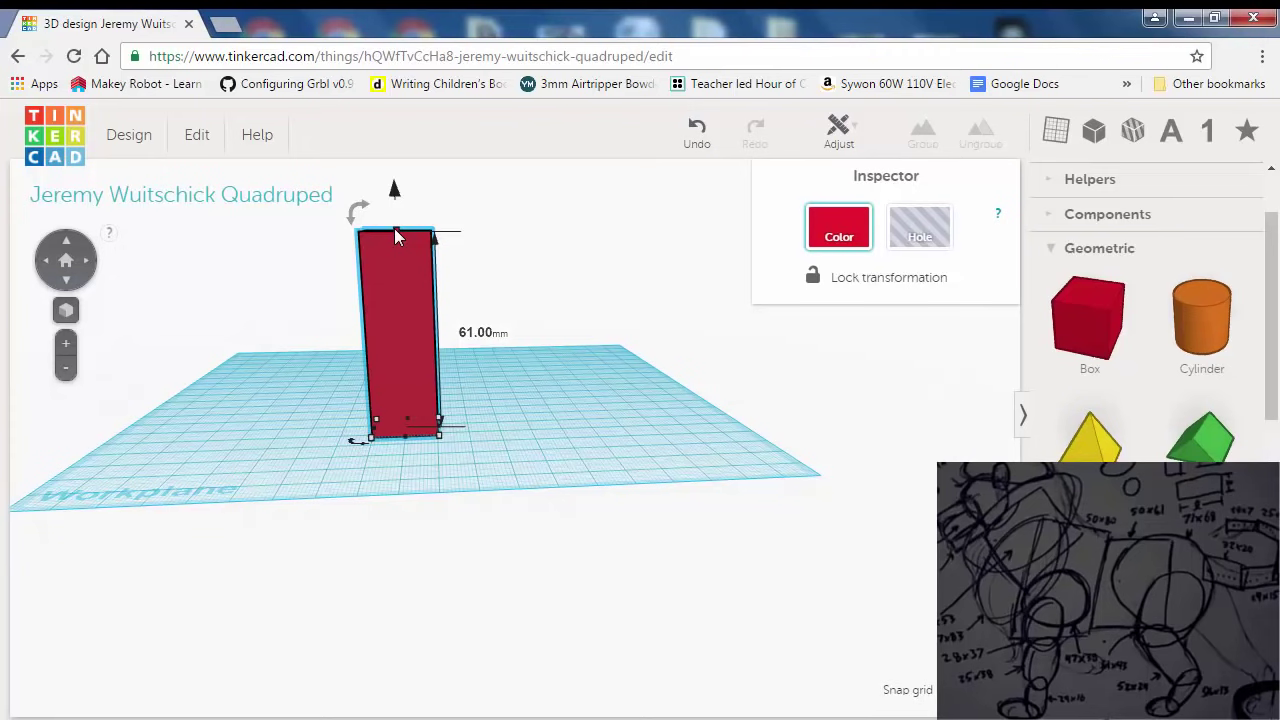
Stretch the tall box sideways across the workplane into a broad upright slab, keeping its height and thickness.
right_click_drag(511, 291, 493, 379)
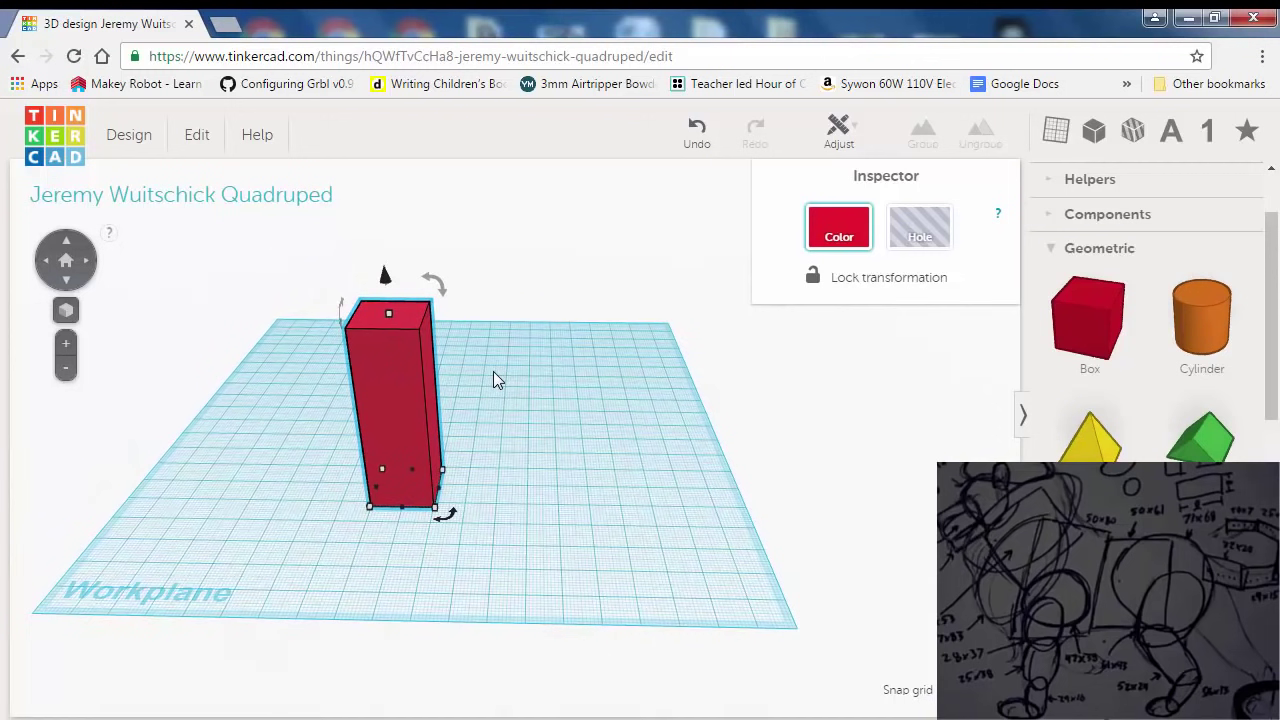
right_click_drag(543, 457, 620, 374)
right_click_drag(434, 580, 409, 486)
left_click_drag(405, 485, 316, 503)
right_click_drag(523, 574, 500, 525)
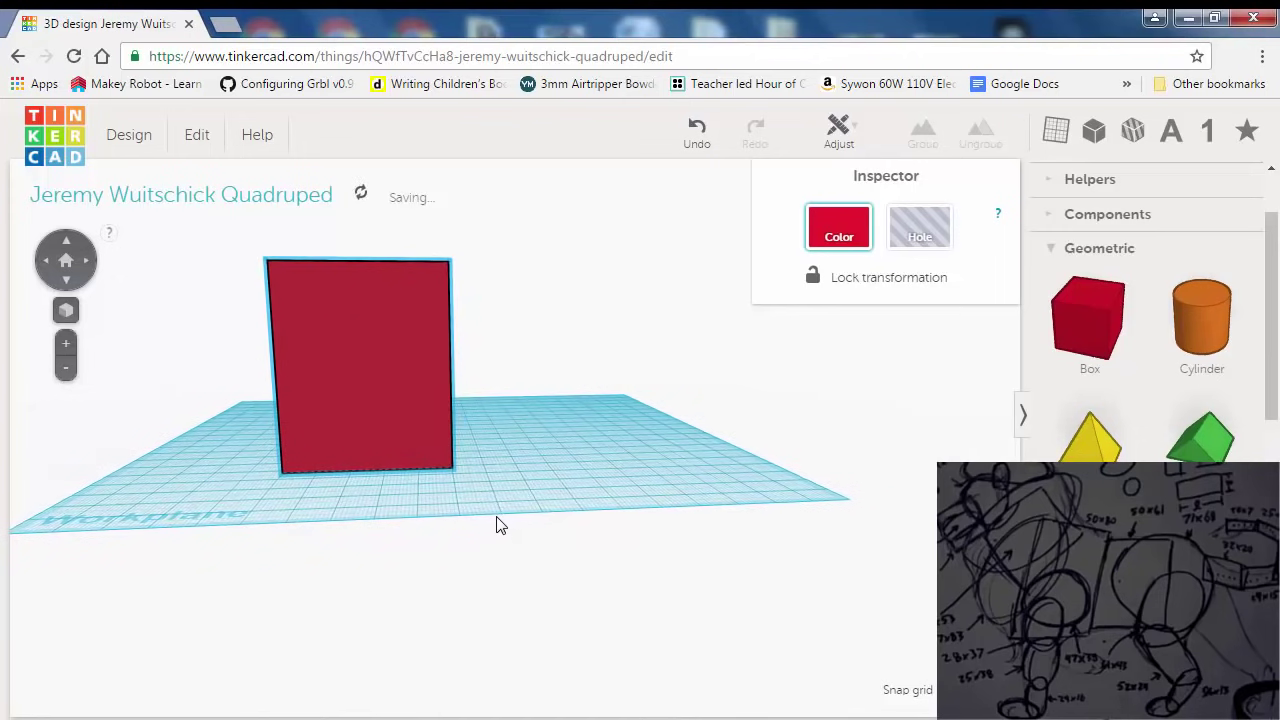
Raise the slab vertically to 51 mm above the workplane and deselect it.
scroll(588, 430, "down", 2)
middle_click_drag(576, 465, 560, 434)
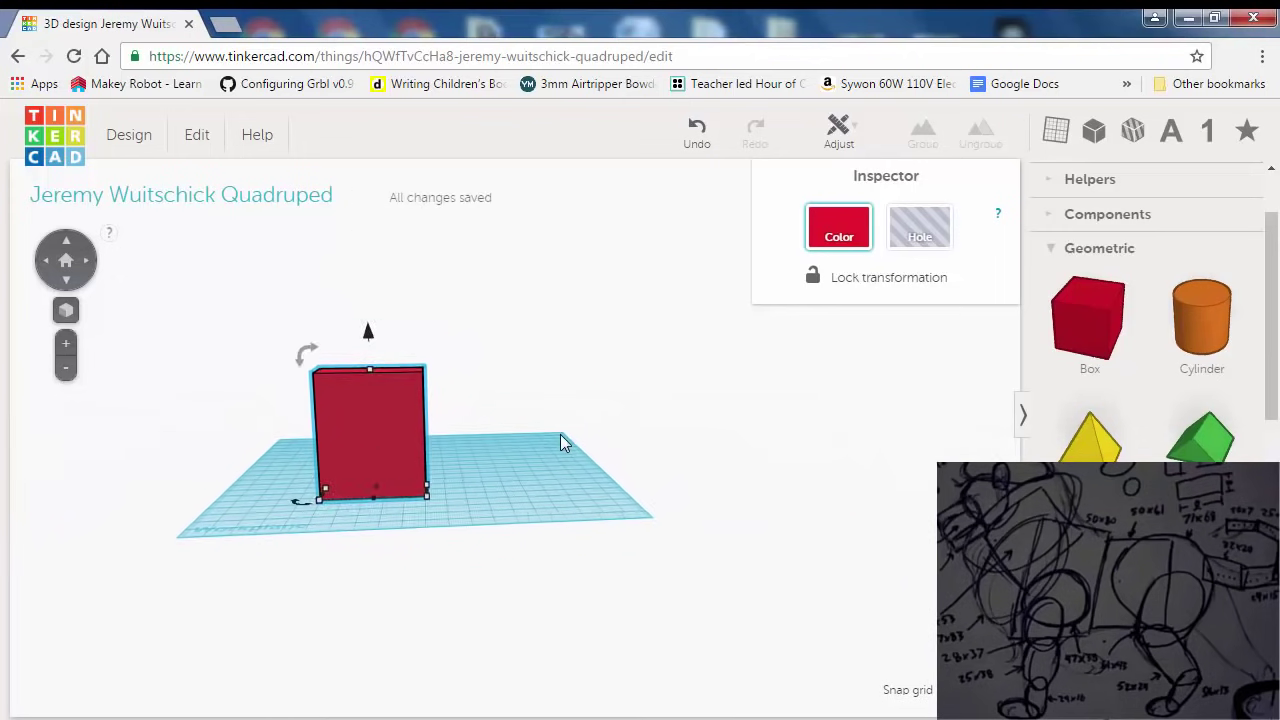
right_click_drag(560, 434, 562, 423)
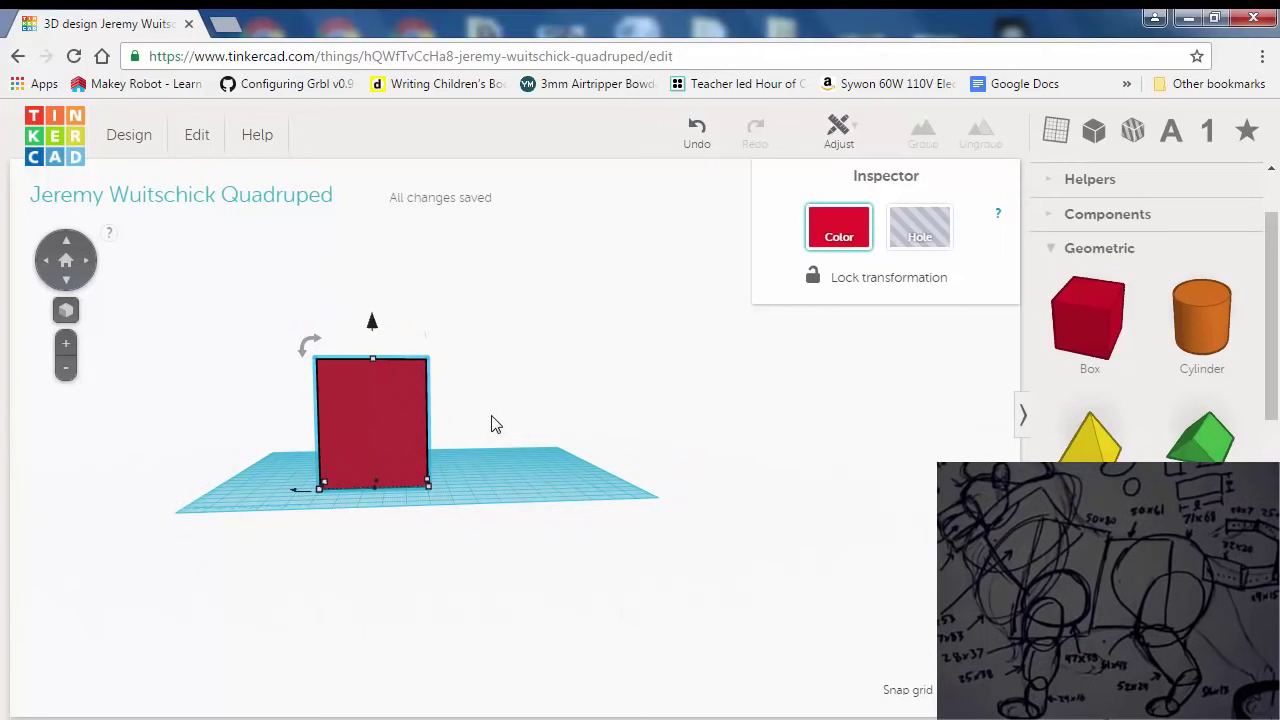
right_click_drag(491, 416, 482, 420)
left_click_drag(370, 323, 400, 208)
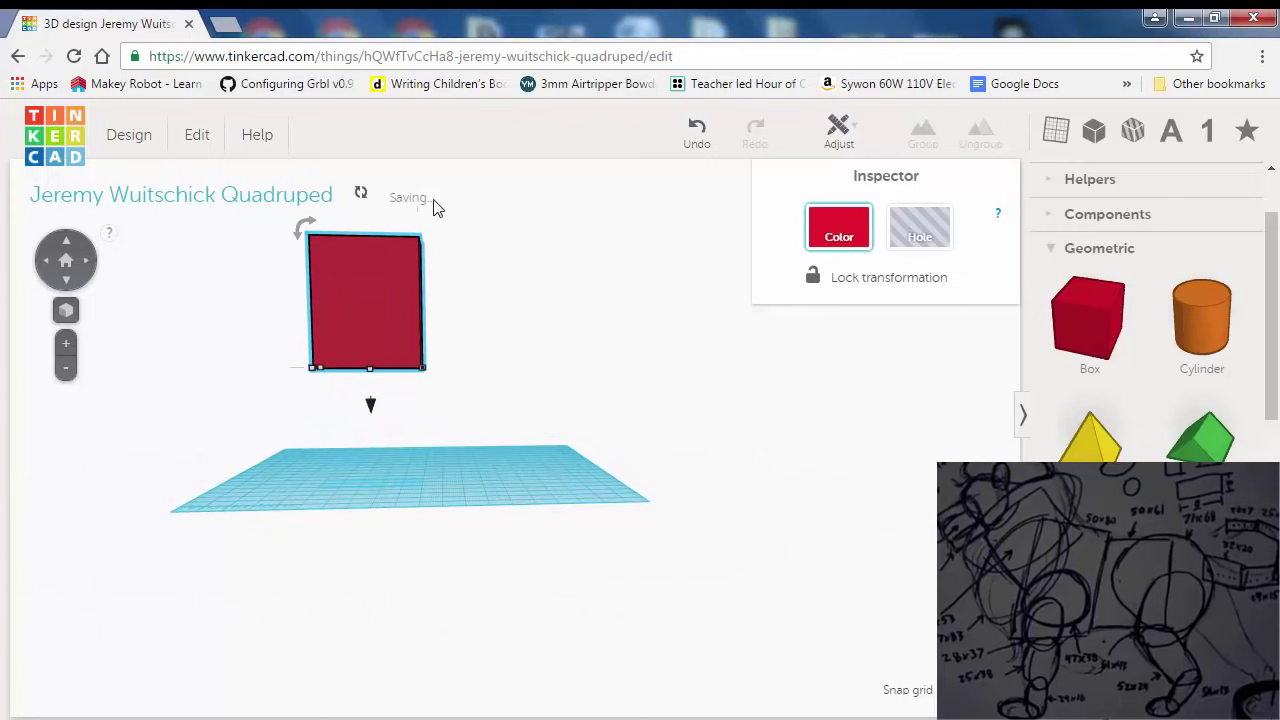
right_click_drag(557, 250, 534, 289)
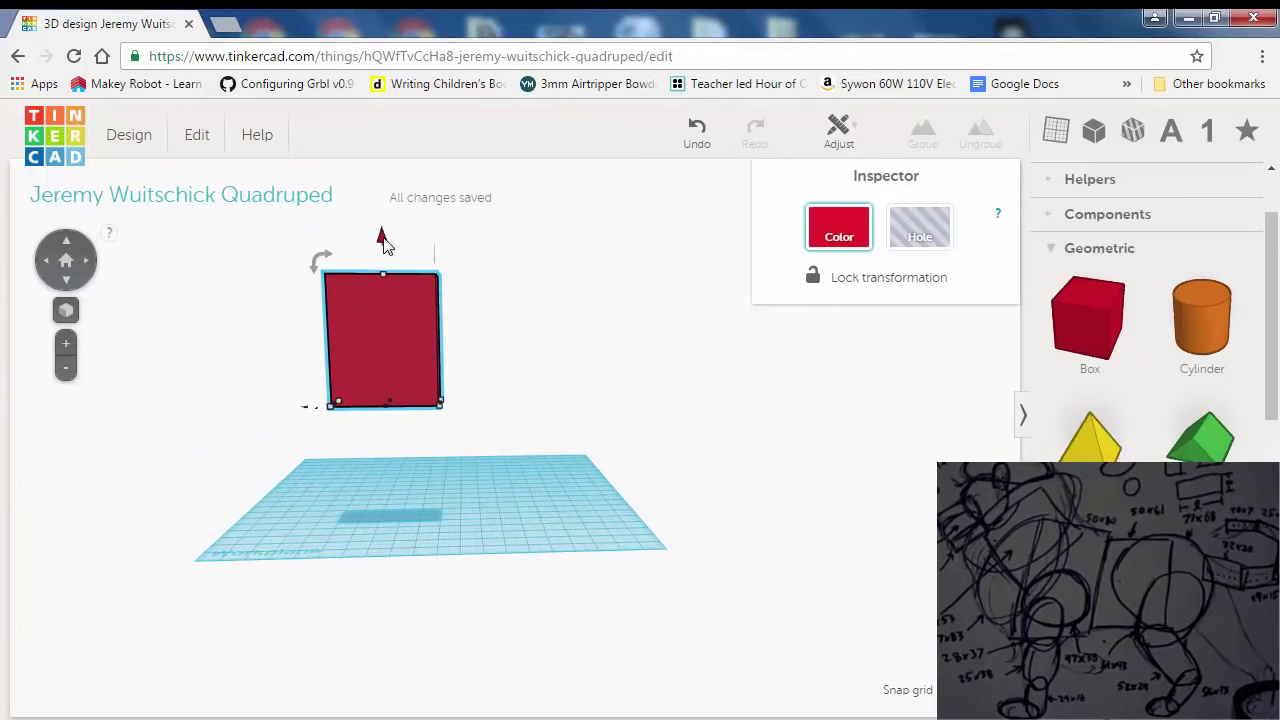
left_click_drag(384, 245, 384, 258)
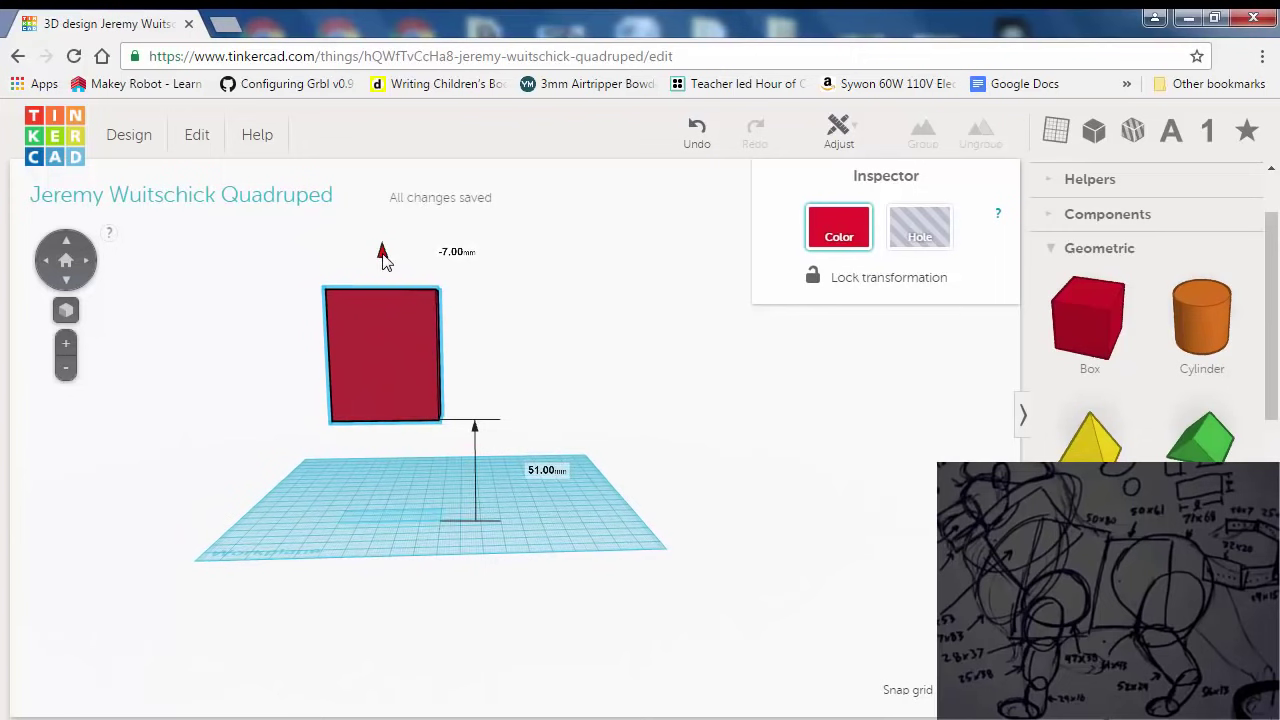
left_click(612, 334)
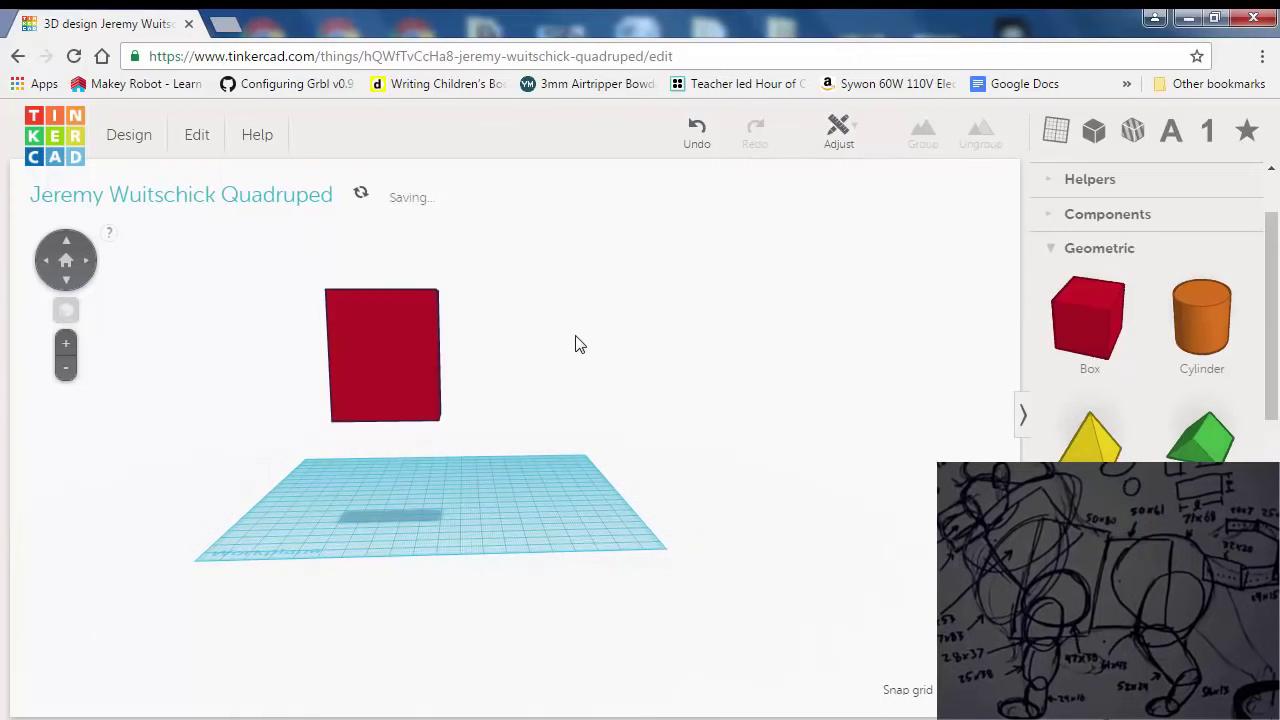
Thicken the raised red slab by stretching one of its broad sides outward, keeping its height and width.
left_click(405, 337)
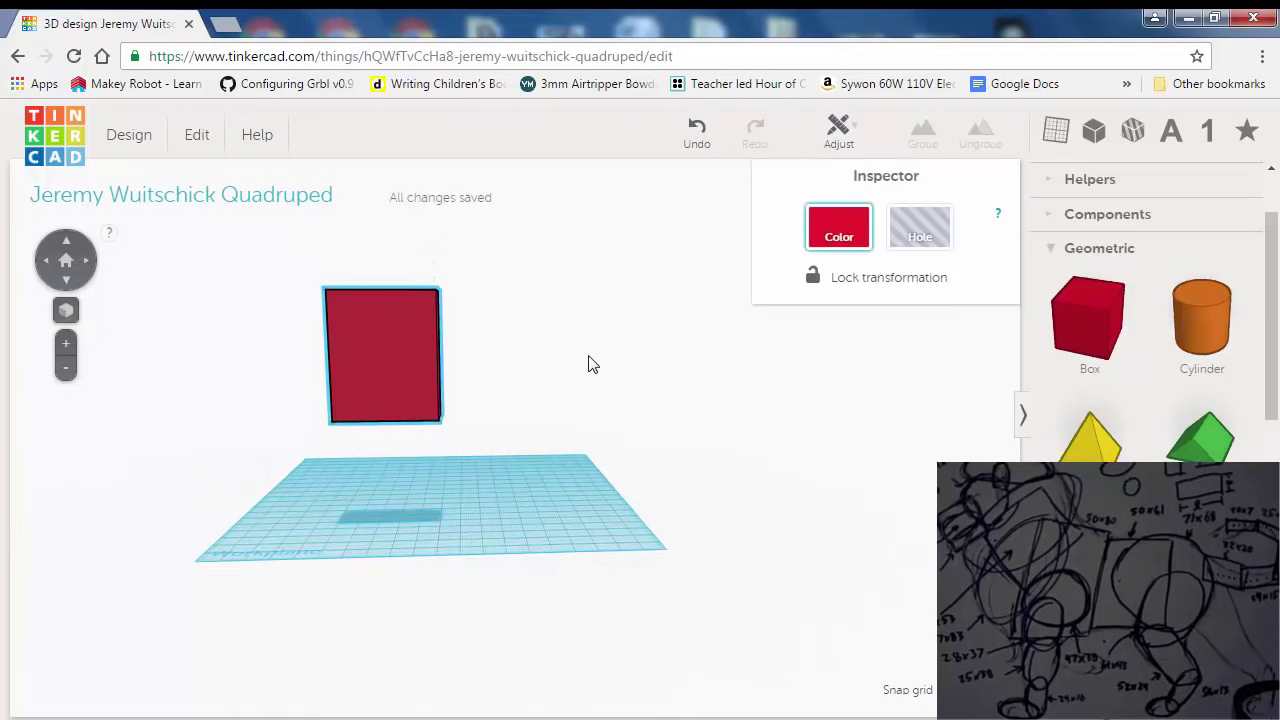
right_click_drag(588, 364, 560, 559)
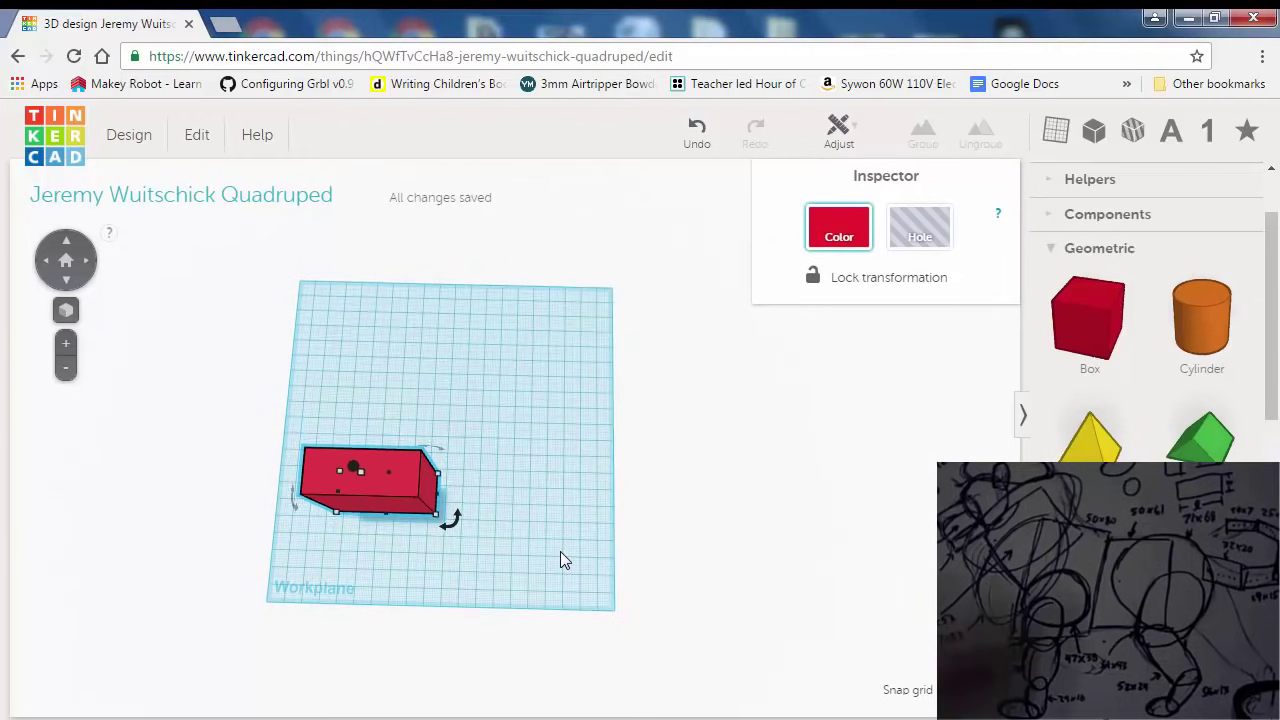
right_click_drag(571, 450, 658, 445)
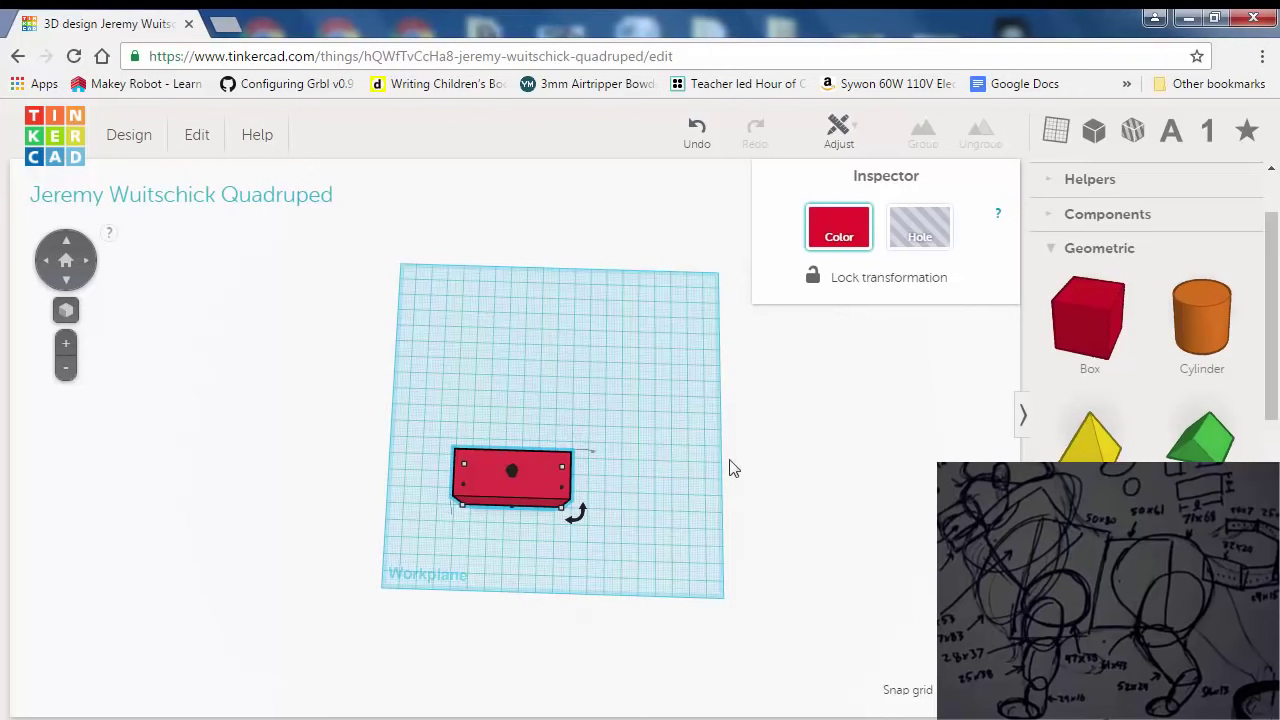
right_click_drag(617, 551, 471, 376)
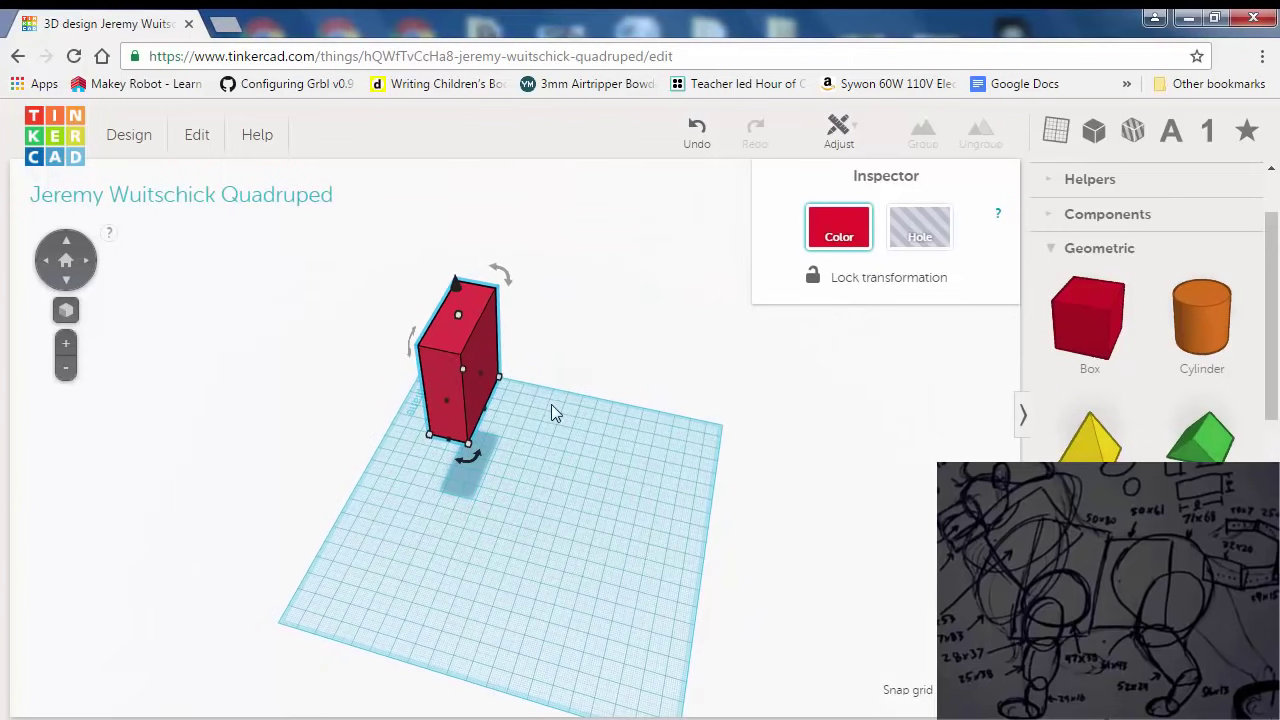
right_click_drag(551, 404, 497, 405)
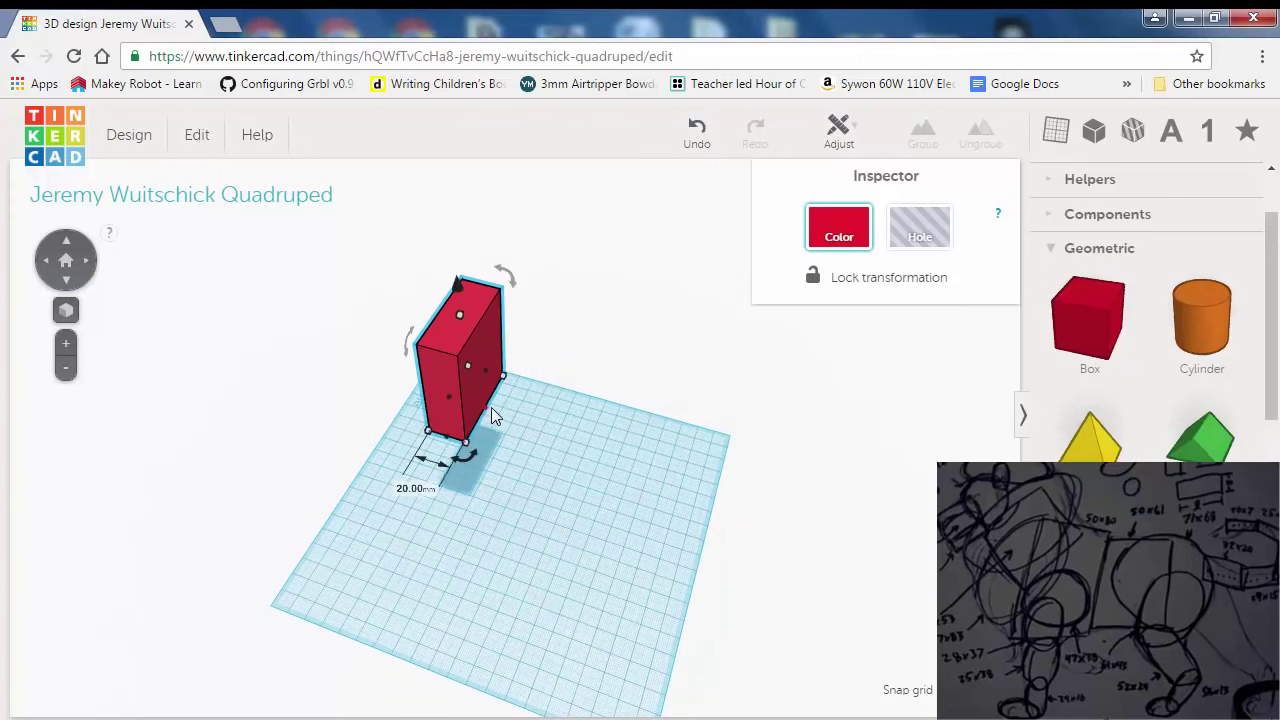
left_click_drag(491, 407, 538, 417)
right_click_drag(538, 417, 727, 426)
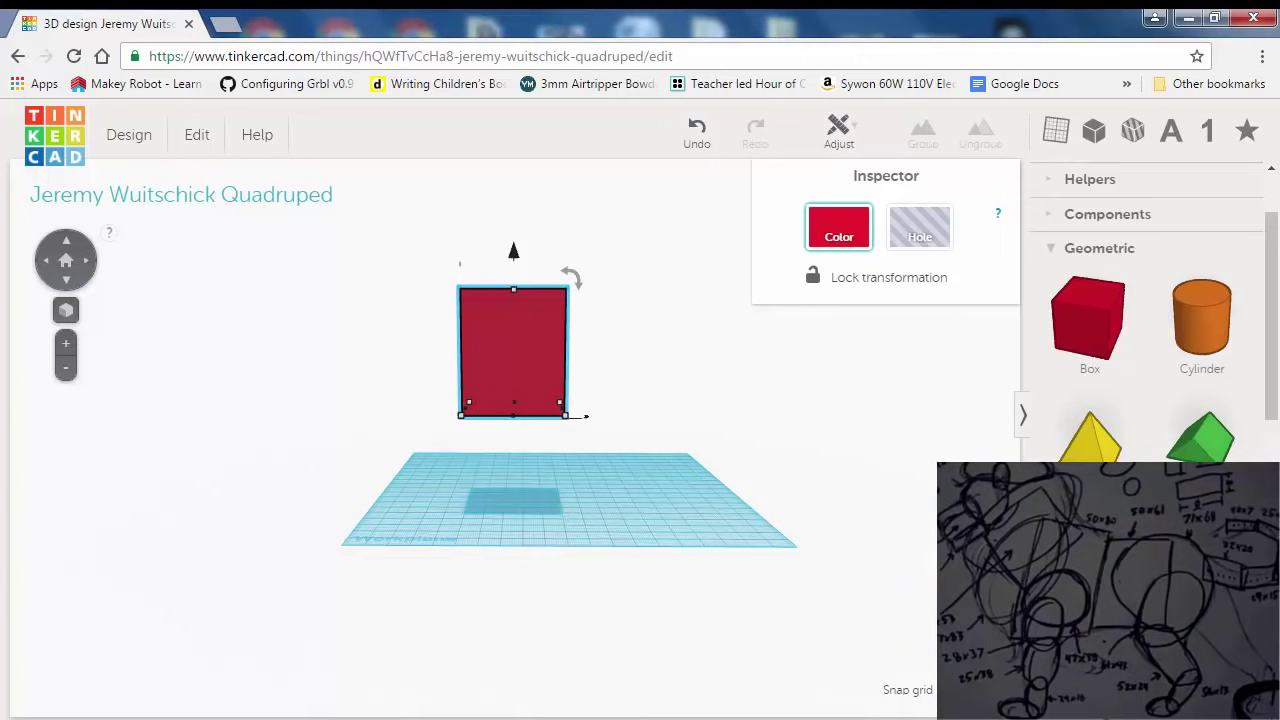
Place a sphere on the workplane beside the raised box's shadow and stretch it upward to a height of 68 mm.
left_click_drag(960, 525, 614, 523)
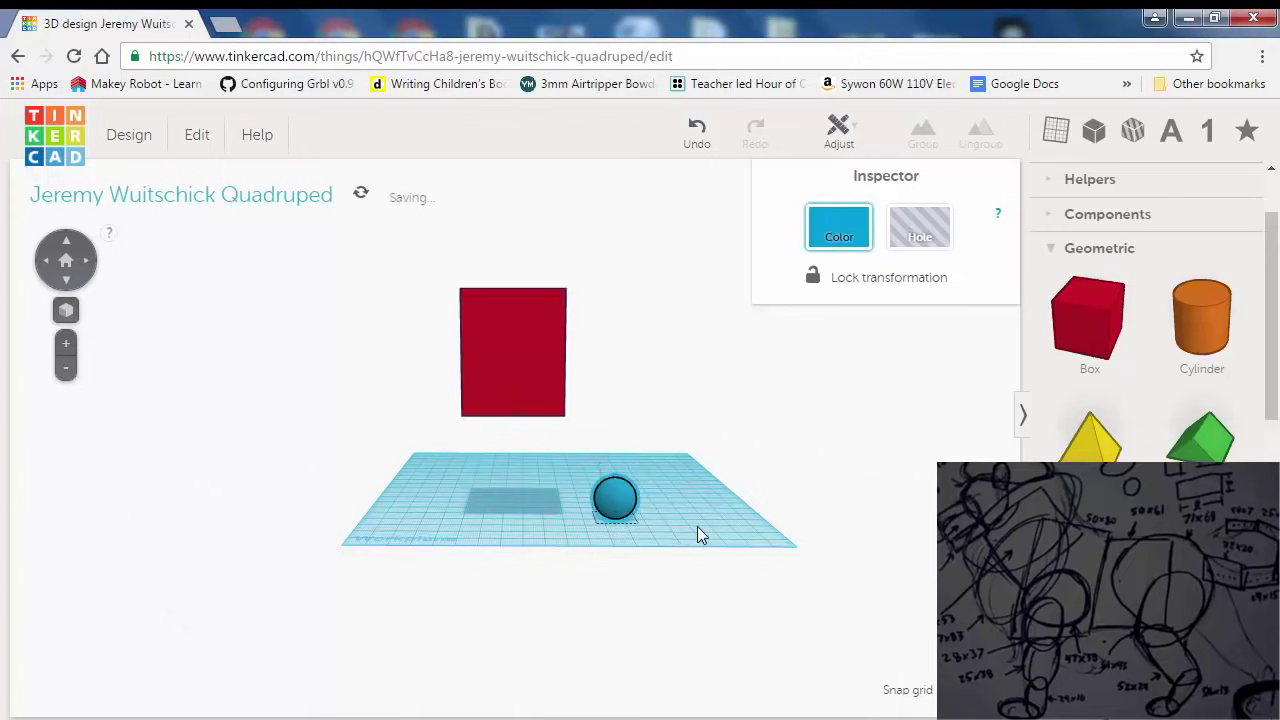
right_click_drag(697, 527, 681, 503)
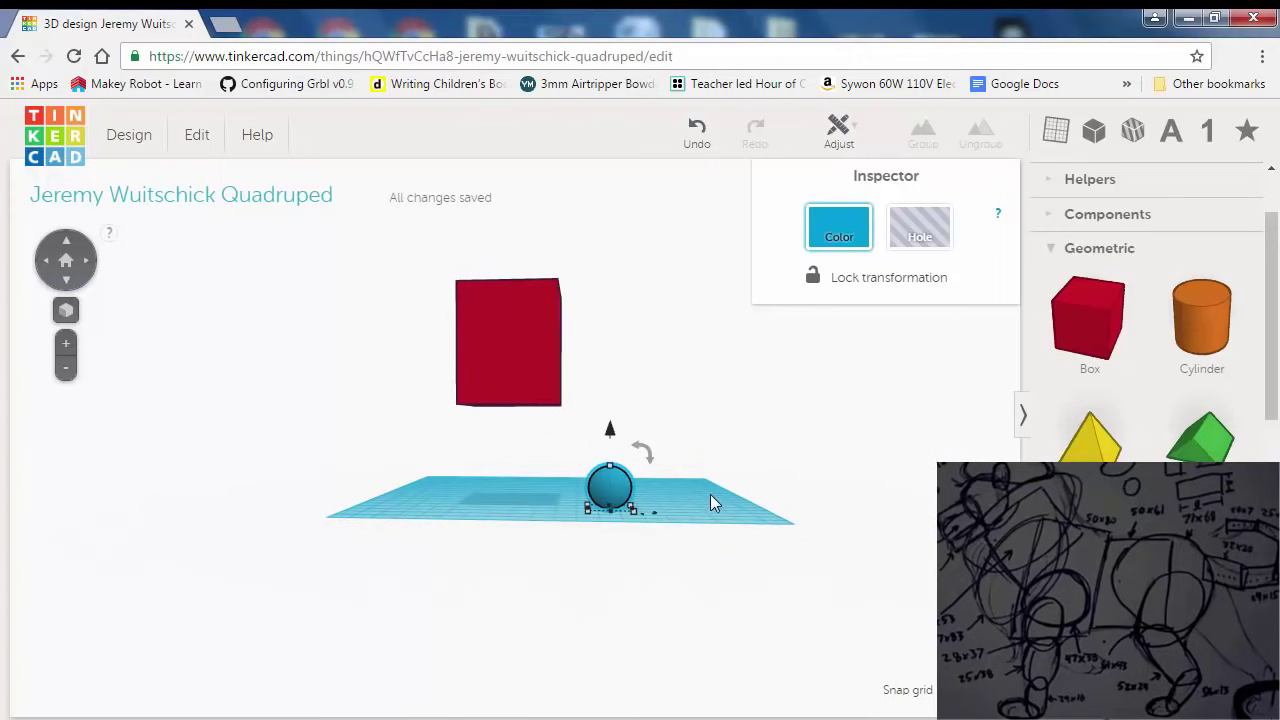
scroll(682, 473, "up", 3)
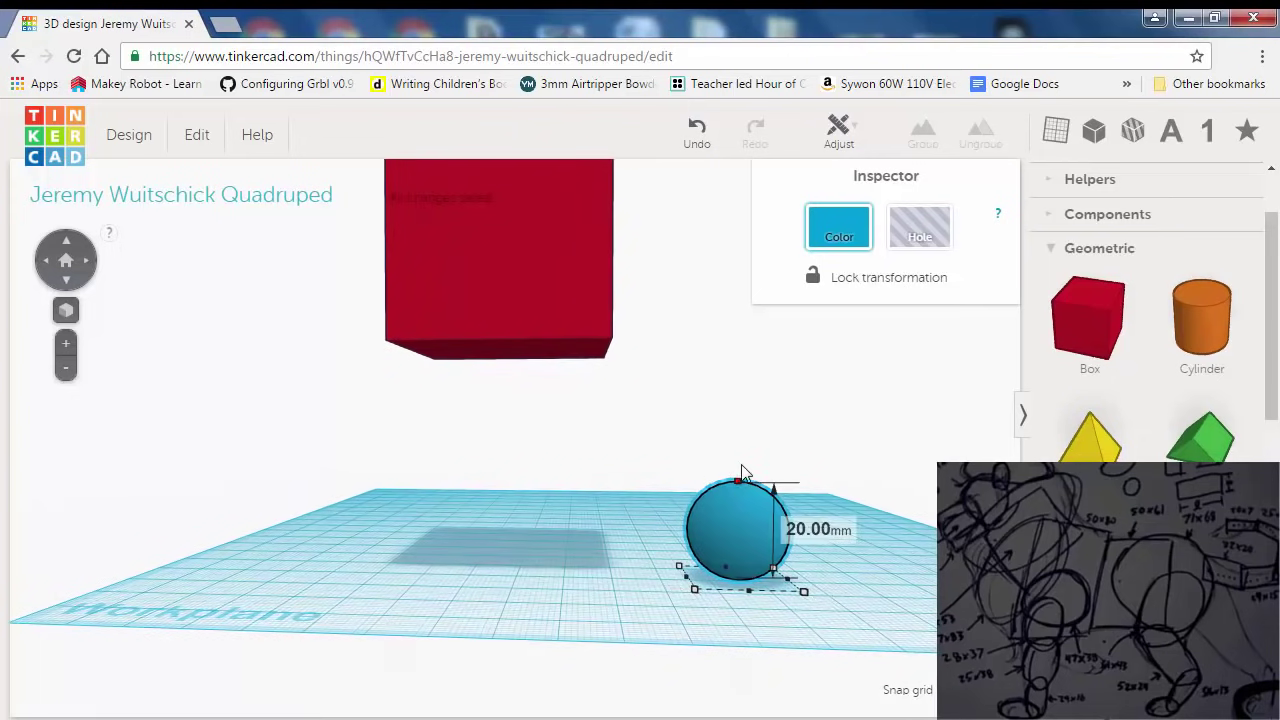
left_click_drag(733, 479, 724, 256)
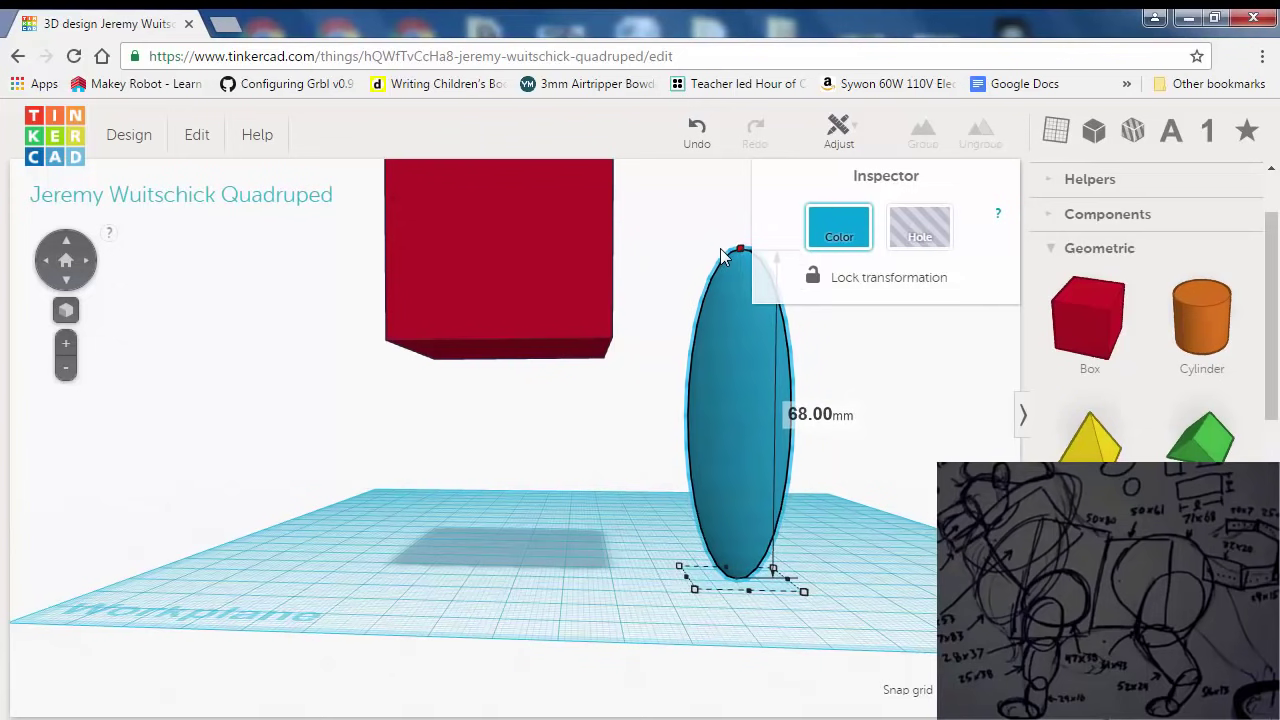
Stretch the tall sphere along the body's length until its side profile is nearly round, and widen it across the body.
left_click_drag(687, 577, 447, 595)
right_click_drag(883, 543, 618, 646)
left_click(421, 581)
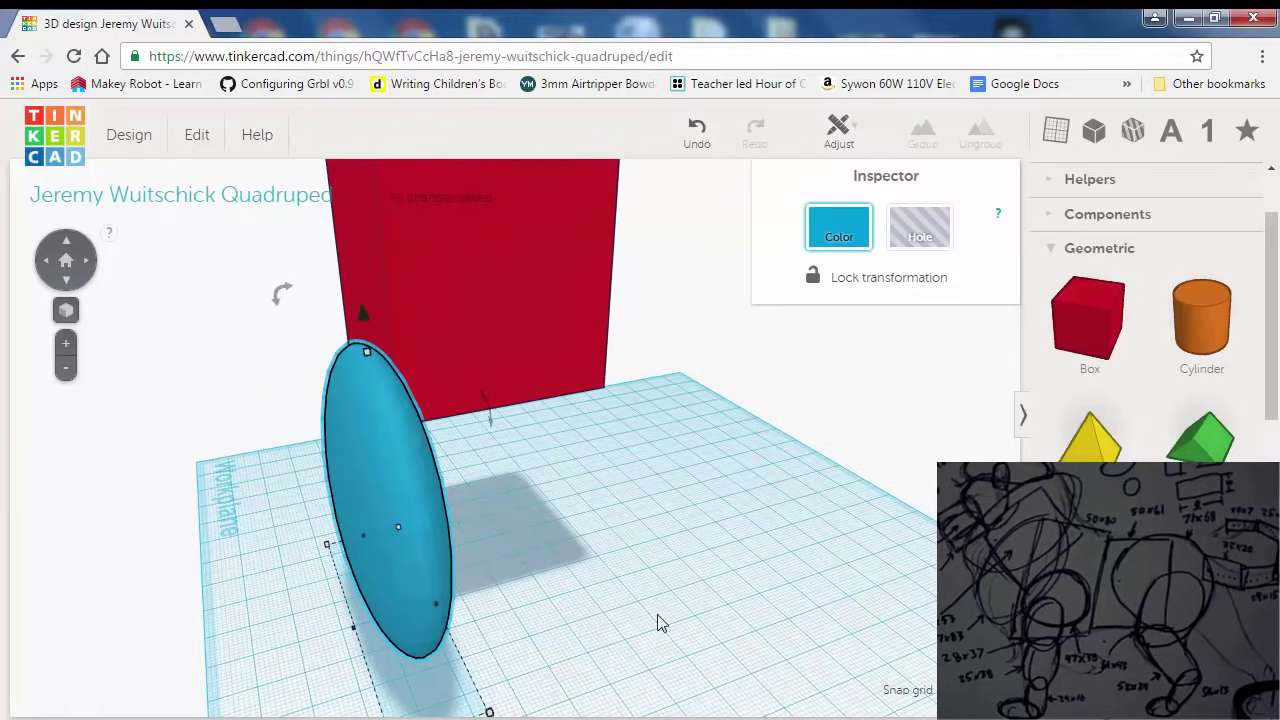
left_click_drag(399, 581, 480, 596)
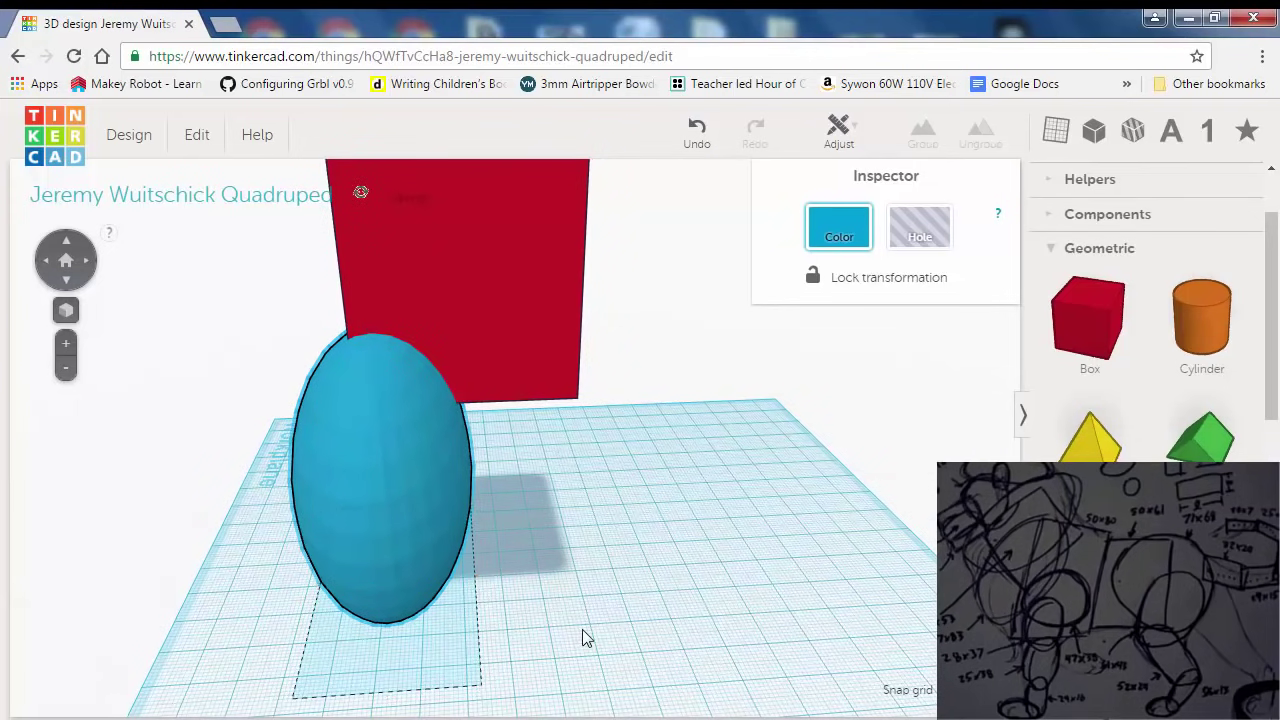
right_click_drag(586, 638, 474, 571)
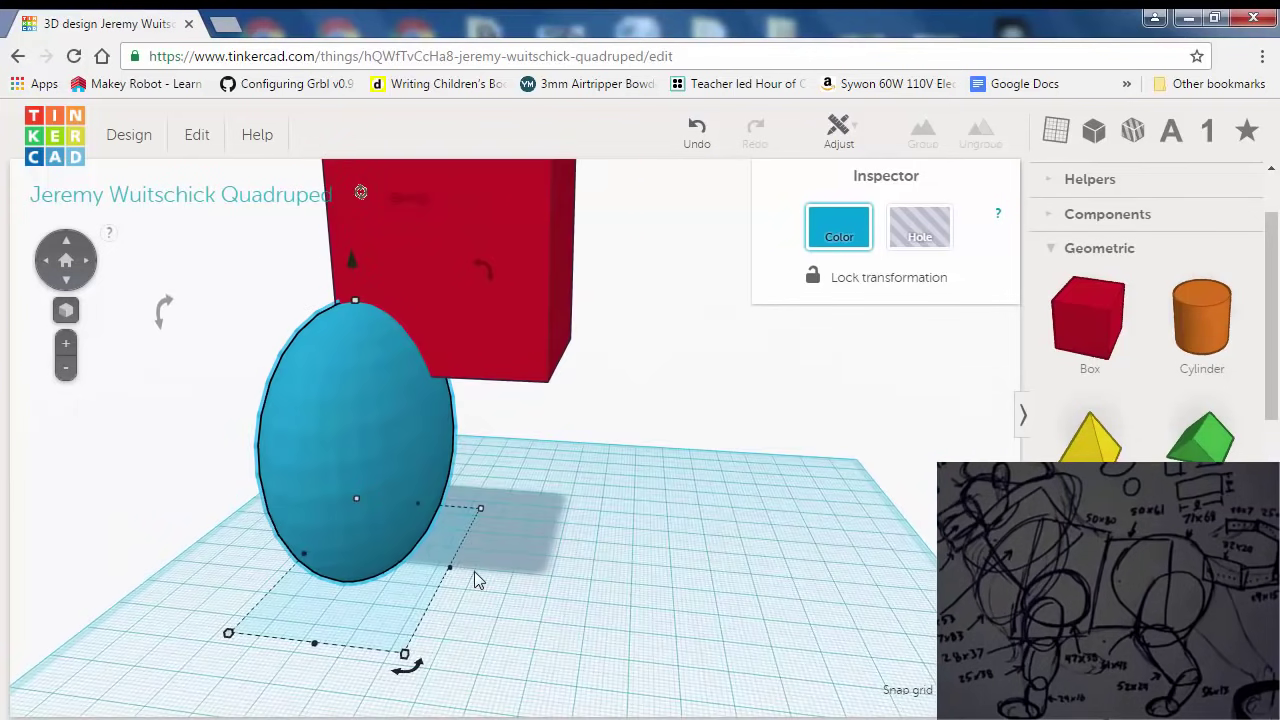
mouse_move(450, 571)
left_click_drag(450, 571, 454, 568)
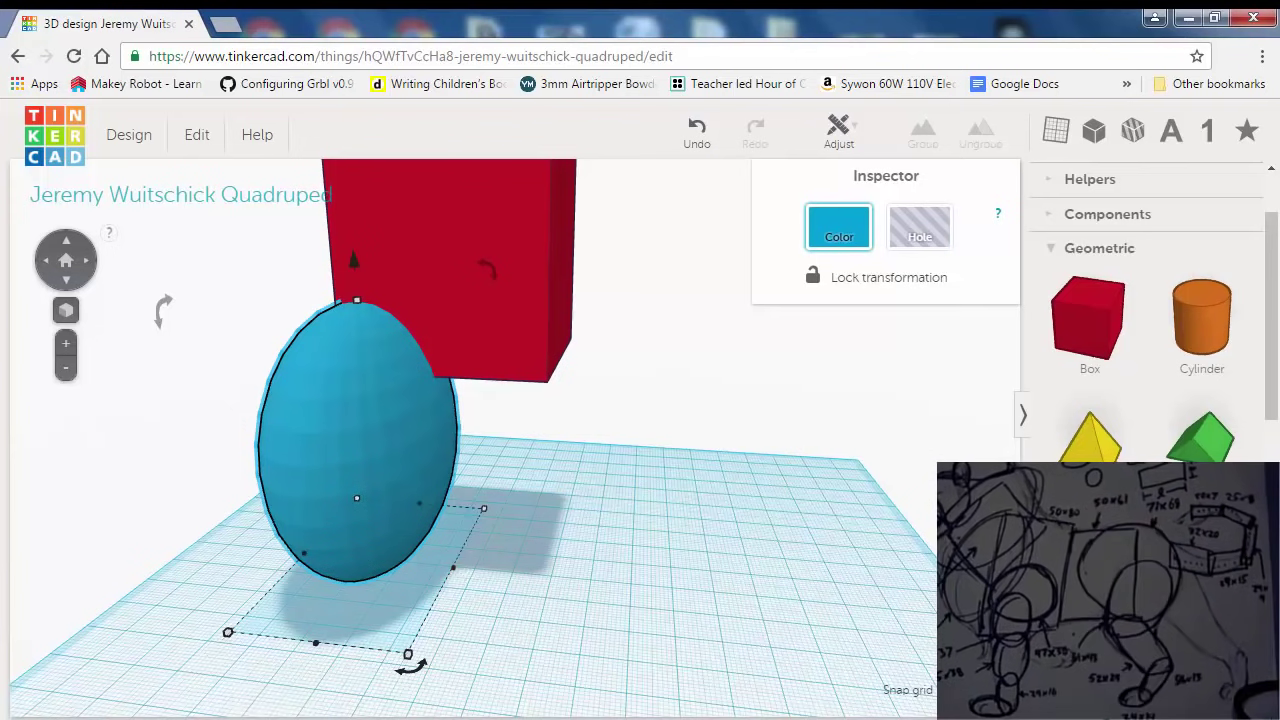
Raise the large ellipsoid 46 mm so it overlaps the end of the red box, and deselect it.
right_click_drag(640, 555, 853, 515)
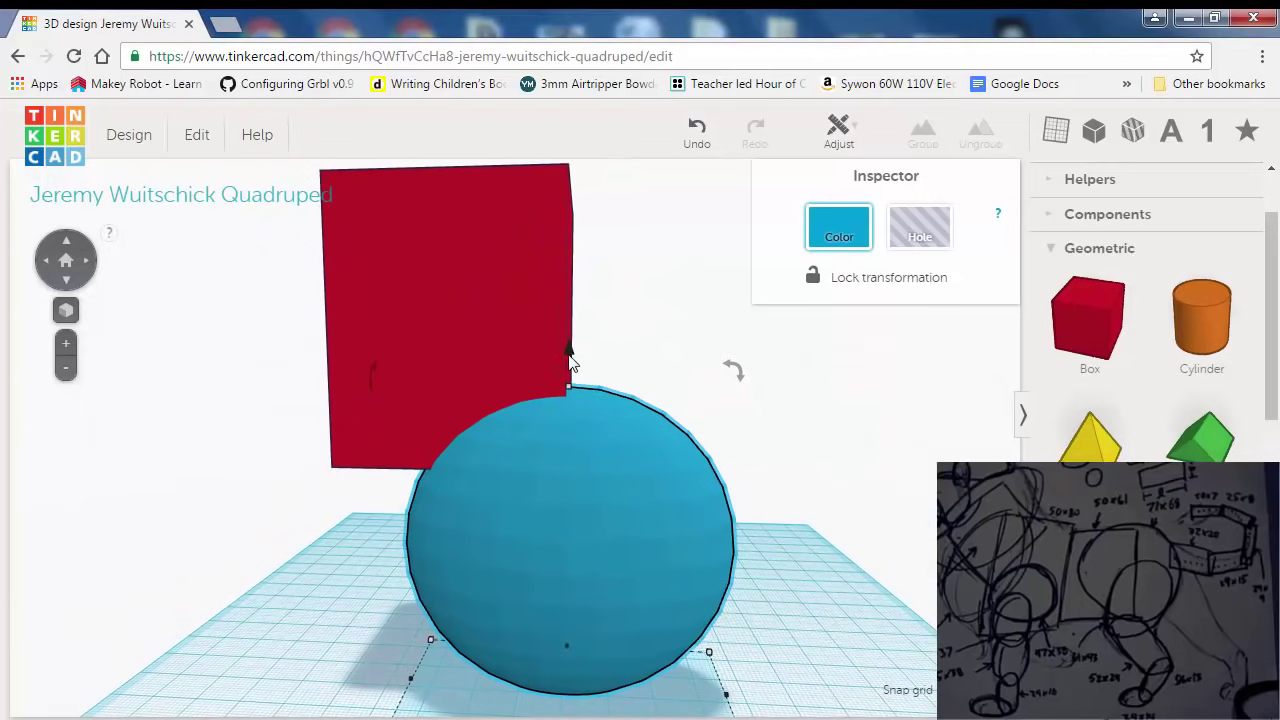
scroll(568, 370, "down", 2)
left_click_drag(556, 382, 592, 222)
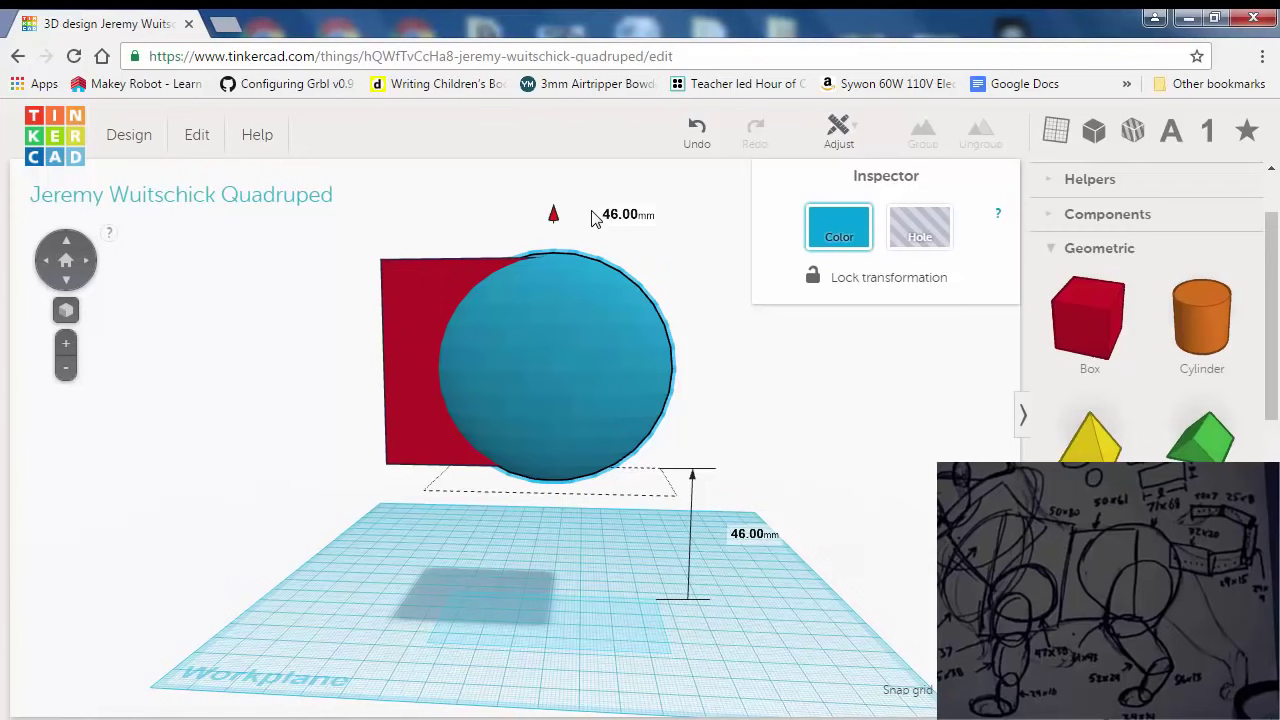
left_click_drag(592, 222, 593, 218)
left_click(740, 518)
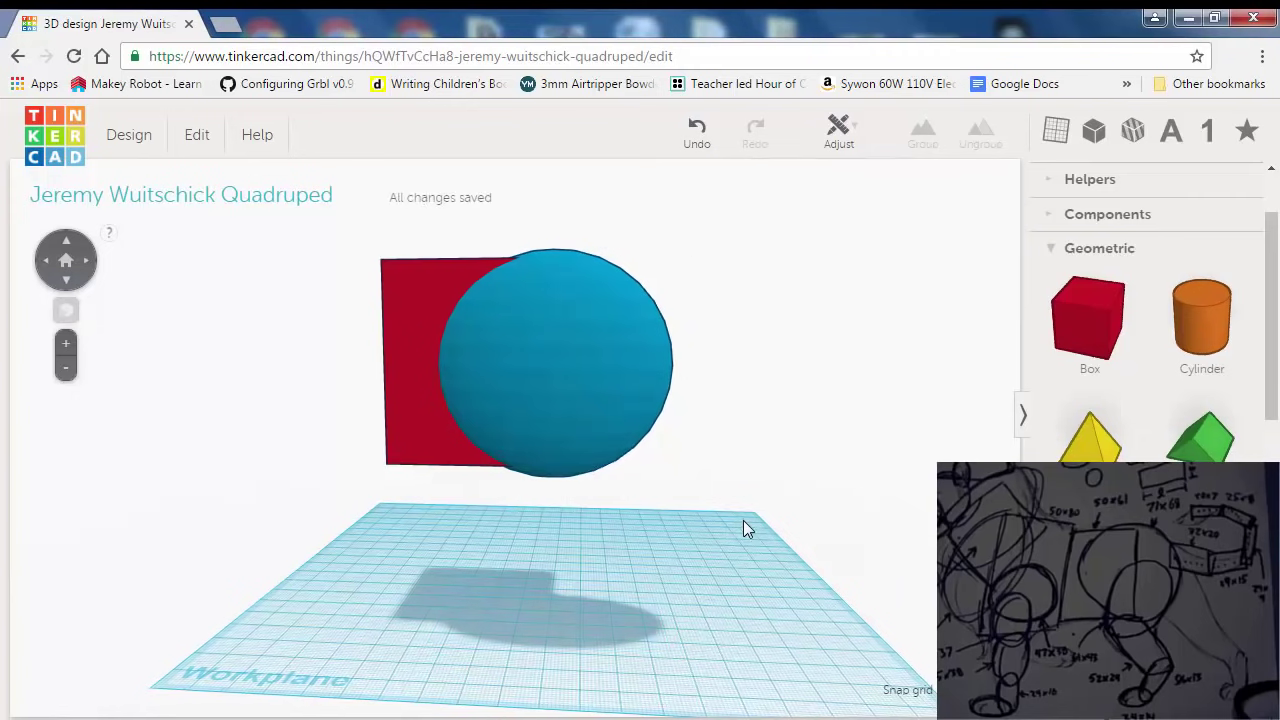
Lift the large ellipsoid slightly higher and nudge it sideways to line it up with the red box.
right_click_drag(743, 520, 710, 503)
left_click(558, 289)
mouse_move(556, 222)
left_mouse_down()
mouse_move(565, 282)
mouse_move(576, 226)
mouse_move(558, 219)
left_mouse_up()
right_click_drag(780, 409, 455, 534)
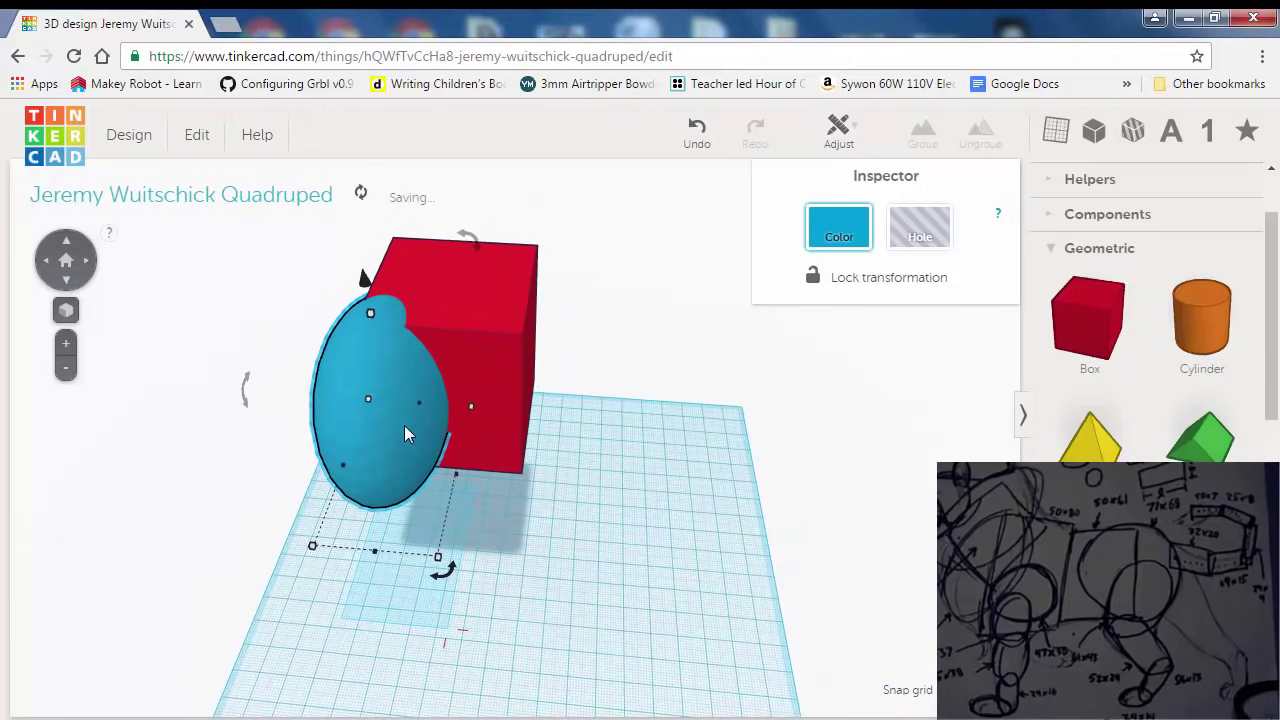
right_click_drag(460, 478, 446, 432)
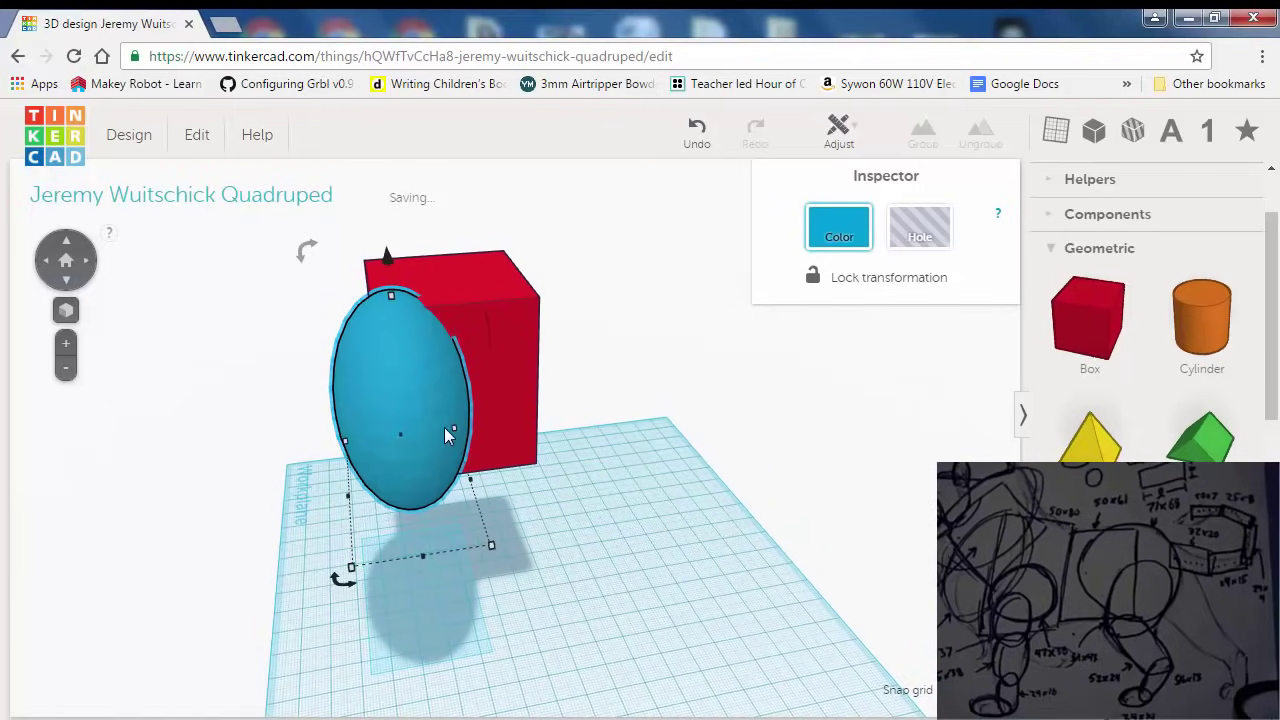
key("Left")
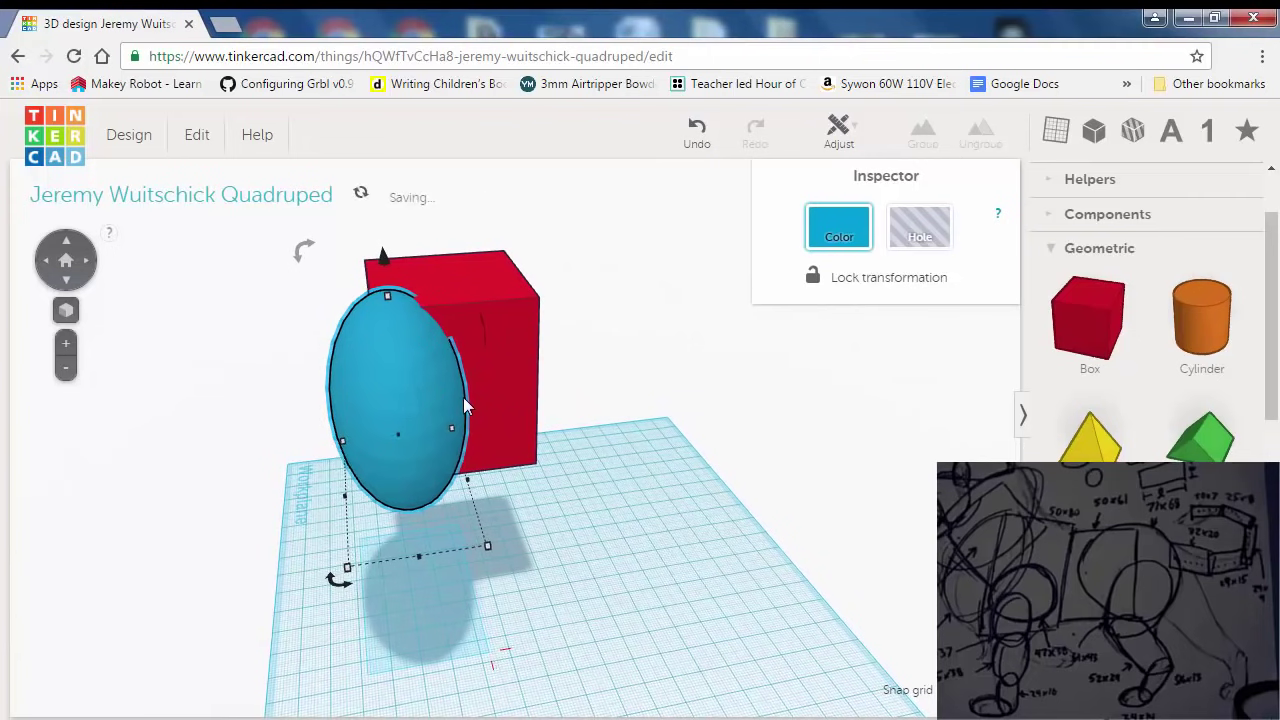
Place a second sphere on the workplane below the large ellipsoid and stretch it upward into a tall, narrow ellipsoid.
right_click_drag(499, 443, 813, 400)
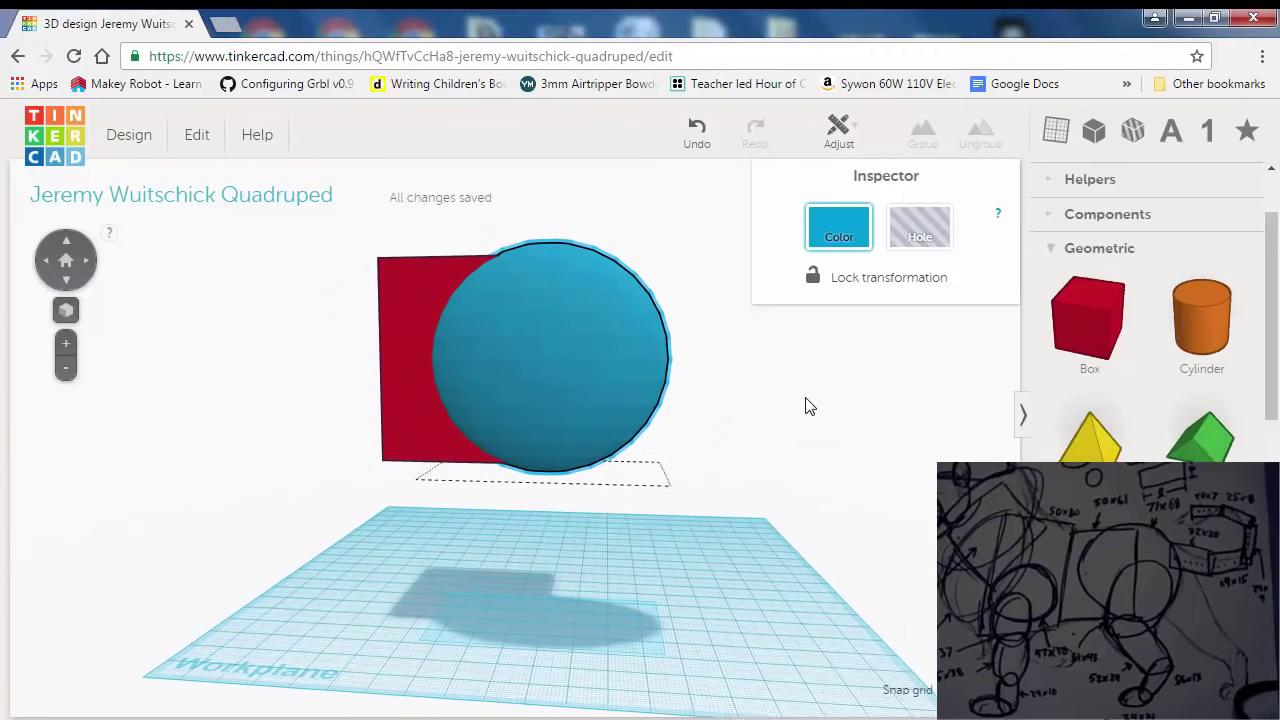
right_click_drag(677, 458, 820, 454)
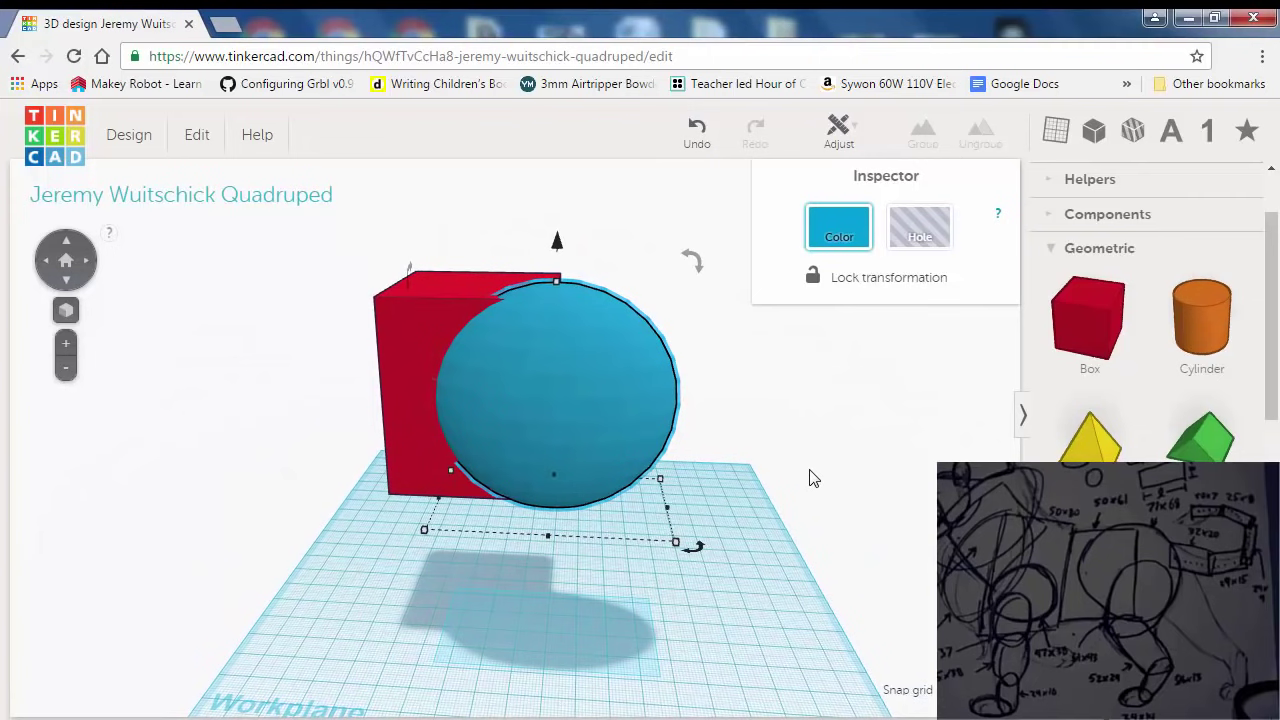
middle_click_drag(812, 477, 789, 474)
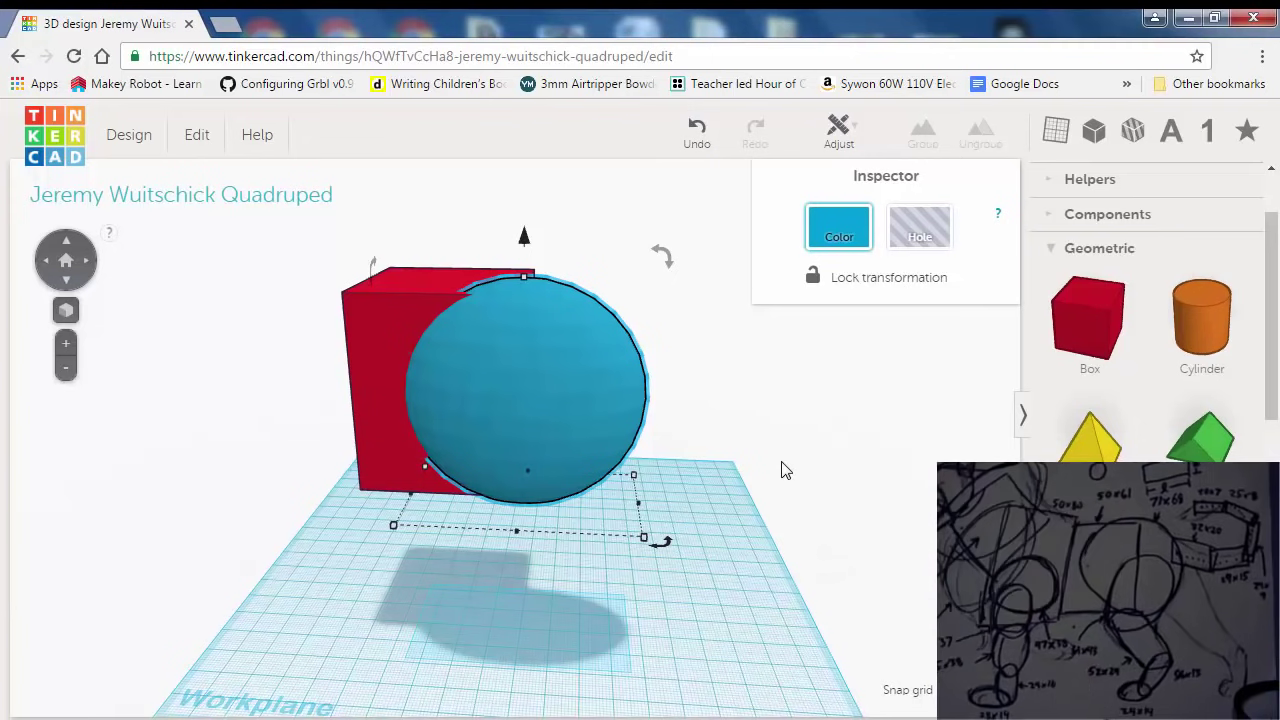
left_click_drag(1202, 583, 718, 655)
right_click_drag(718, 655, 686, 468)
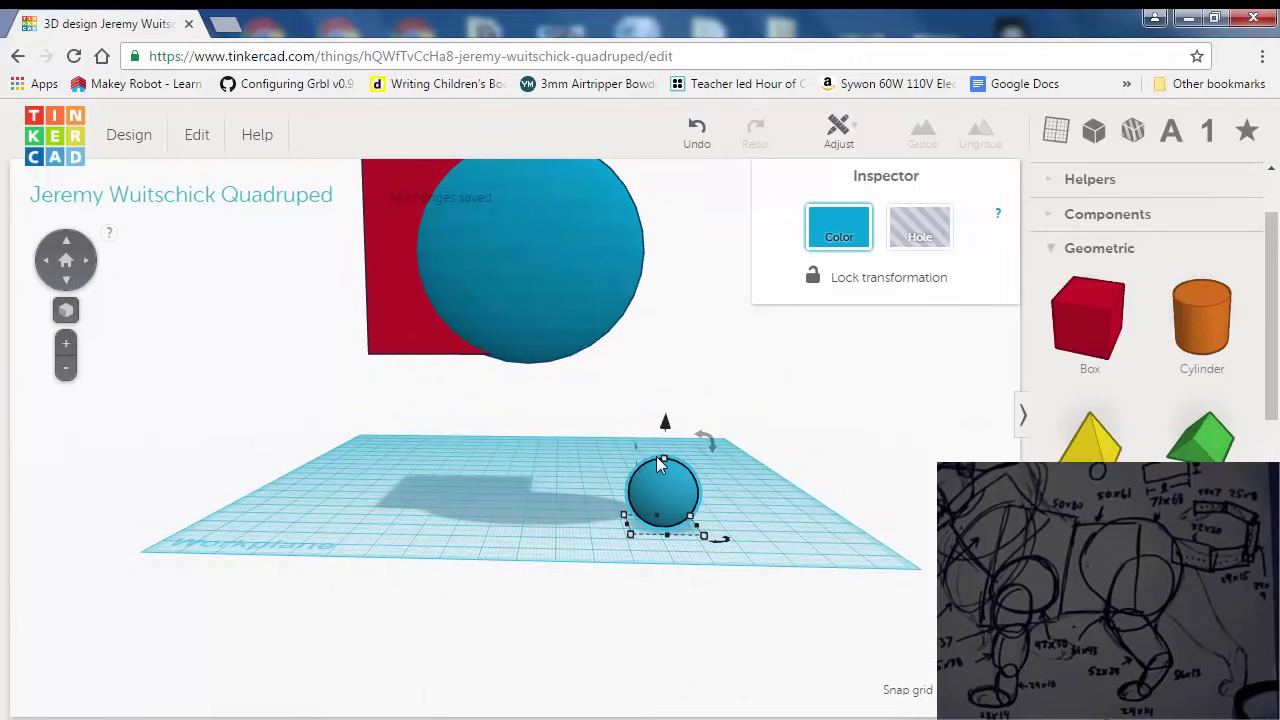
left_click_drag(660, 459, 682, 320)
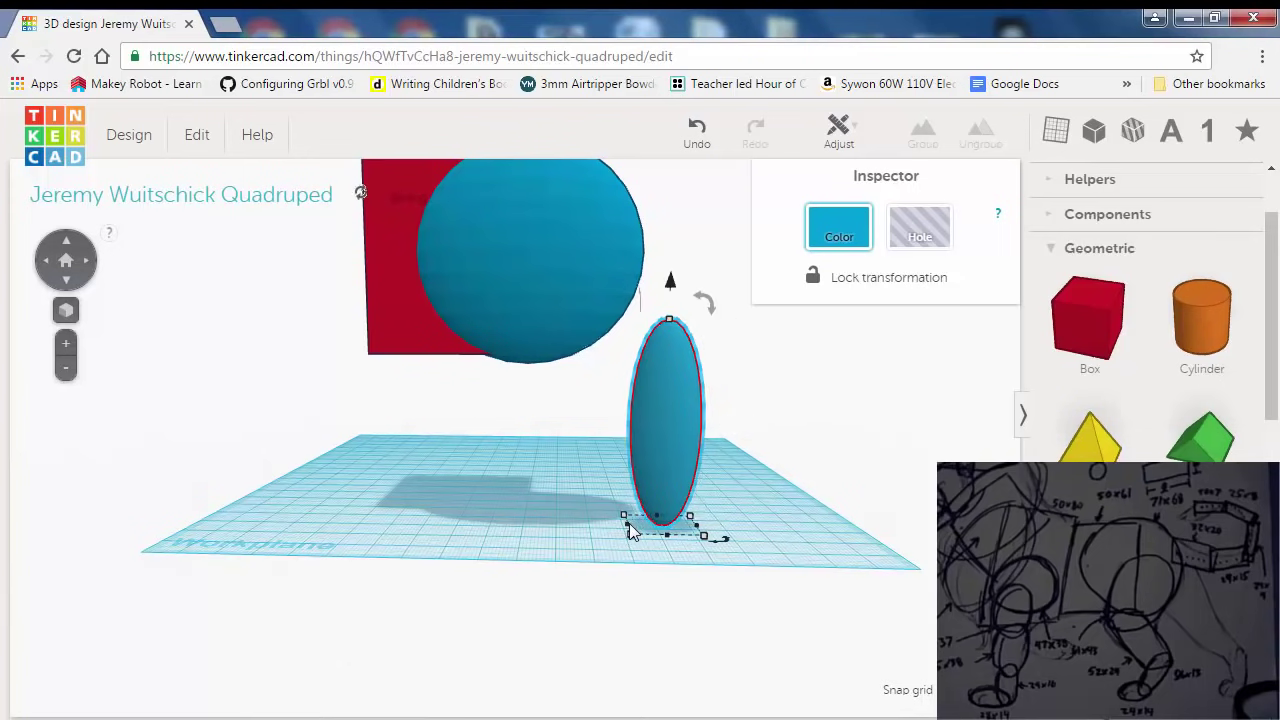
Widen the small upright ellipsoid along the body's length and thicken it across the body into an upper-leg shape.
left_click_drag(627, 526, 552, 520)
right_click_drag(783, 460, 497, 475)
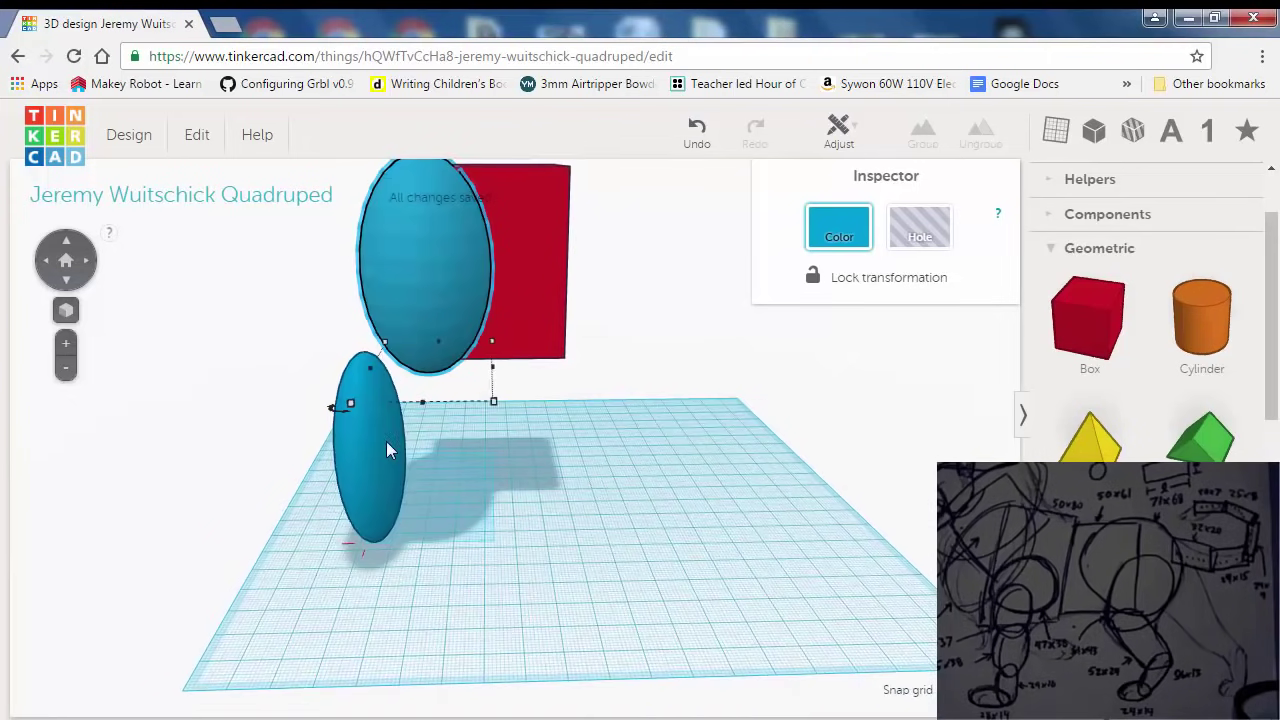
left_click_drag(408, 531, 432, 540)
left_click(431, 301)
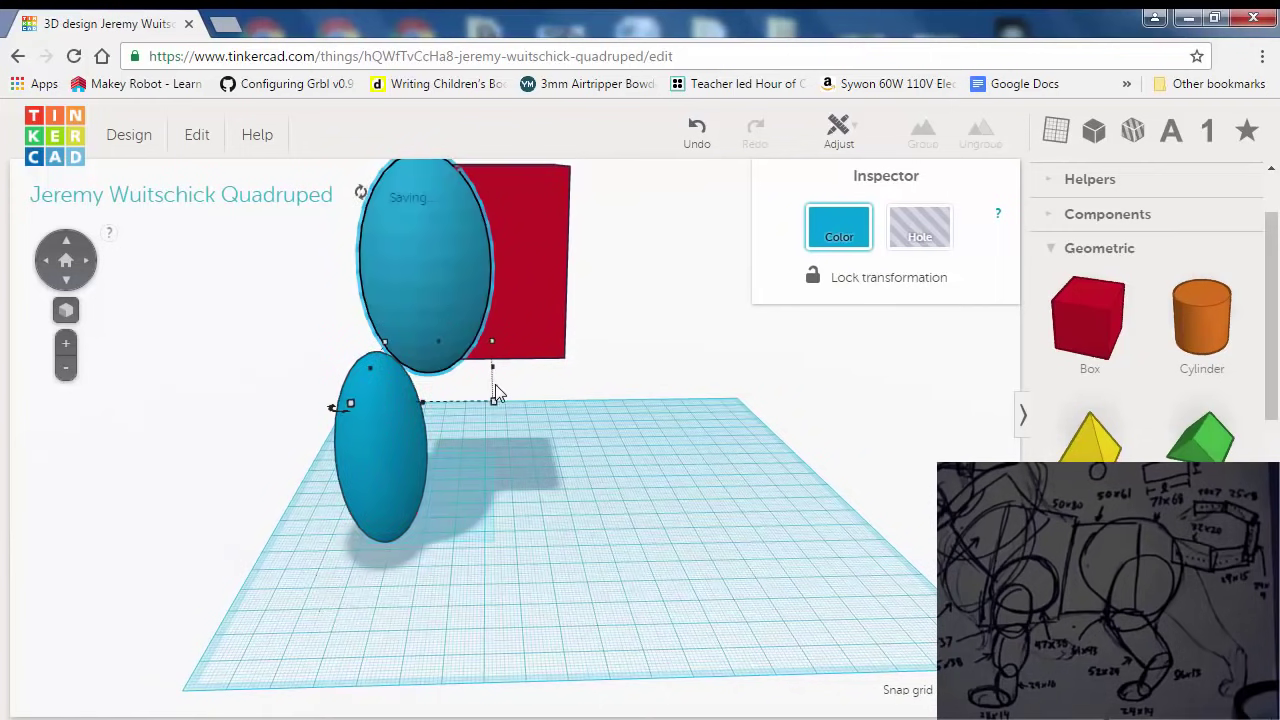
left_click(409, 466)
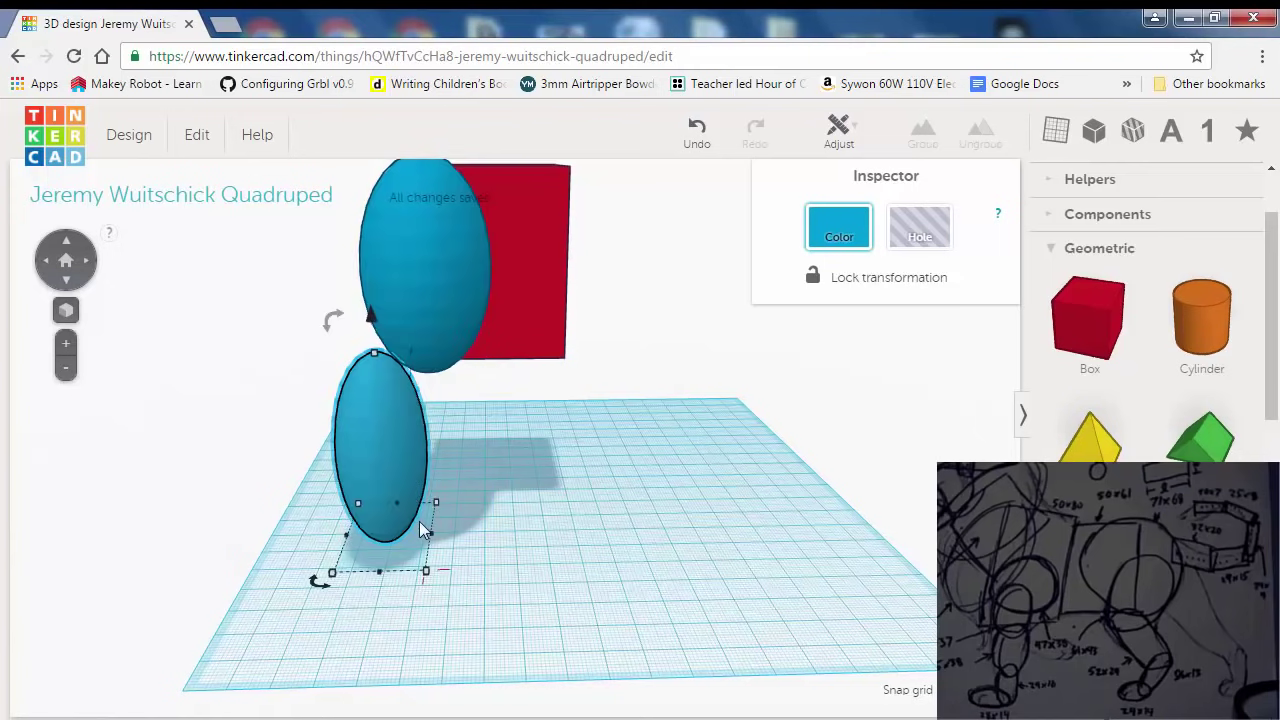
left_click_drag(432, 540, 444, 535)
Tilt the upper-leg ellipsoid by -5° in the plane of the side view.
right_click_drag(578, 516, 749, 447)
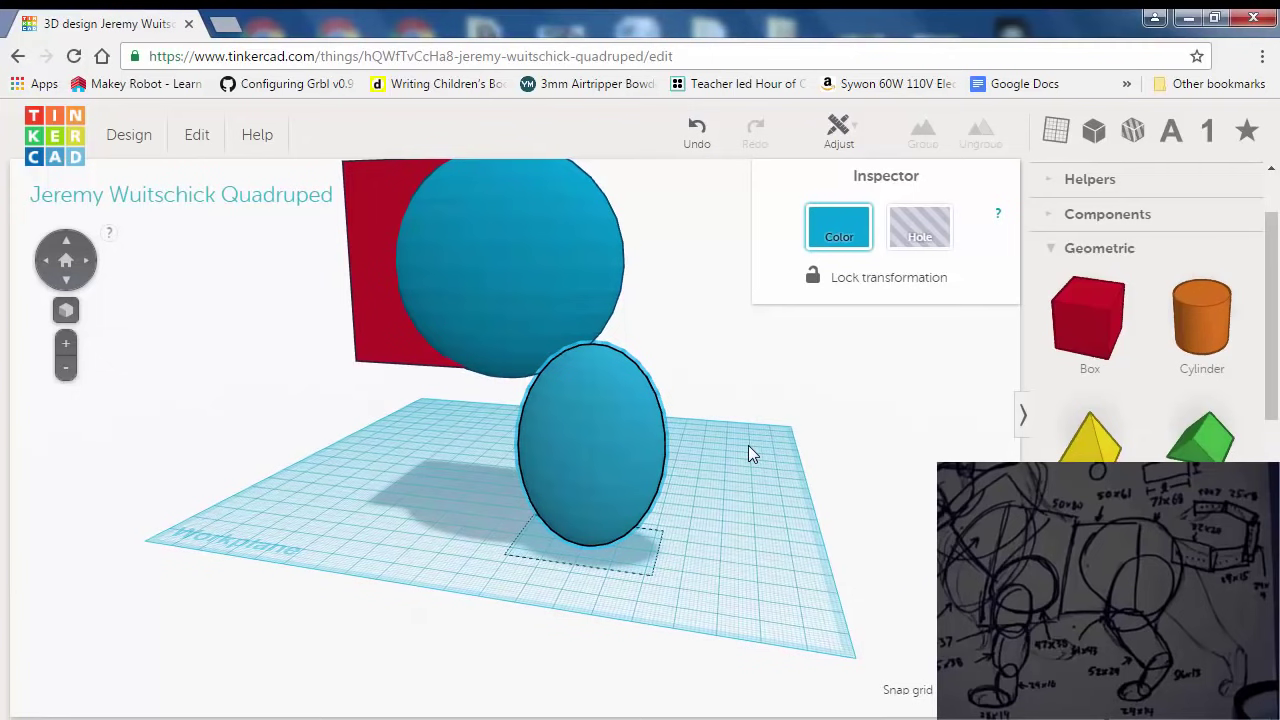
right_click_drag(748, 445, 717, 469)
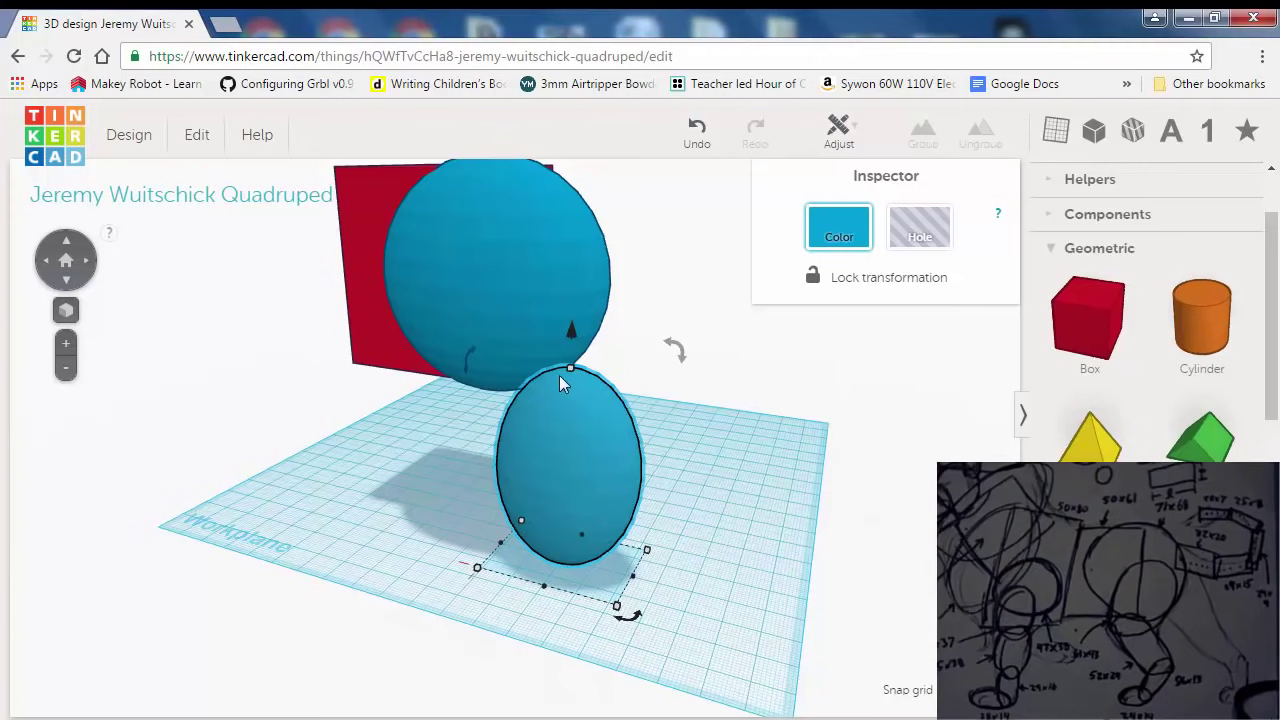
right_click_drag(563, 383, 561, 447)
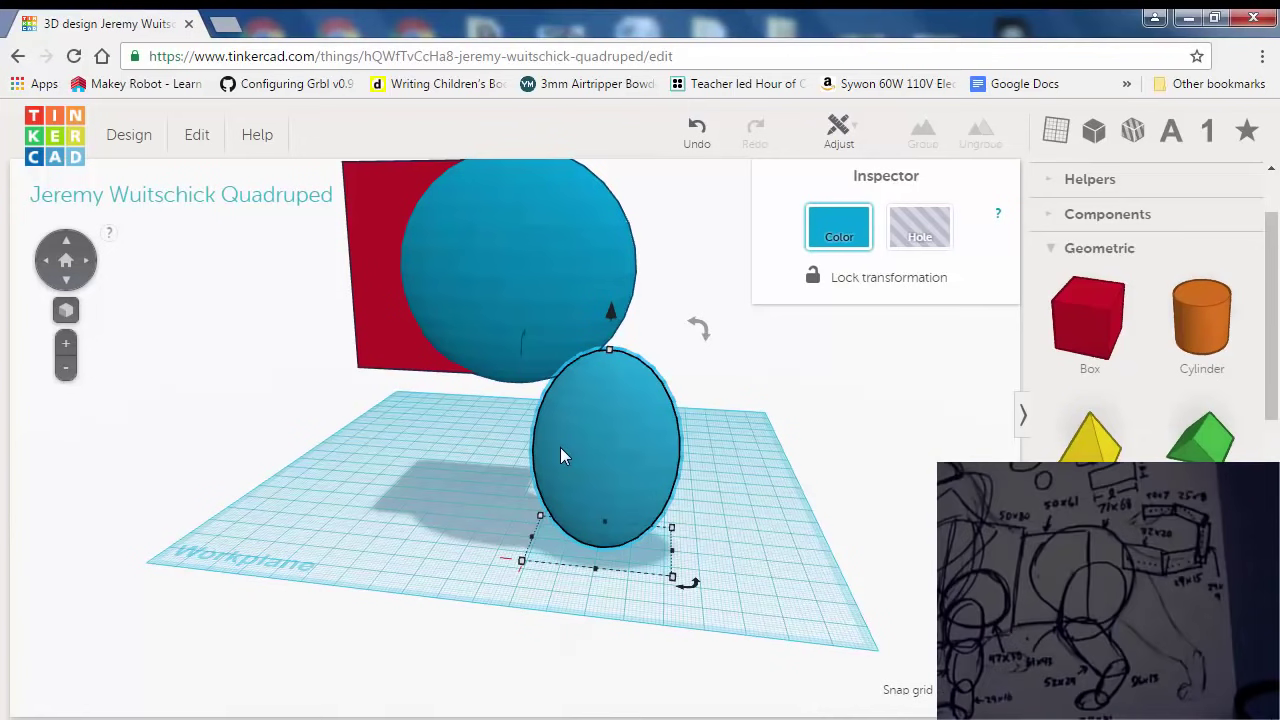
right_click_drag(822, 482, 827, 427)
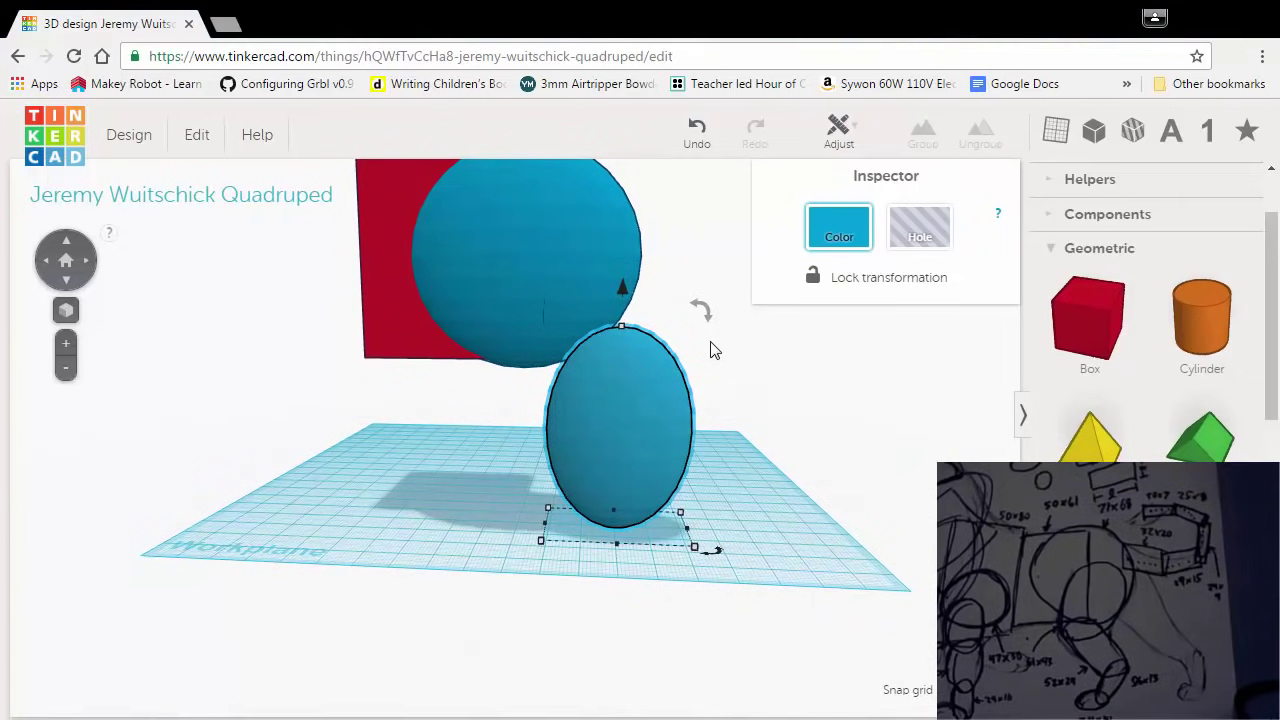
key("F11")
left_click_drag(737, 240, 747, 197)
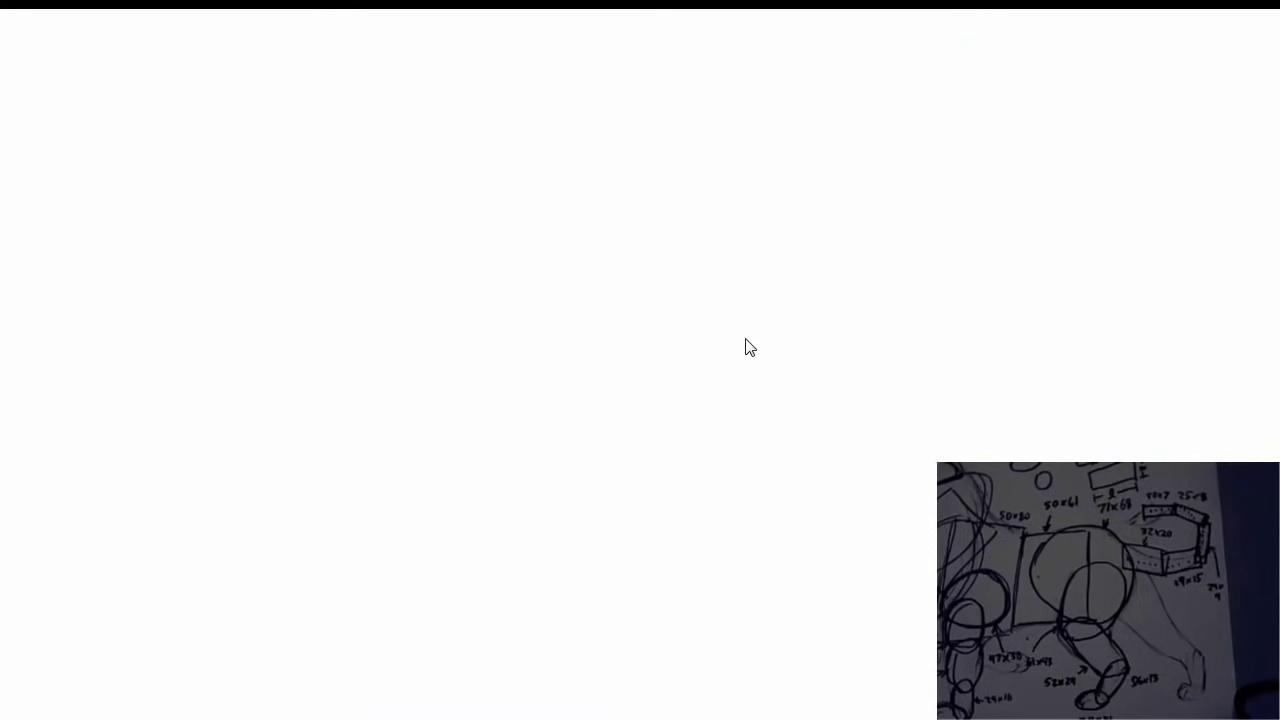
Leave full-screen mode and close the blank browser help page to return to the quadruped design.
key("F11")
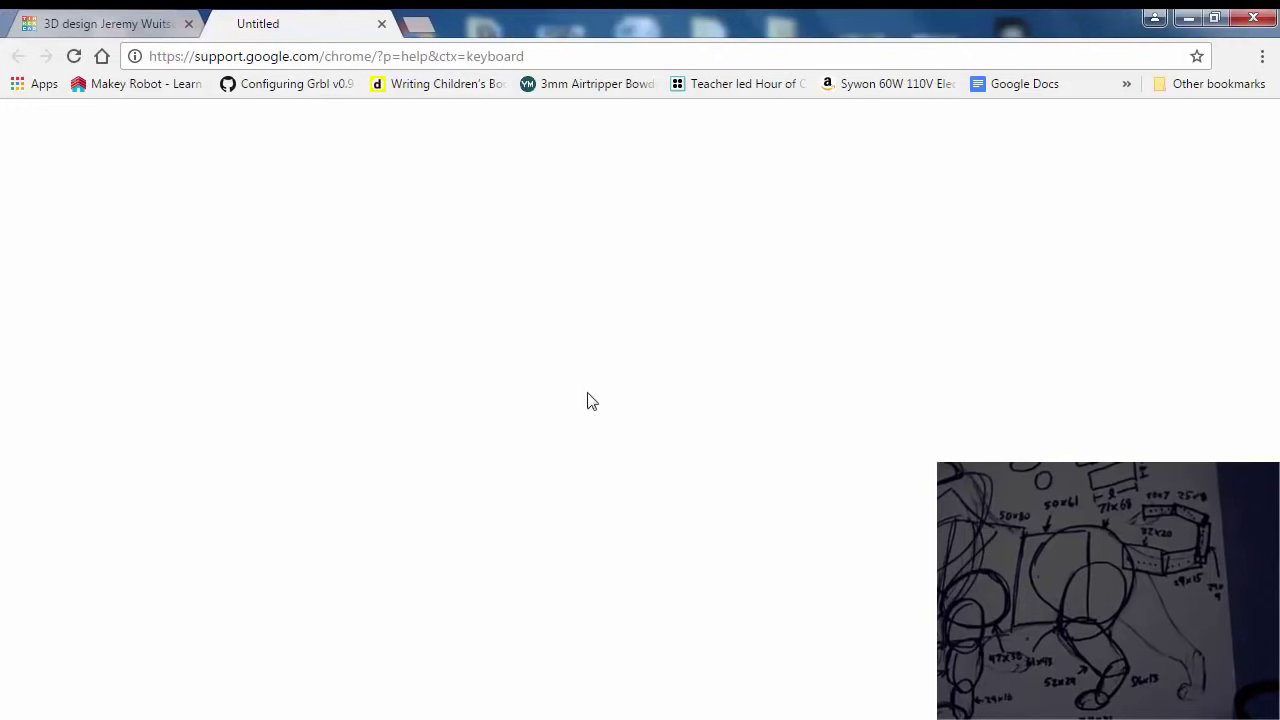
key("F12")
left_click(380, 26)
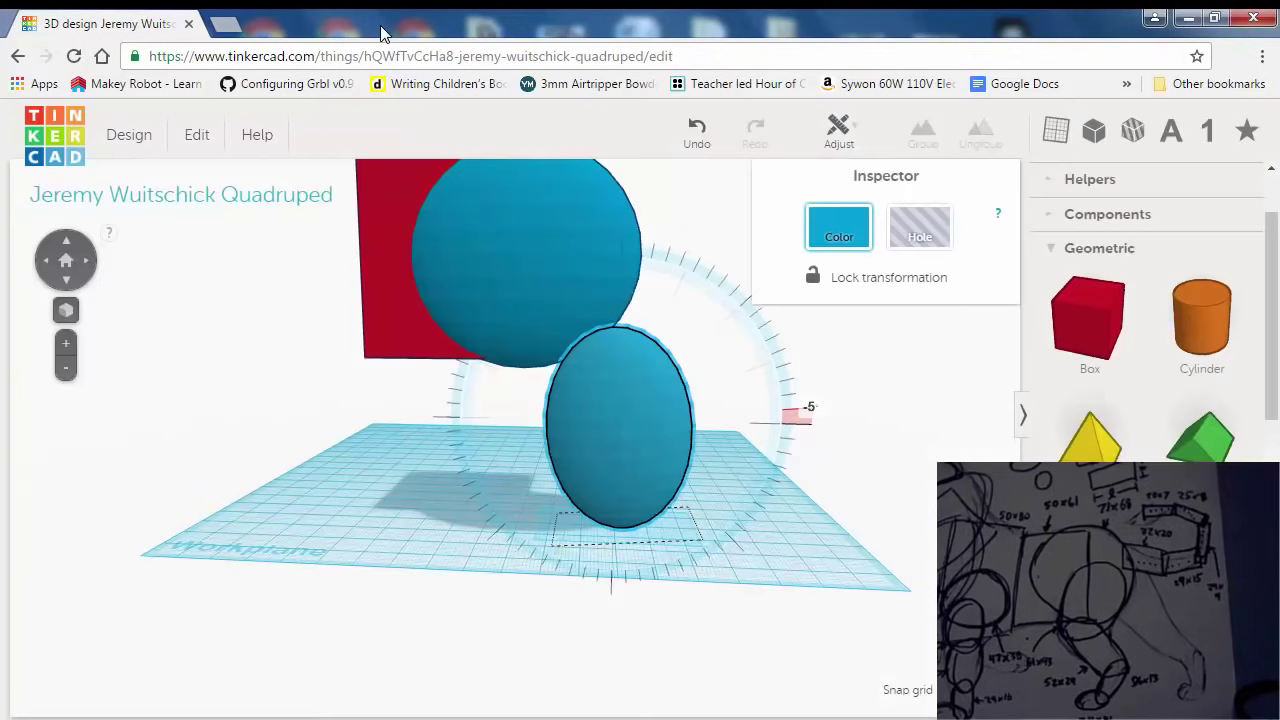
Tilt the upper-leg ellipsoid further in the side view so its top leans toward the rear, undoing an over-rotated first attempt.
left_click_drag(705, 309, 800, 396)
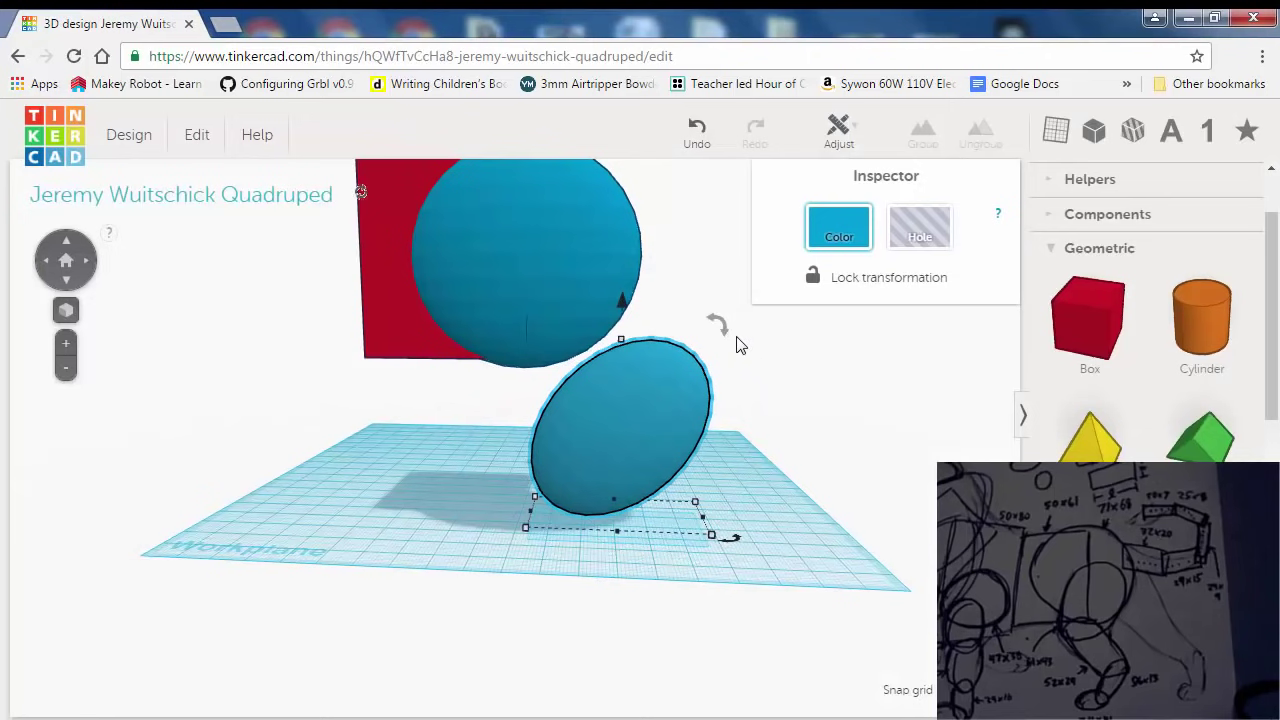
key("ctrl+z")
left_click_drag(706, 309, 869, 323)
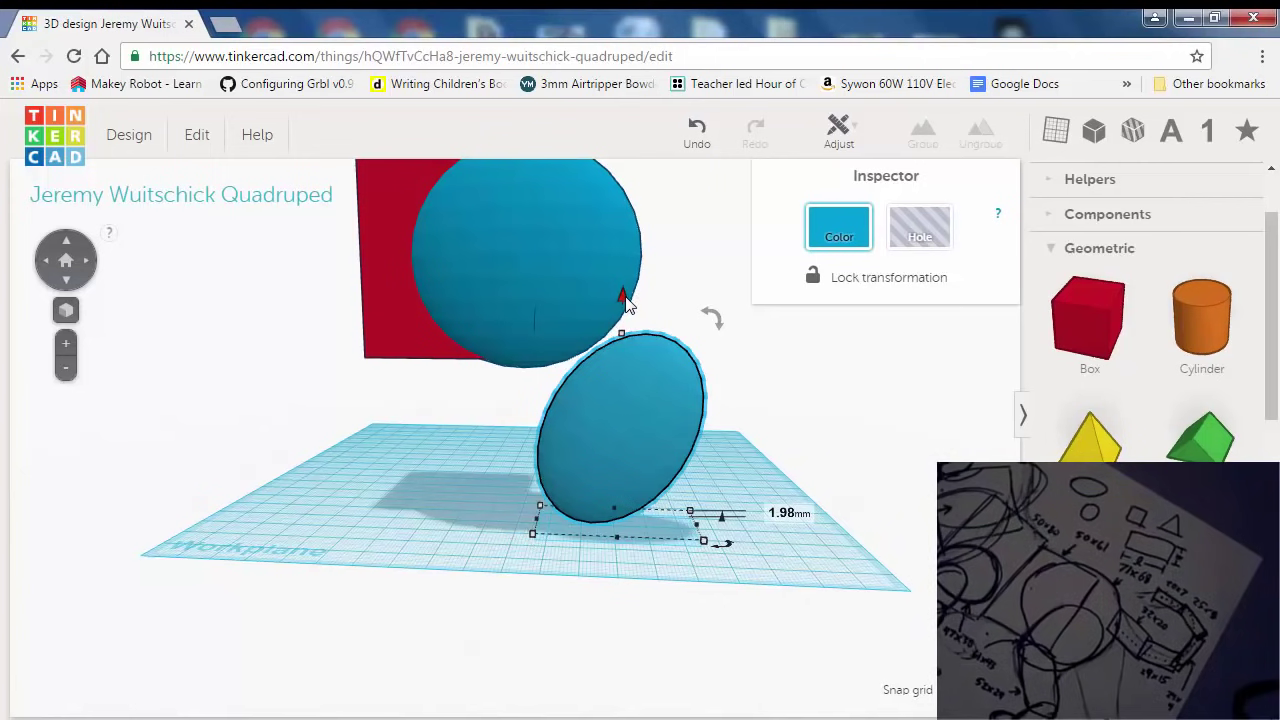
Raise the tilted upper-leg ellipsoid to about 23 mm above the workplane and shift it forward so it overlaps the haunch.
left_click_drag(626, 303, 670, 255)
key("Left")
key("Left")
key("Left")
key("Left")
key("Left")
key("Left")
key("Left")
key("Left")
key("Left")
key("Left")
key("Left")
key("Left")
key("Left")
key("Left")
key("Left")
key("Left")
key("Left")
key("Left")
key("Left")
key("Left")
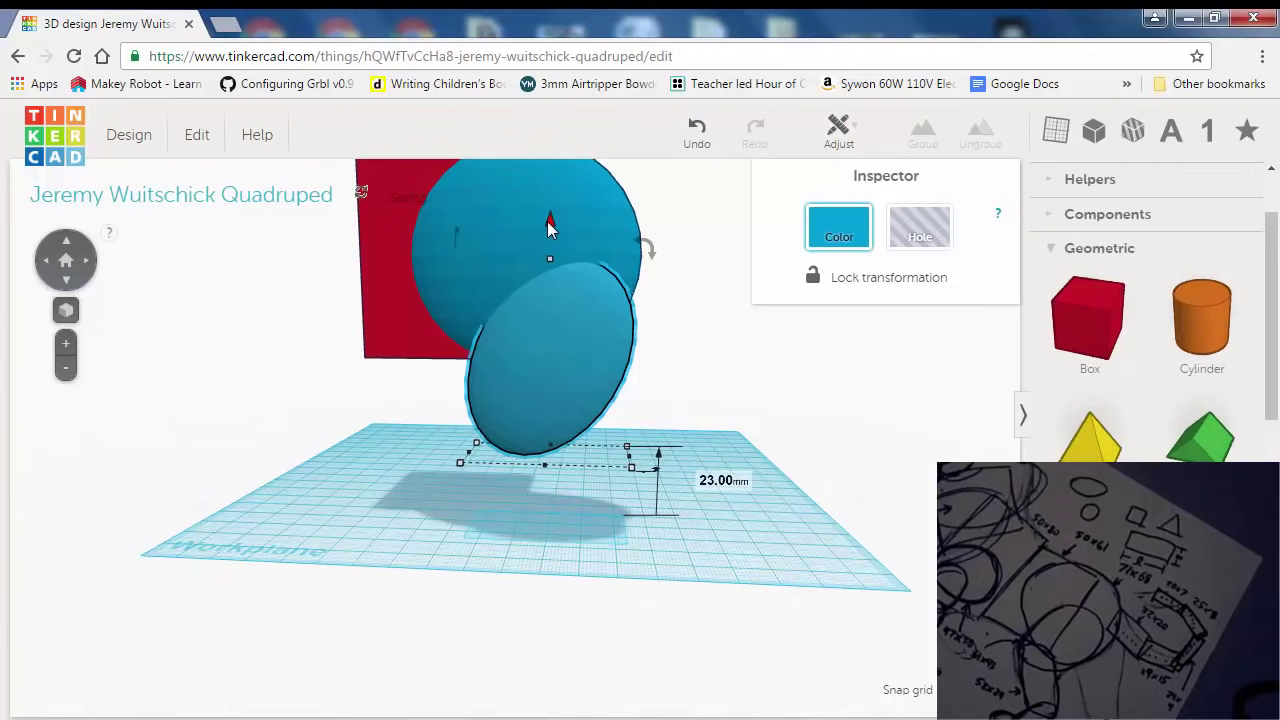
Fine-tune the upper leg's elevation to about 28.97 mm above the workplane.
left_click_drag(547, 221, 554, 192)
mouse_move(803, 366)
right_mouse_down()
mouse_move(548, 374)
mouse_move(754, 414)
mouse_move(763, 396)
mouse_move(809, 380)
right_mouse_up()
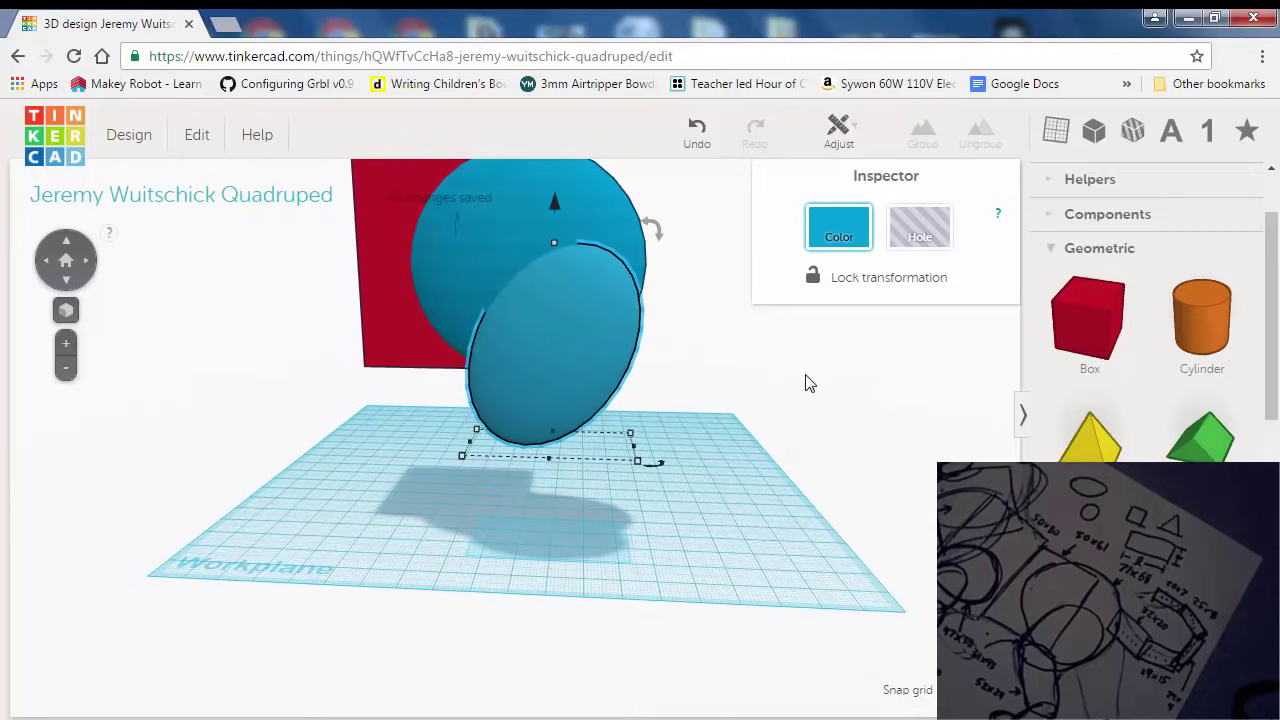
left_click_drag(554, 207, 553, 212)
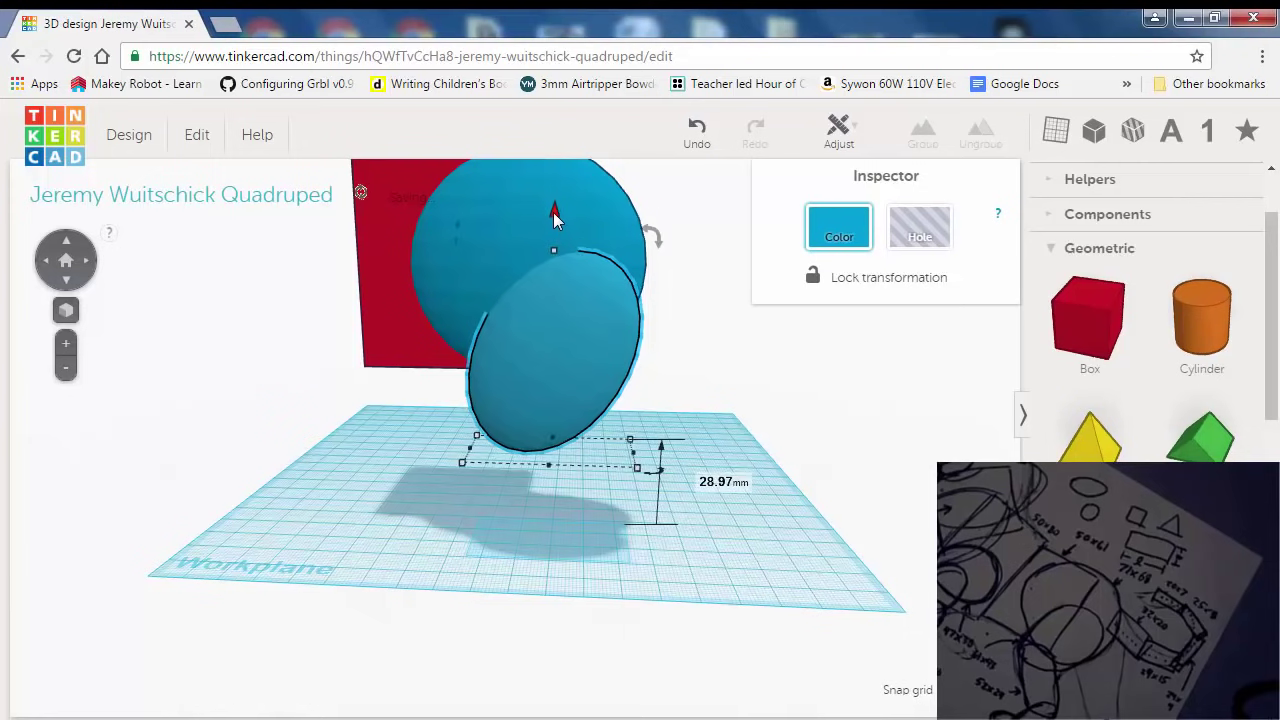
left_click(800, 433)
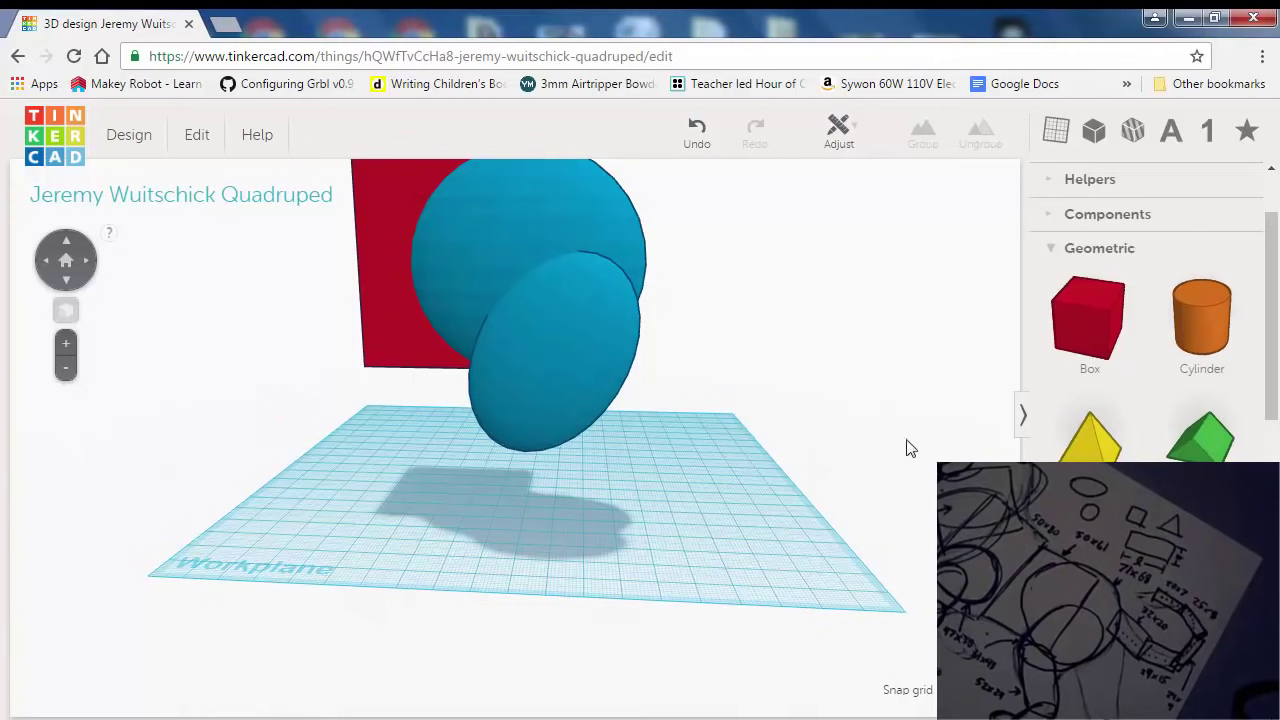
Place a sphere on the workplane below the upper leg, stretch it into a tall ellipsoid and widen it slightly along the body's length.
right_click_drag(761, 513, 760, 514)
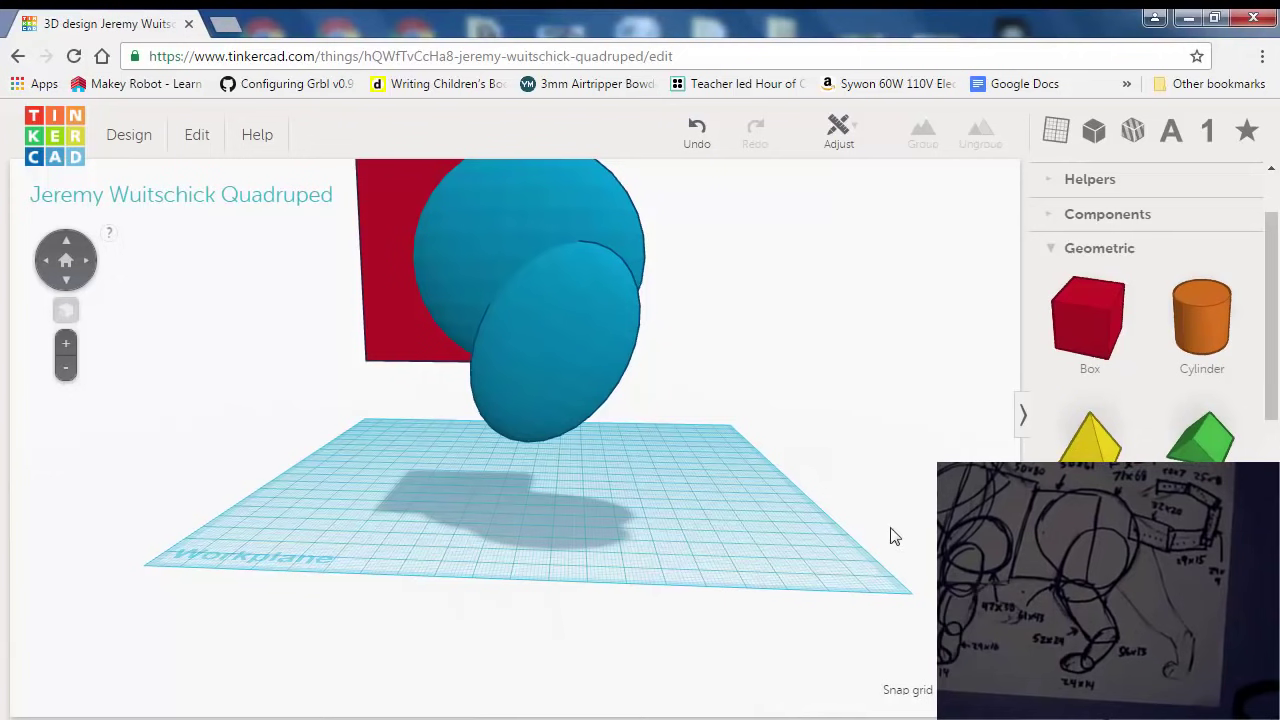
left_click_drag(895, 537, 586, 543)
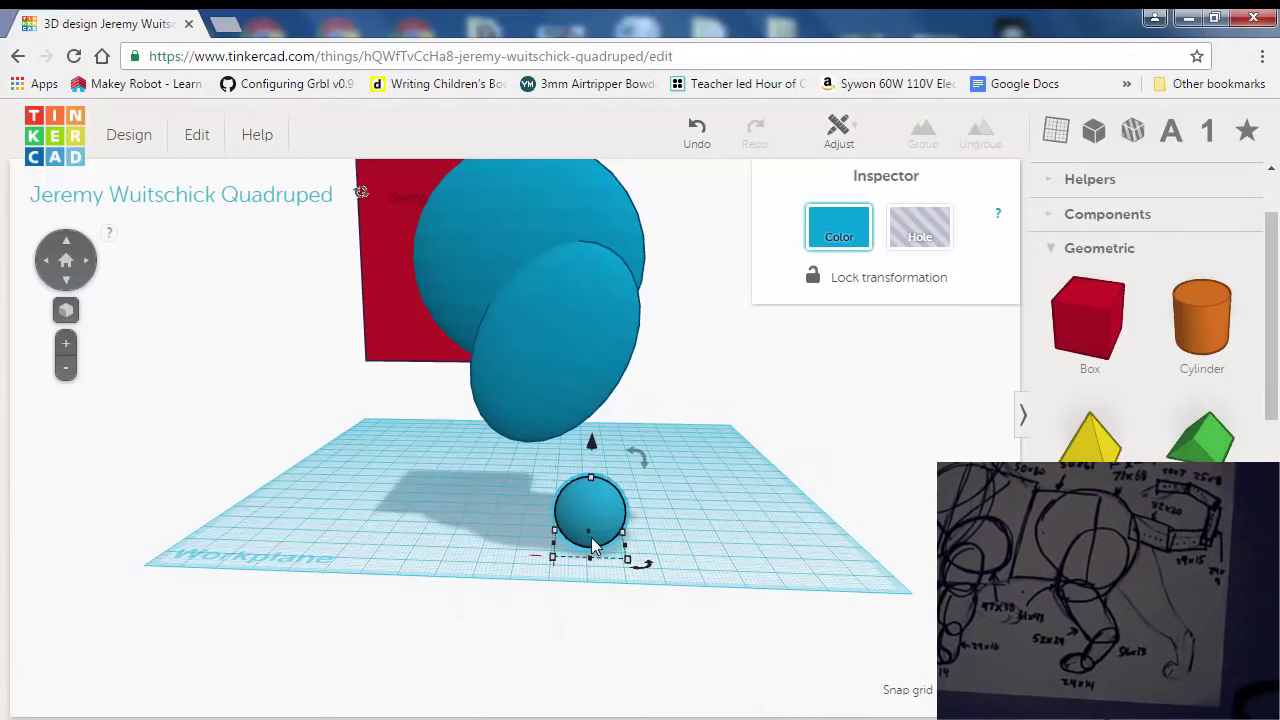
mouse_move(591, 481)
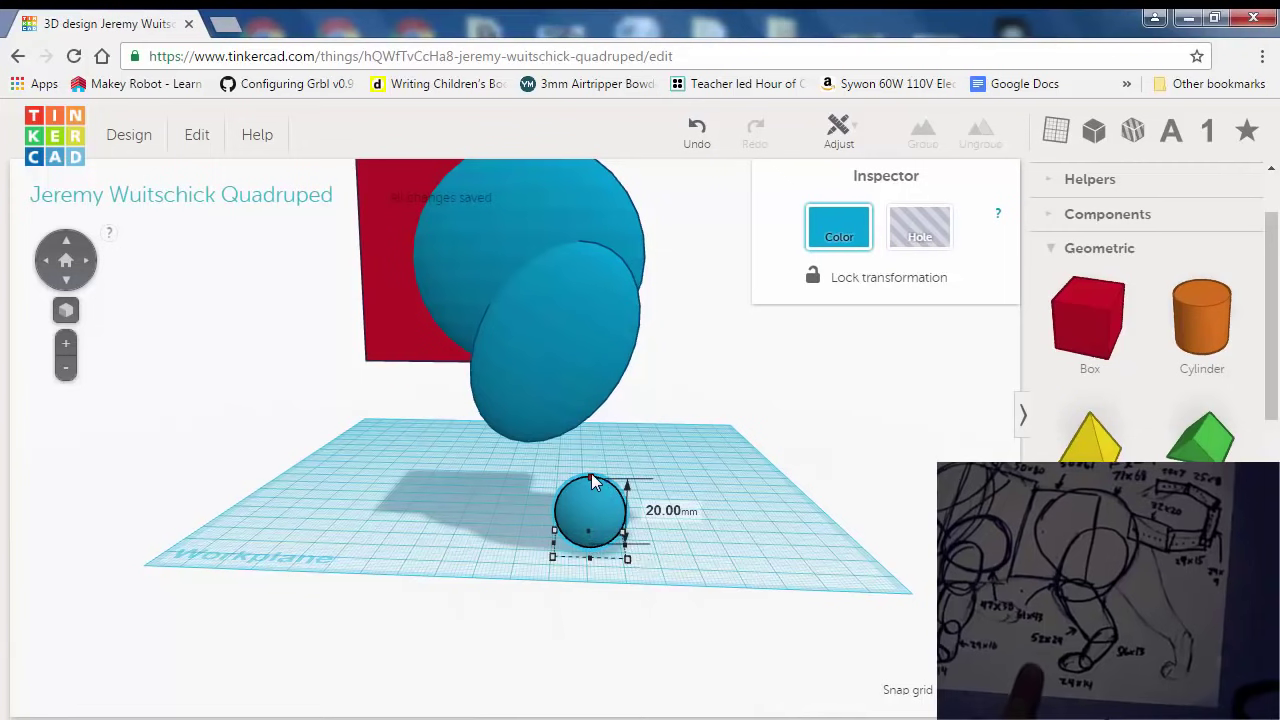
left_click_drag(591, 480, 595, 366)
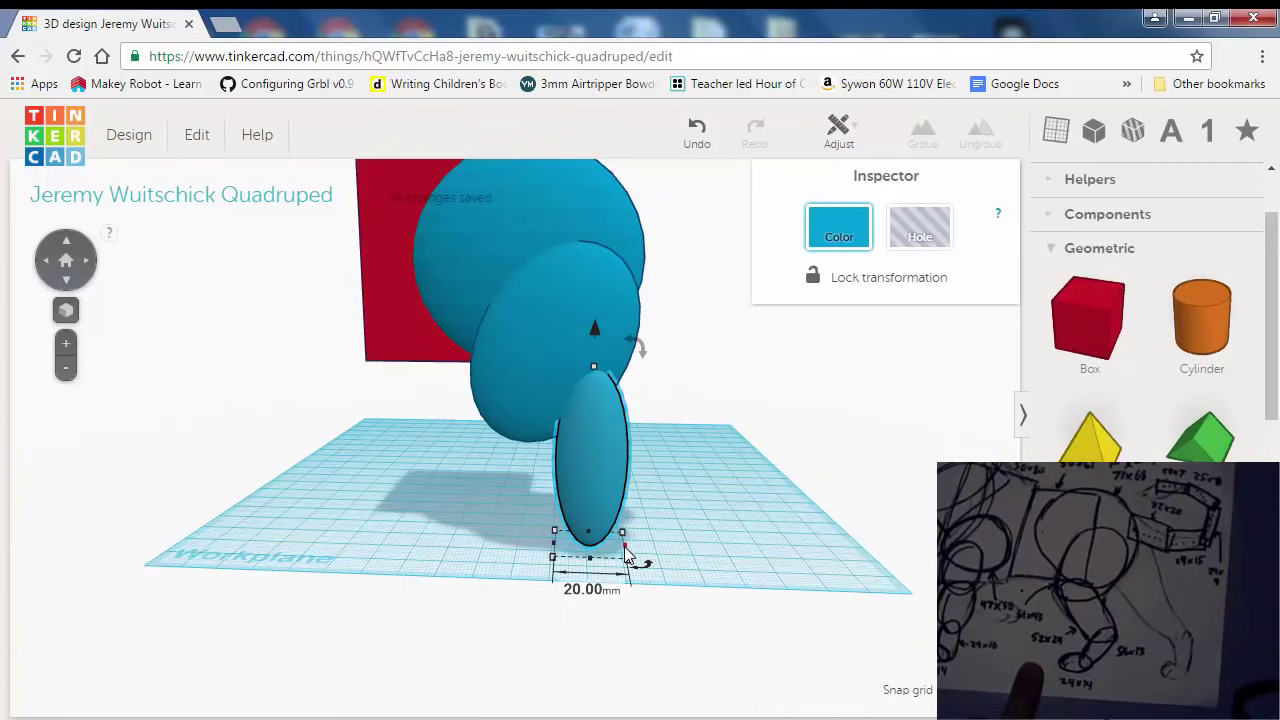
left_click_drag(624, 548, 640, 545)
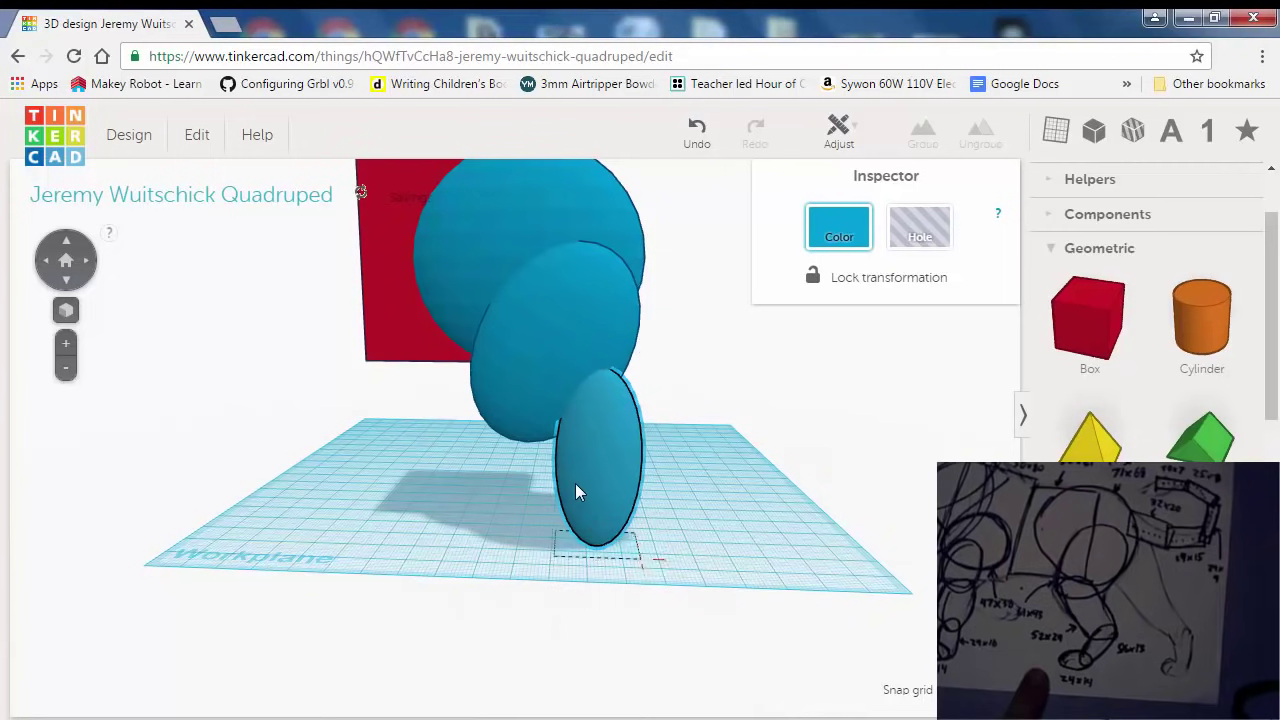
Move the new ellipsoid forward under the upper leg and tilt it so its lower end points toward the rear.
left_click_drag(575, 483, 534, 480)
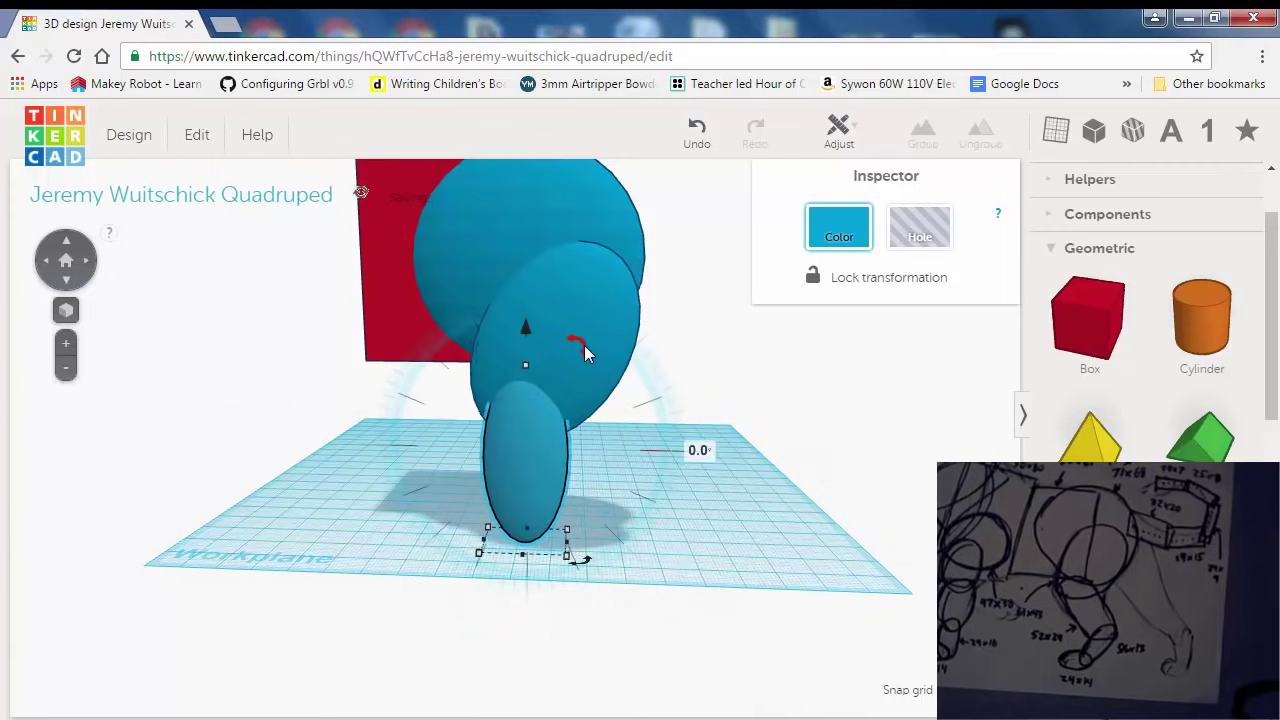
left_click_drag(580, 340, 512, 253)
right_click_drag(583, 278, 588, 279)
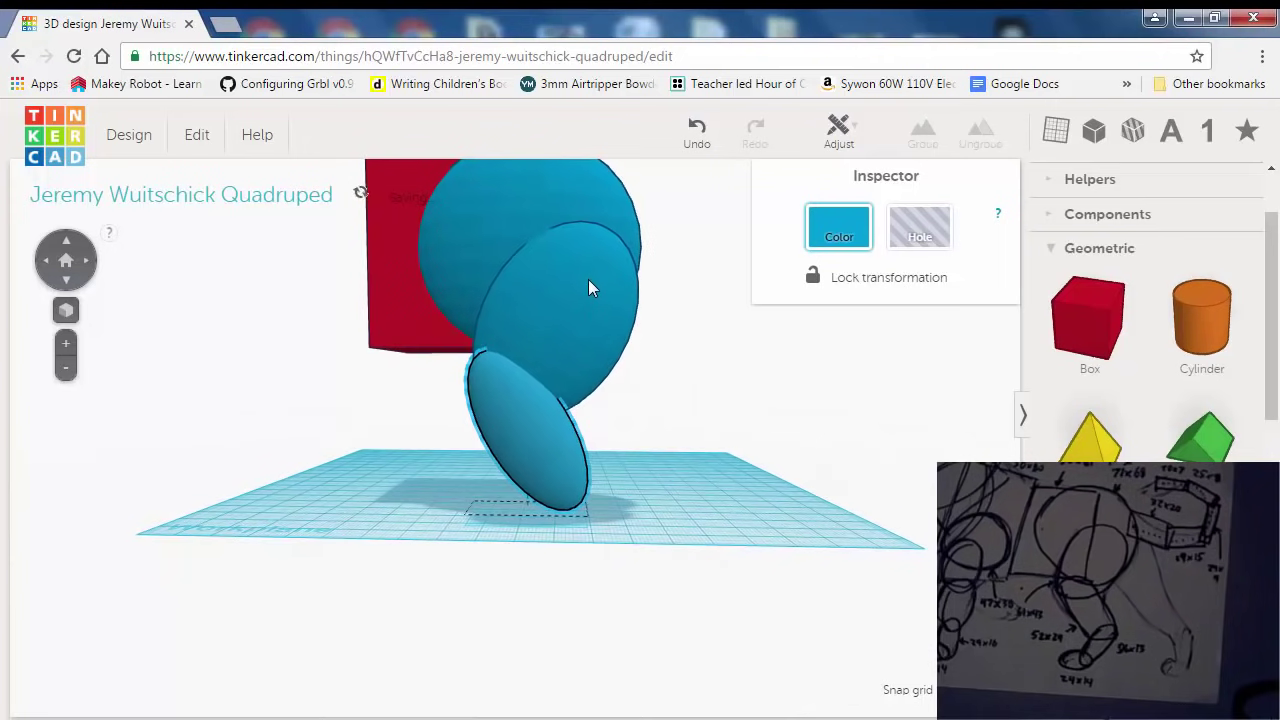
left_click_drag(583, 340, 667, 253)
Nudge the lower-leg ellipsoid forward and set it about 2.04 mm above the workplane, overlapping the lower end of the upper leg.
right_click_drag(770, 455, 490, 457)
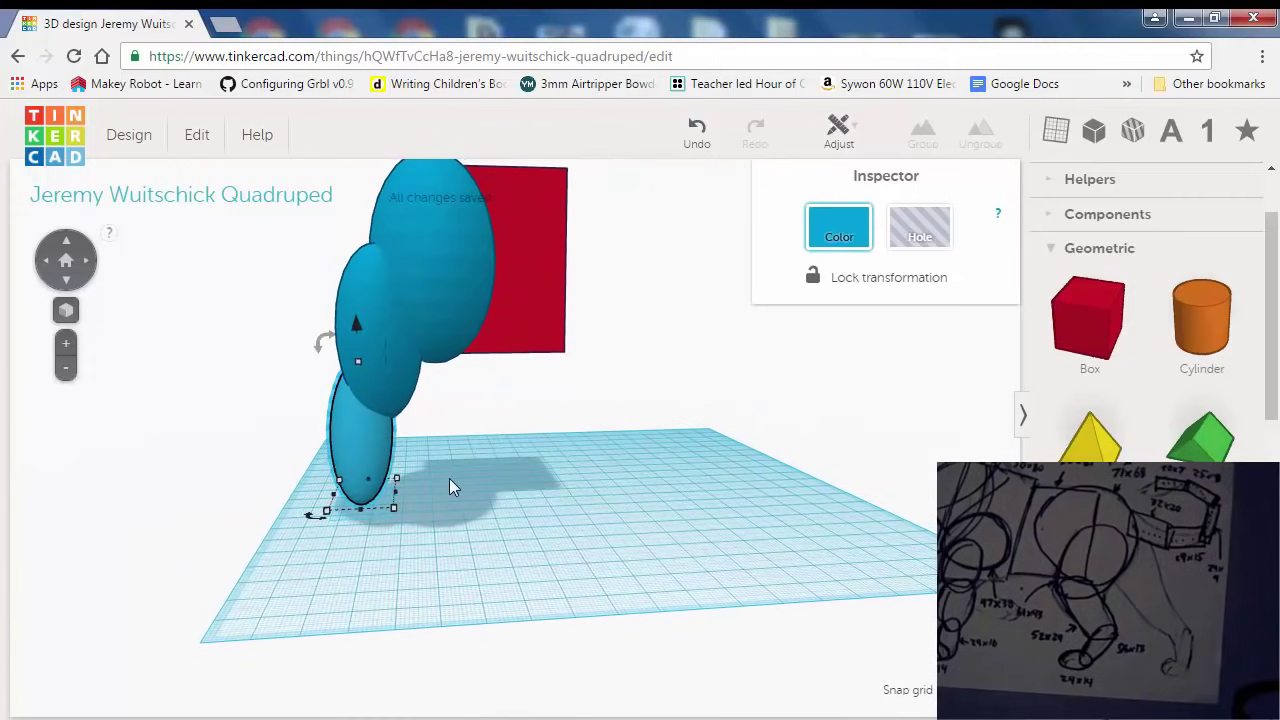
right_click_drag(690, 532, 874, 514)
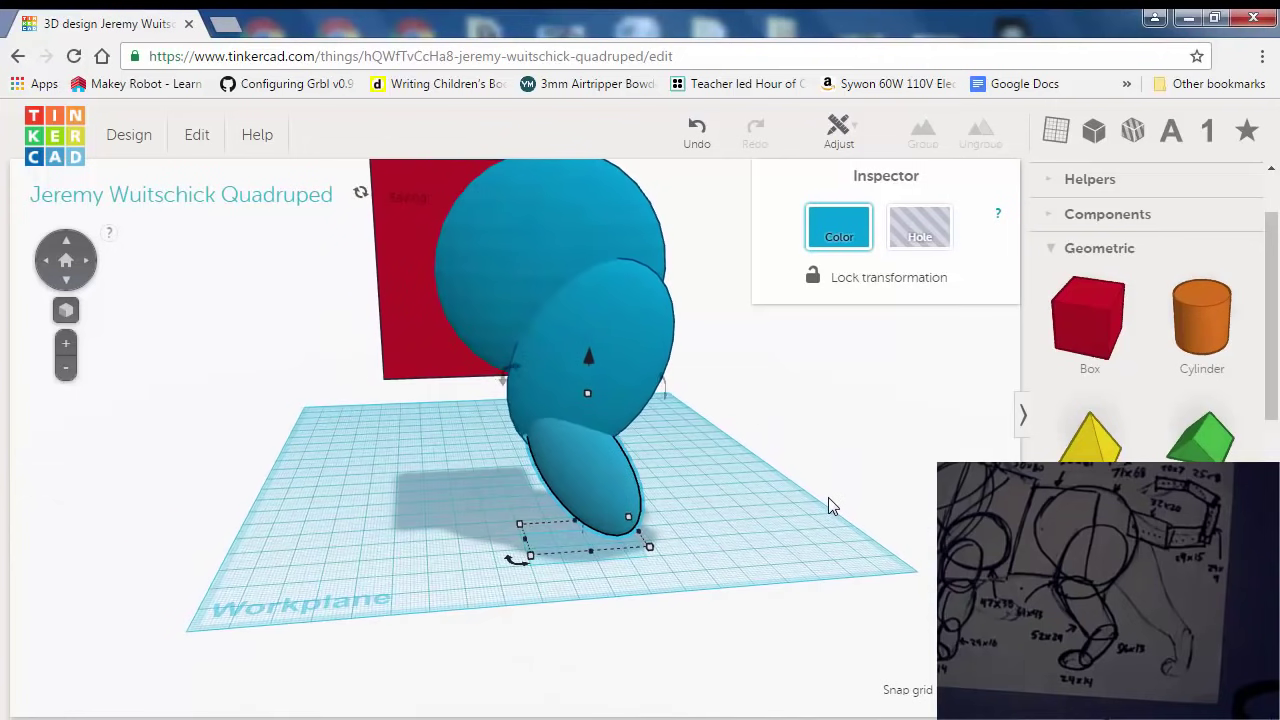
right_click_drag(806, 495, 705, 411)
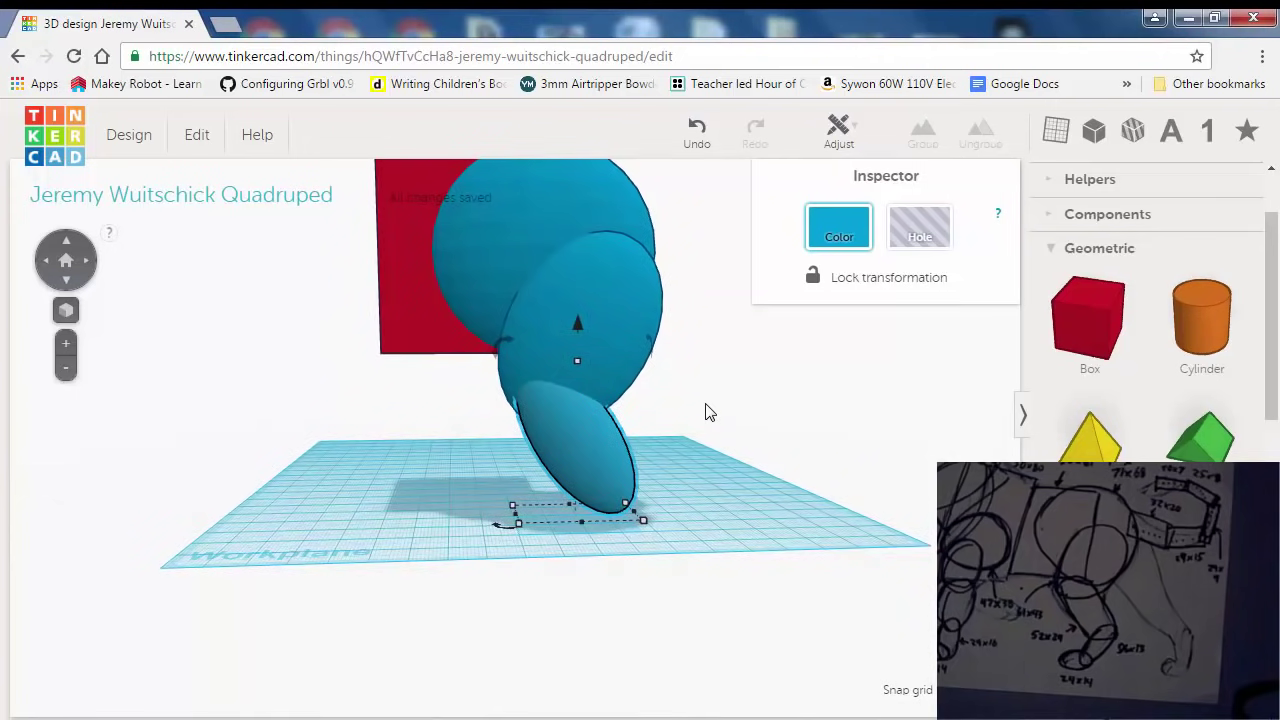
left_click_drag(578, 322, 575, 337)
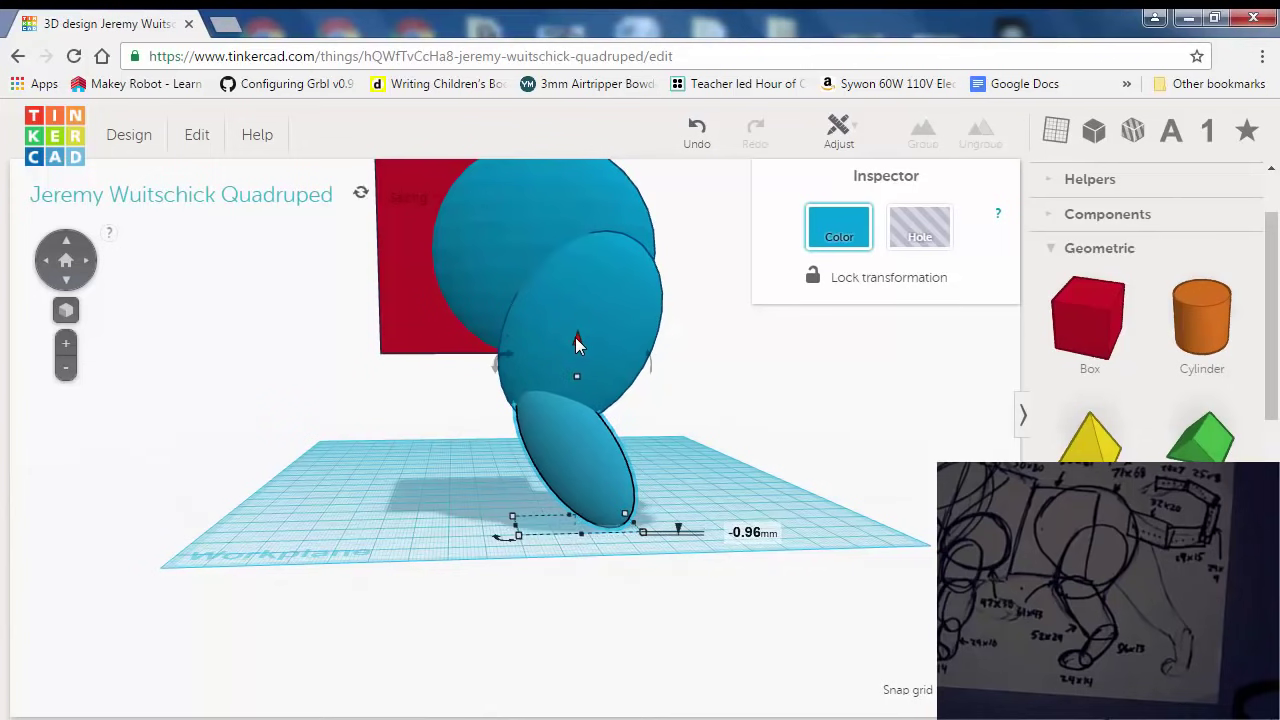
key("Down")
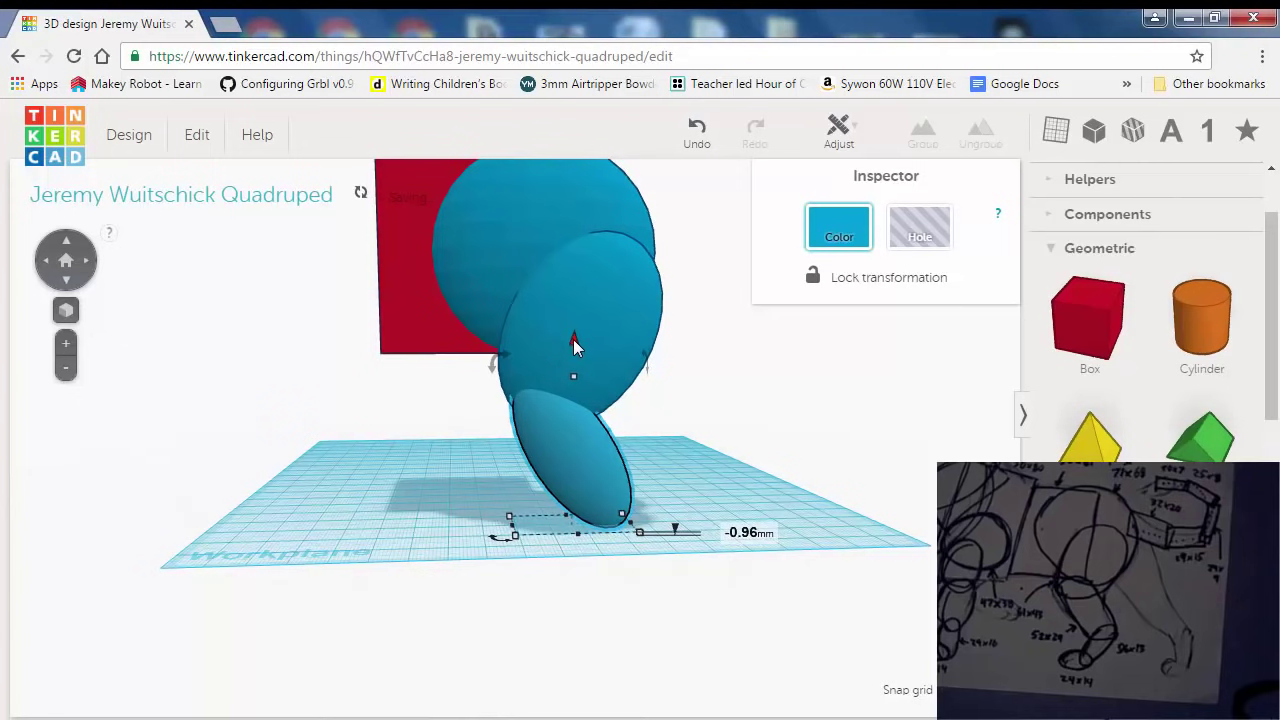
key("Left")
key("Left")
left_click_drag(569, 335, 569, 328)
key("Left")
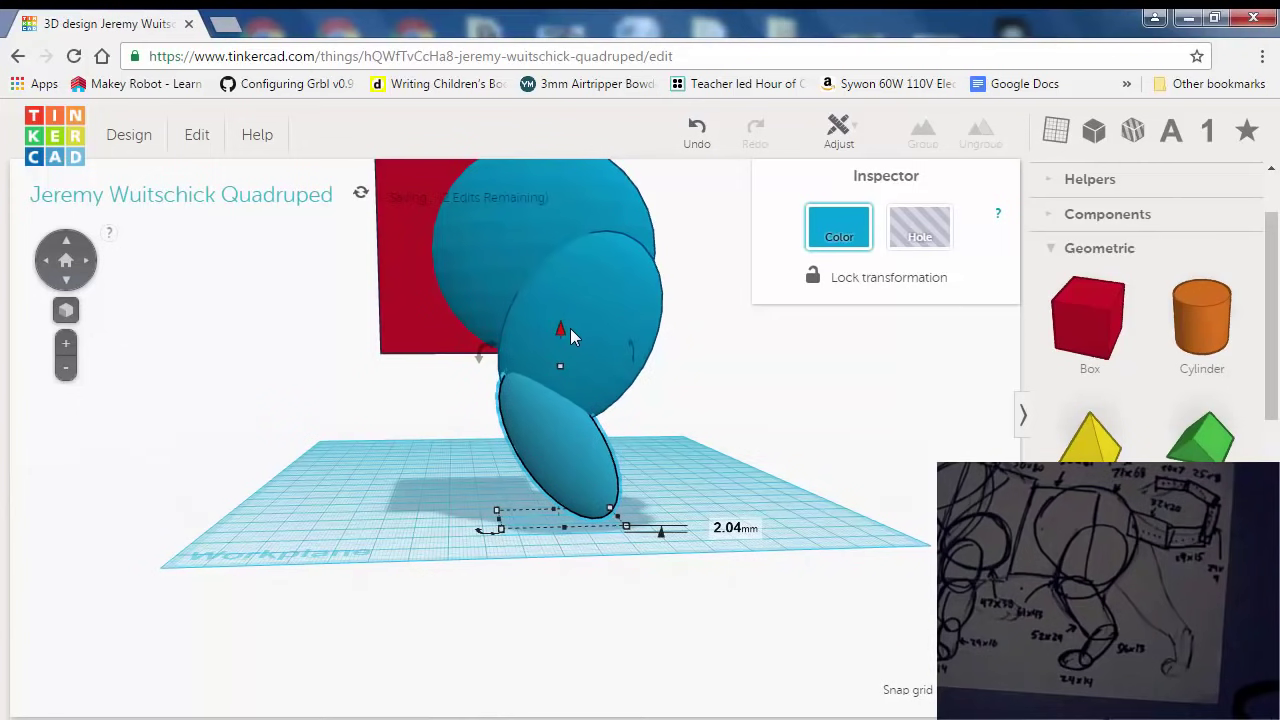
left_click(743, 489)
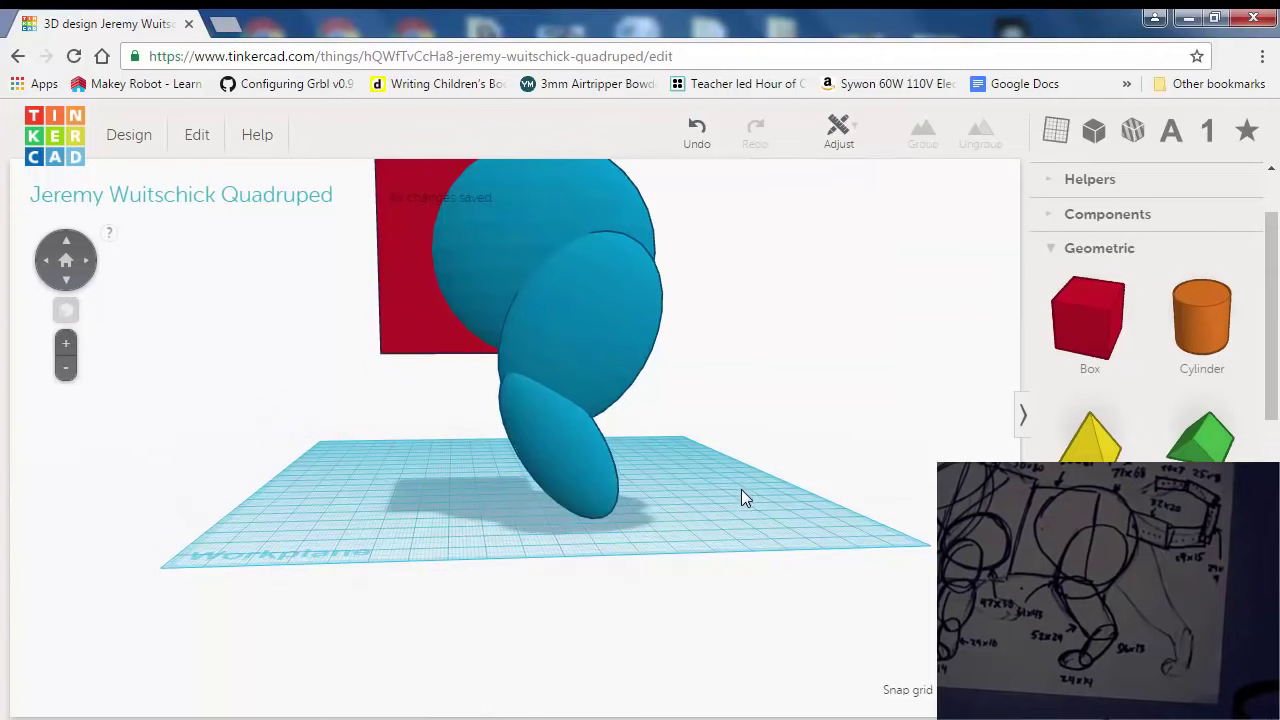
Place another sphere on the workplane near the lower leg's end and stretch it upward into an upright ellipsoid.
right_click_drag(756, 504, 749, 480)
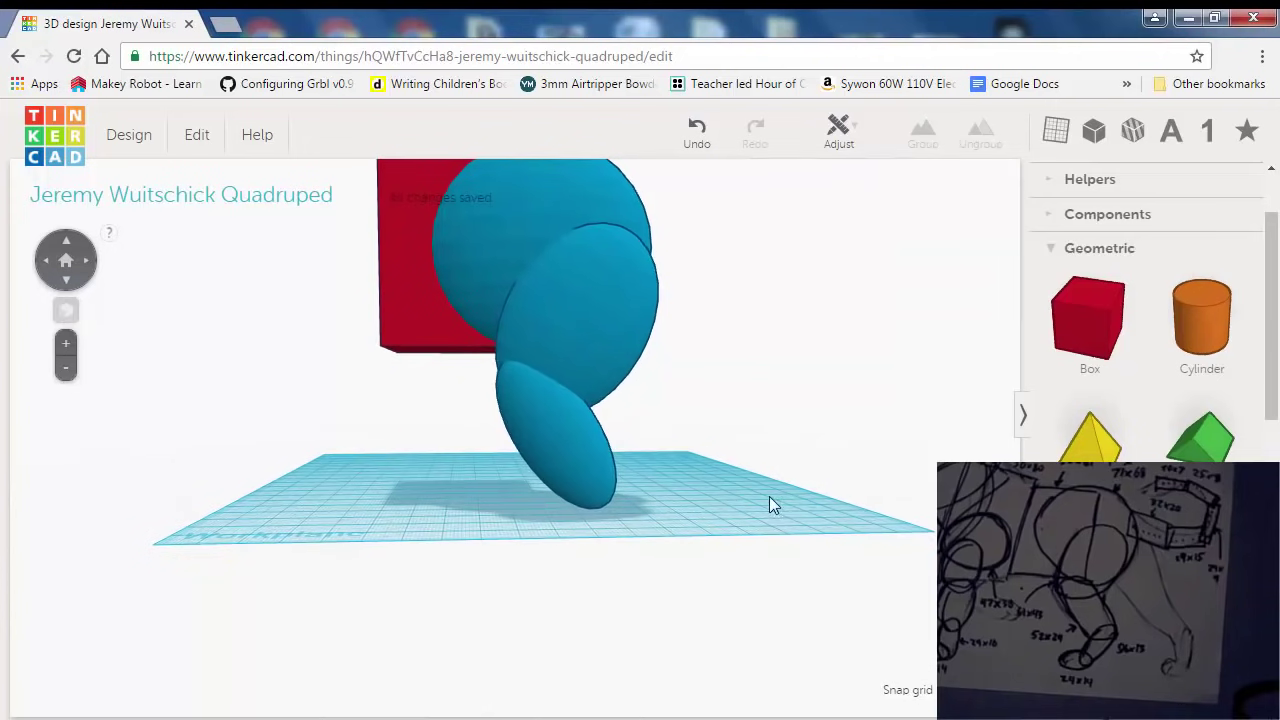
left_click_drag(1201, 585, 631, 536)
right_click_drag(747, 494, 680, 532)
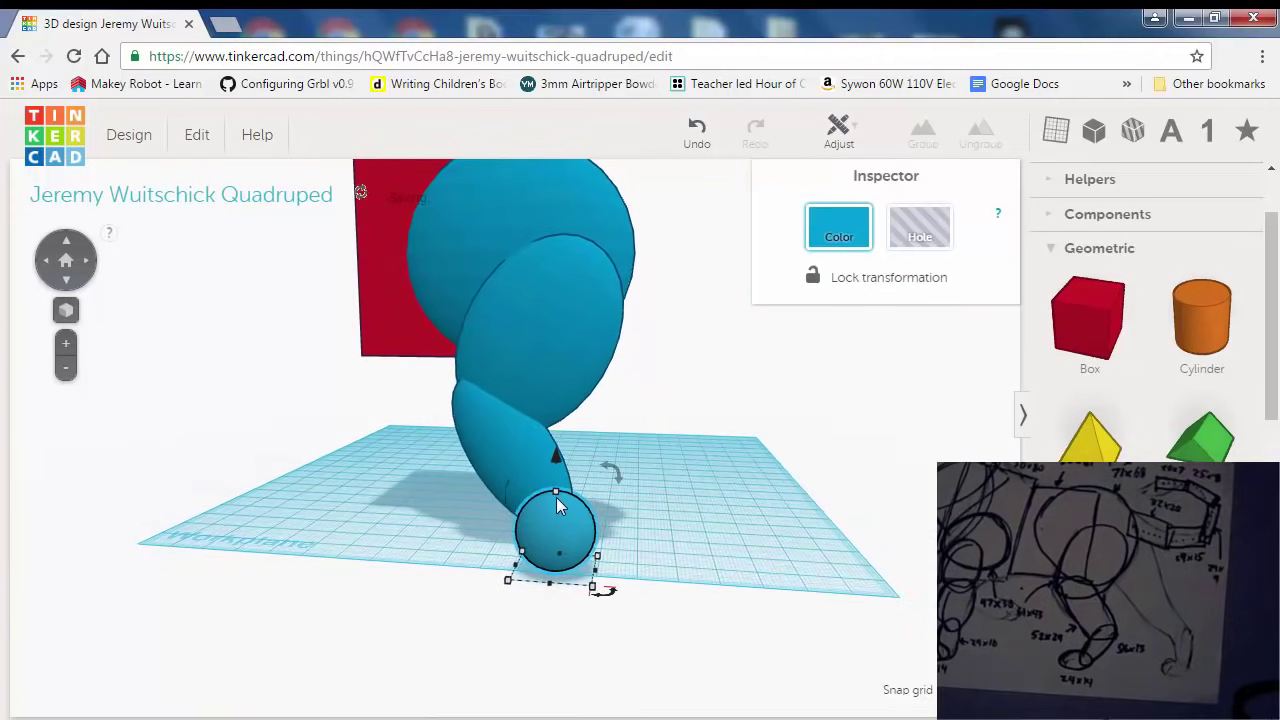
mouse_move(554, 492)
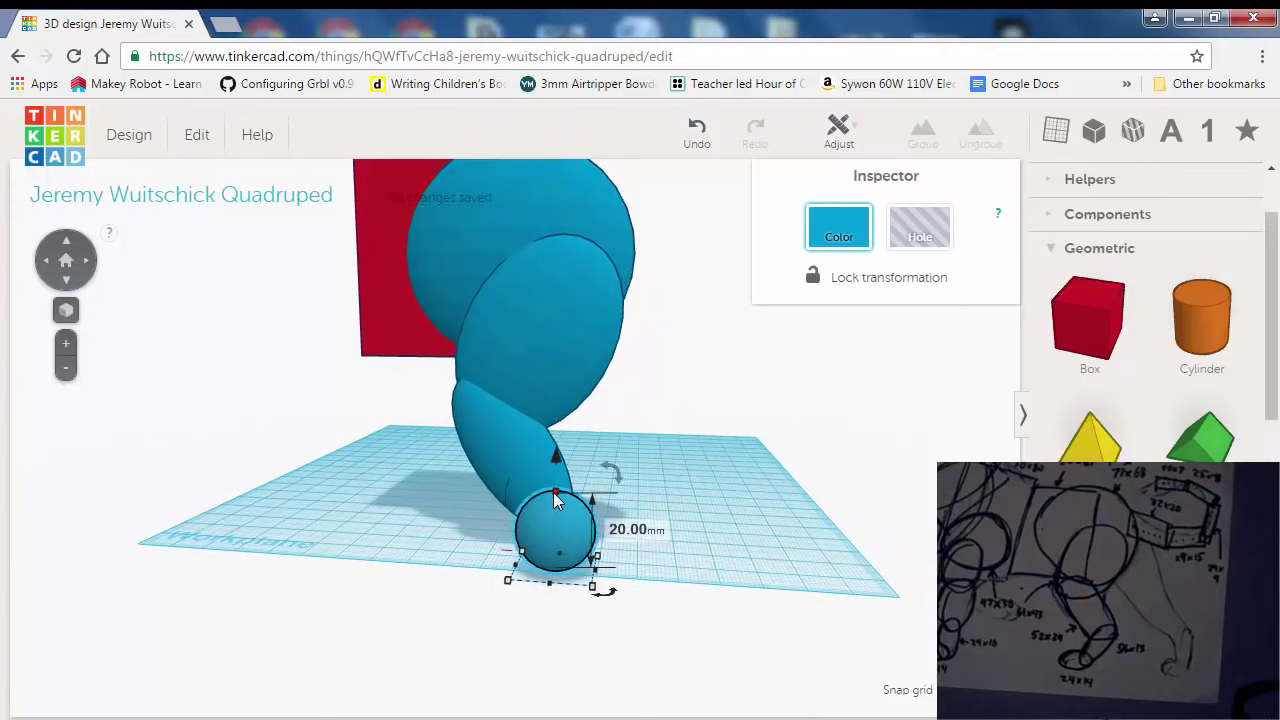
left_click_drag(554, 492, 564, 434)
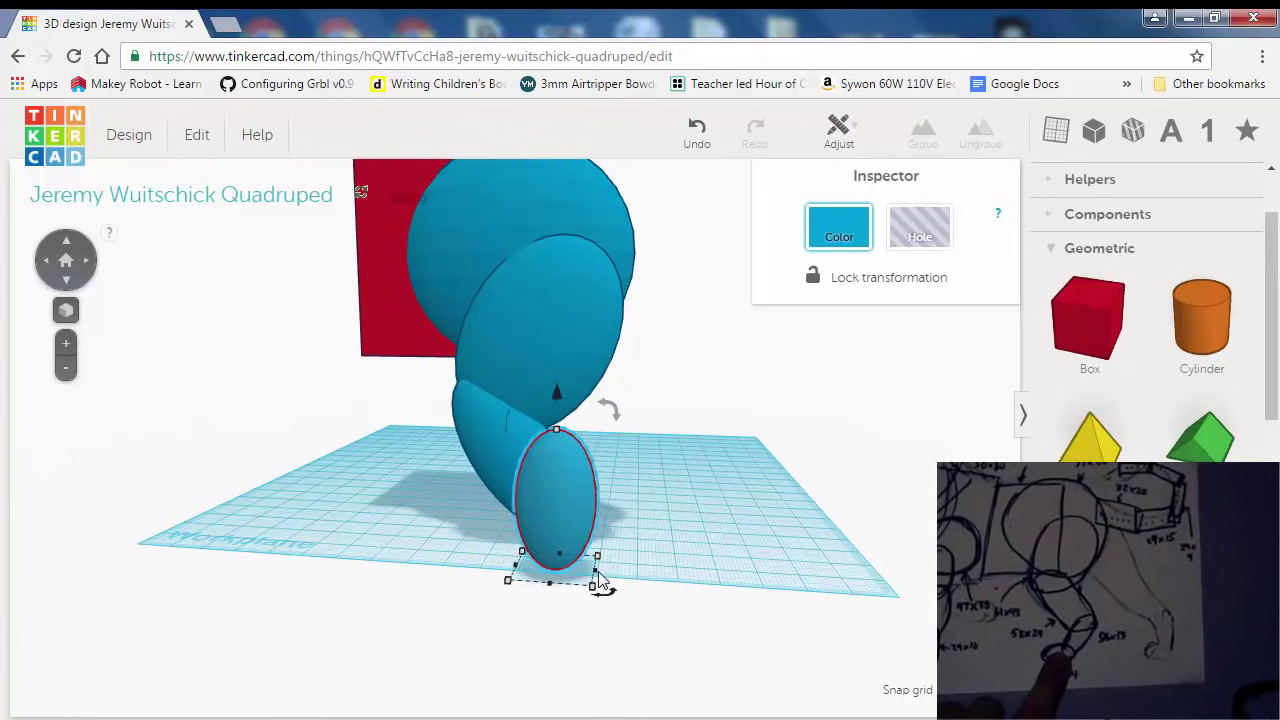
Narrow the new upright ellipsoid along the body's length and reduce its thickness across the body to 18 mm.
left_click_drag(596, 586, 580, 580)
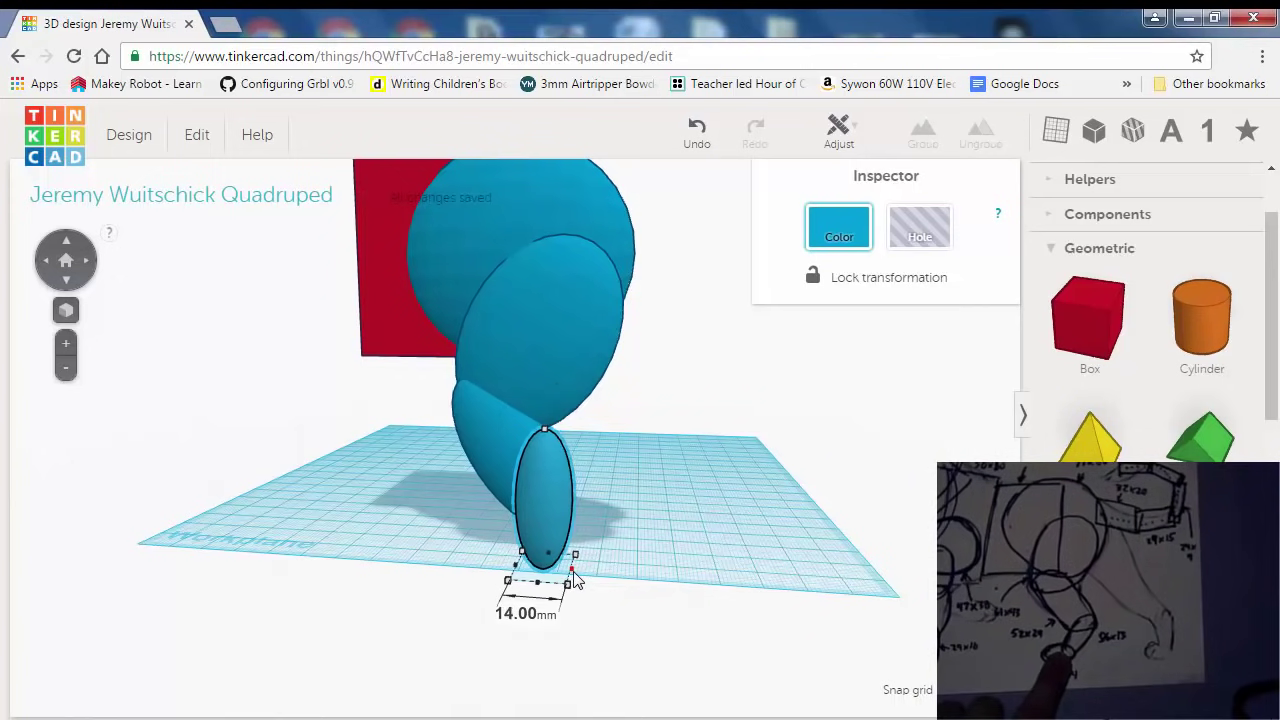
left_click_drag(574, 572, 568, 571)
right_click_drag(569, 571, 338, 536)
left_click_drag(343, 518, 336, 521)
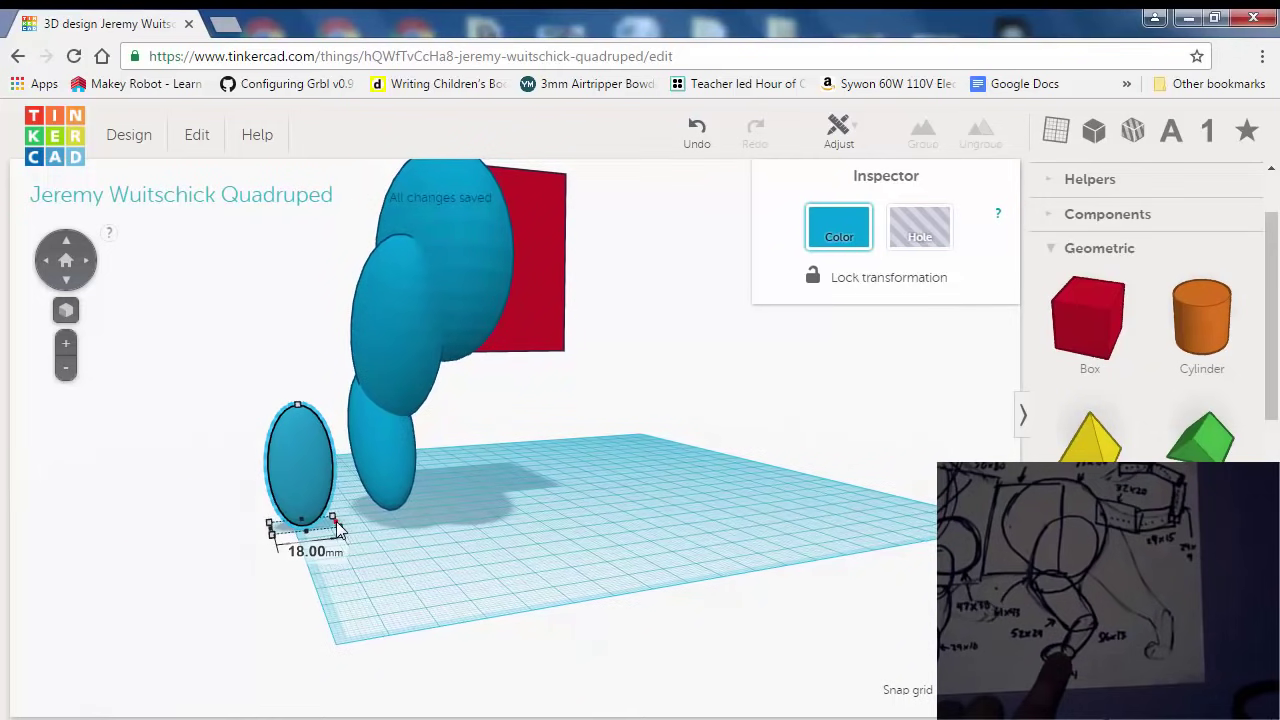
Shift the small ellipsoid sideways across the body toward the lower end of the leg.
right_click_drag(414, 557, 332, 513)
key("Right")
key("Right")
key("Right")
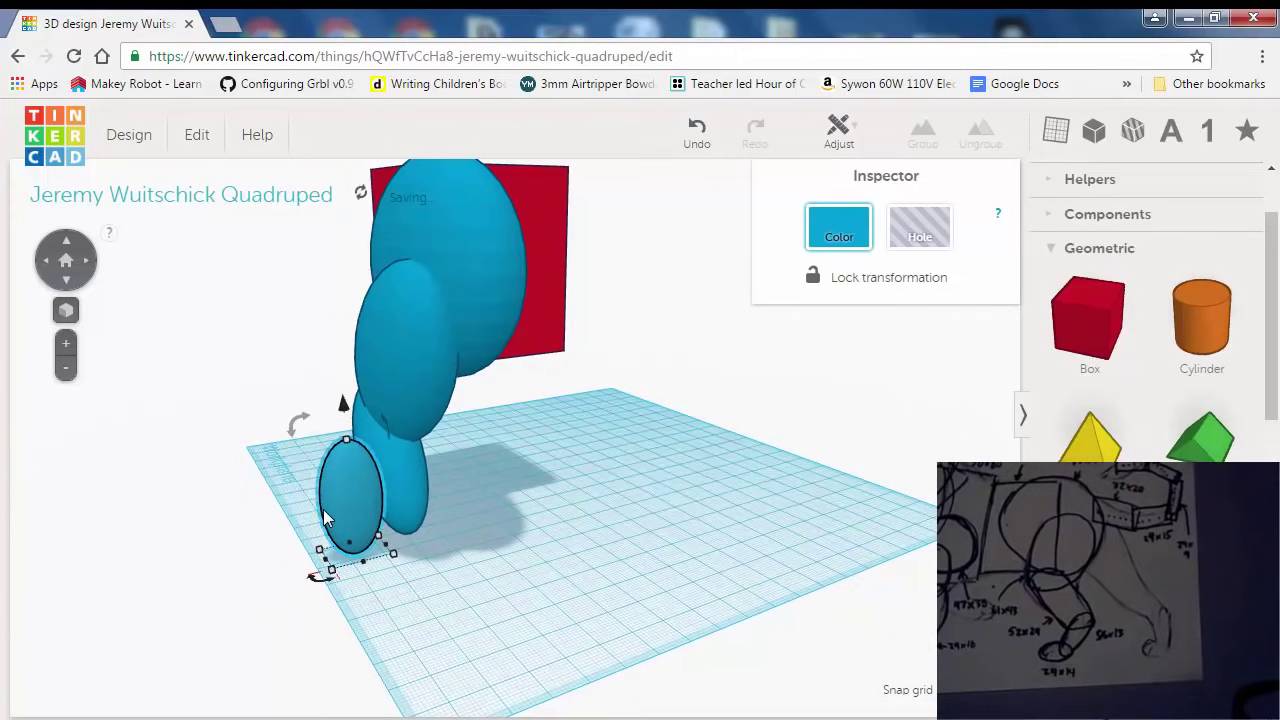
Tilt the small ellipsoid so its lower end points forward, and nudge it forward to meet the end of the lower leg.
right_click_drag(323, 510, 598, 366)
left_click_drag(563, 356, 722, 406)
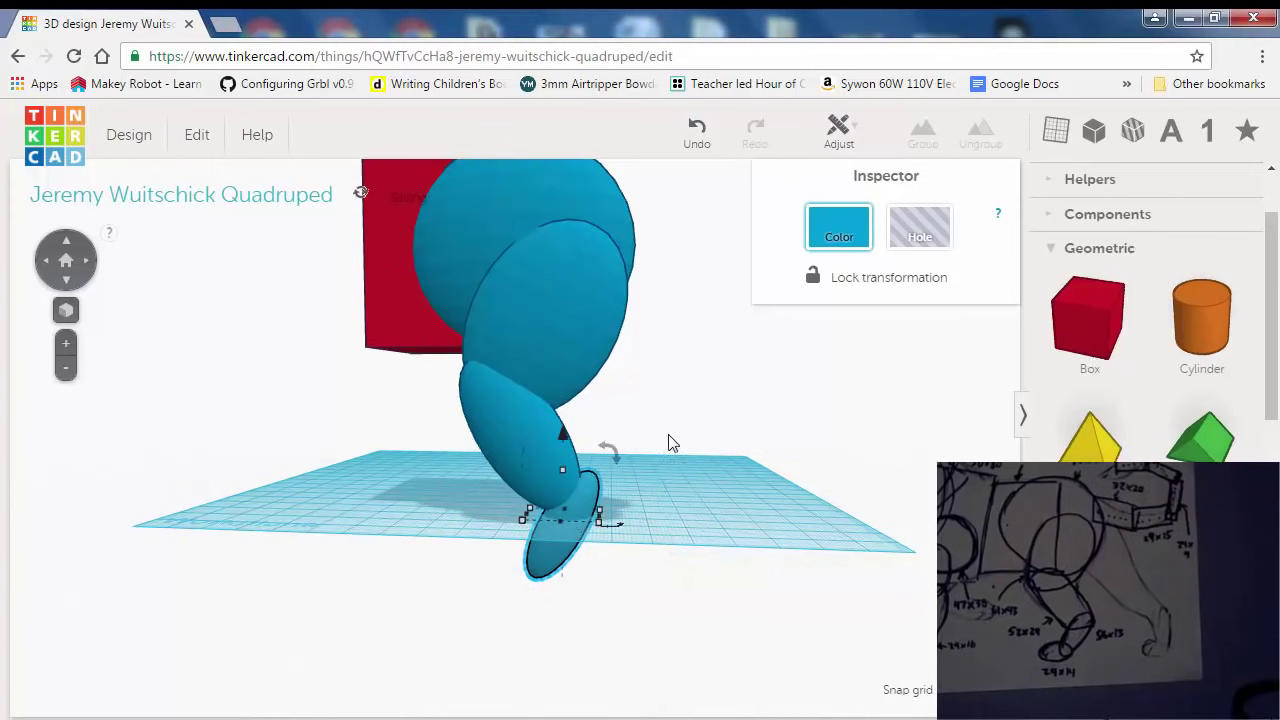
key("Left")
key("Left")
key("Left")
key("Left")
key("Left")
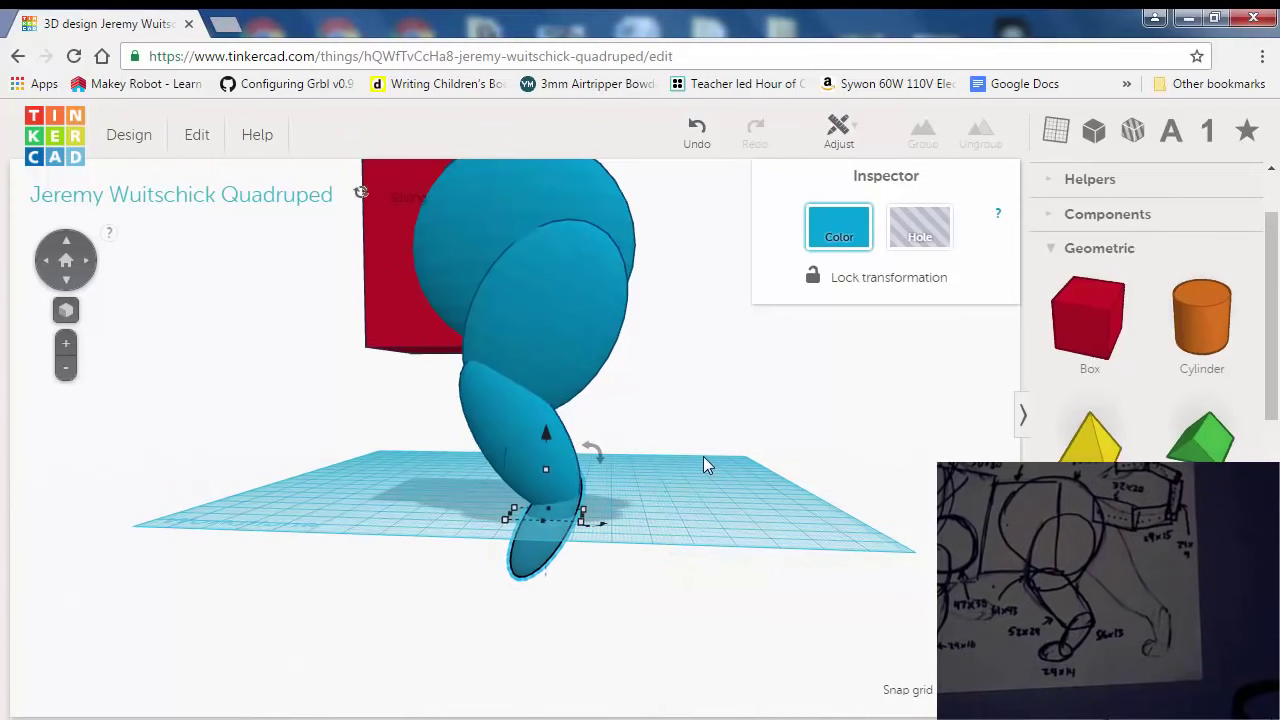
Select the body and all leg parts together and raise them until the lowest leg segment clears the workplane.
right_click_drag(703, 460, 790, 554)
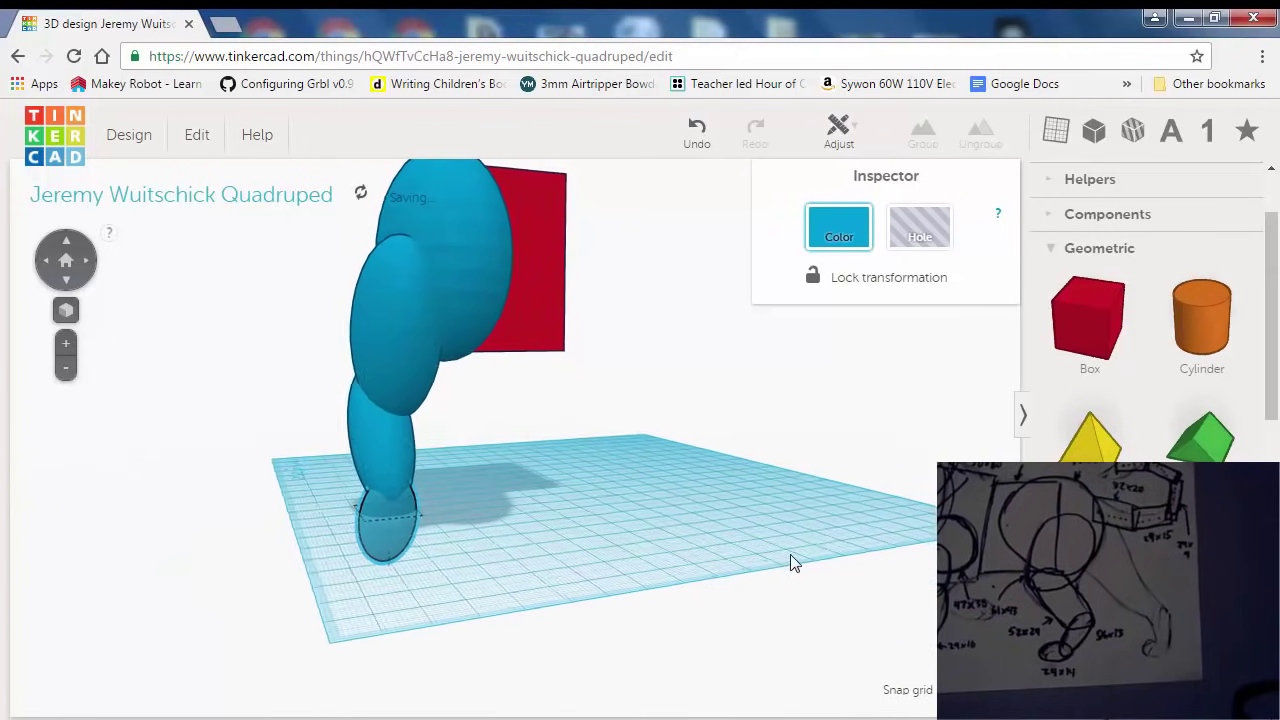
scroll(695, 480, "down", 5)
scroll(693, 478, "up", 1)
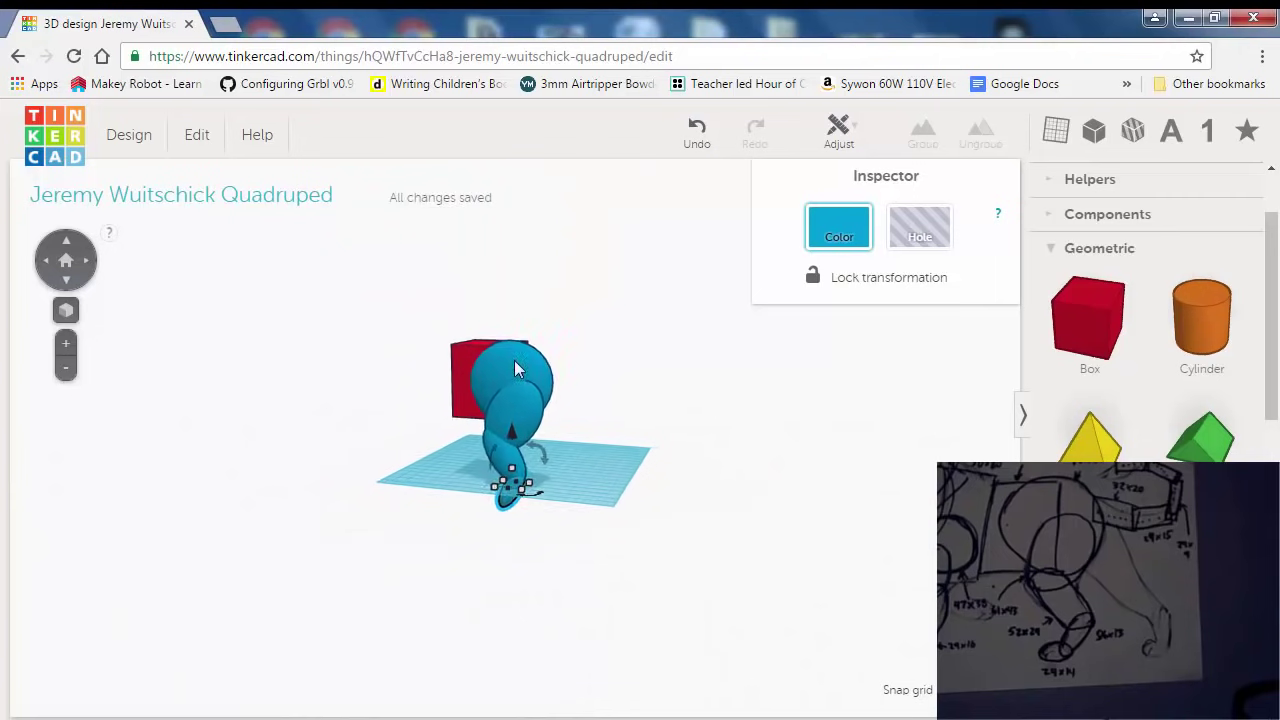
left_click_drag(235, 243, 643, 647)
left_click_drag(505, 298, 503, 262)
Place a sphere on the workplane in front of the lowest leg segment and flatten it into a low ellipsoid for the foot.
left_click(1200, 580)
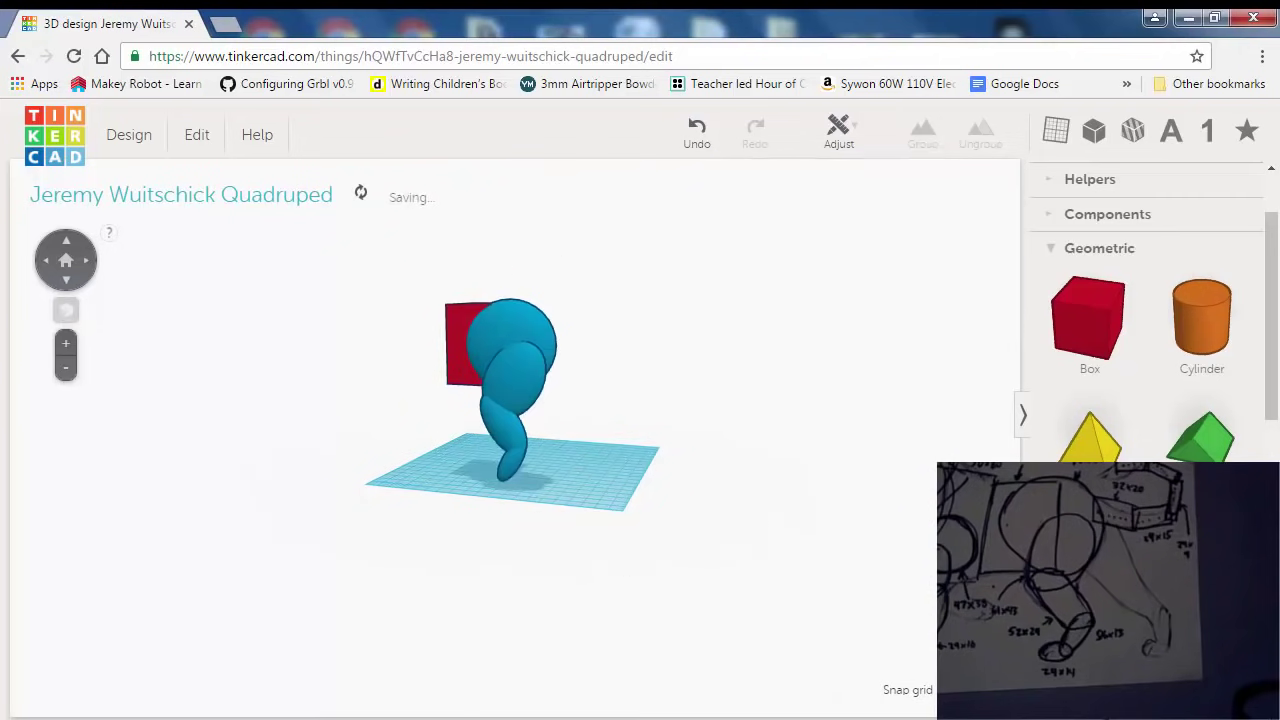
left_click_drag(1200, 580, 469, 486)
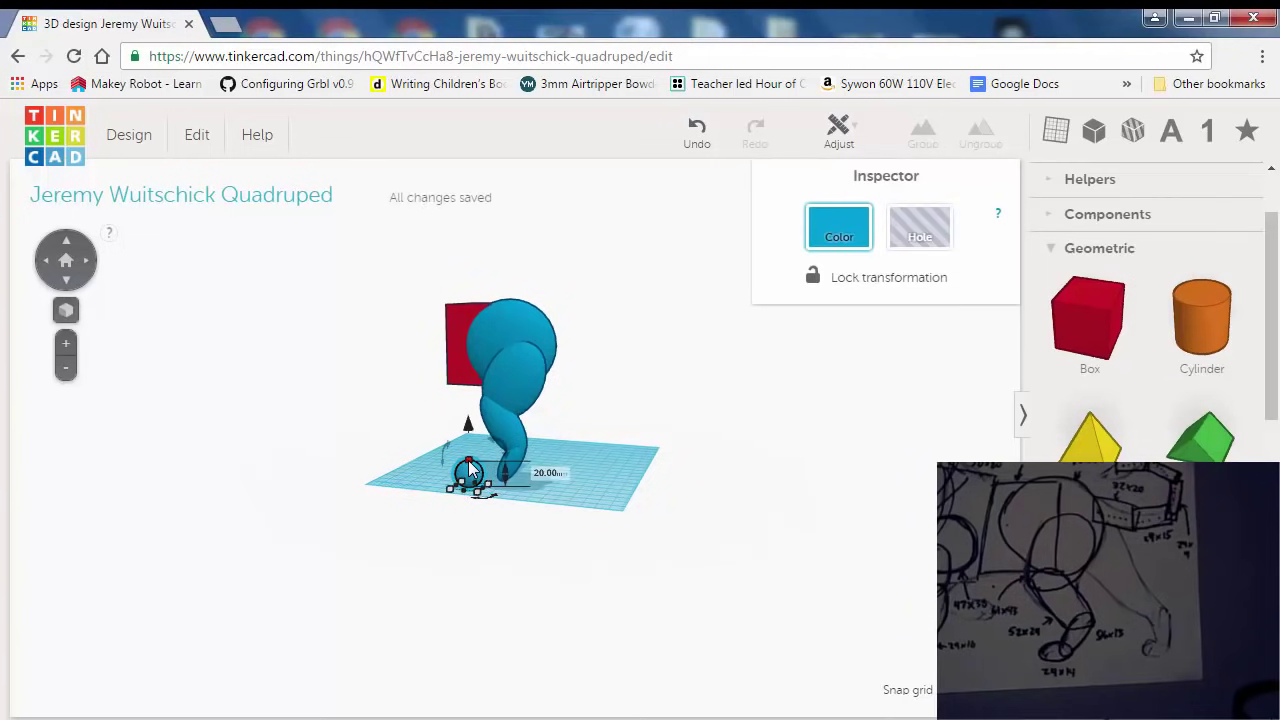
left_click_drag(469, 465, 472, 472)
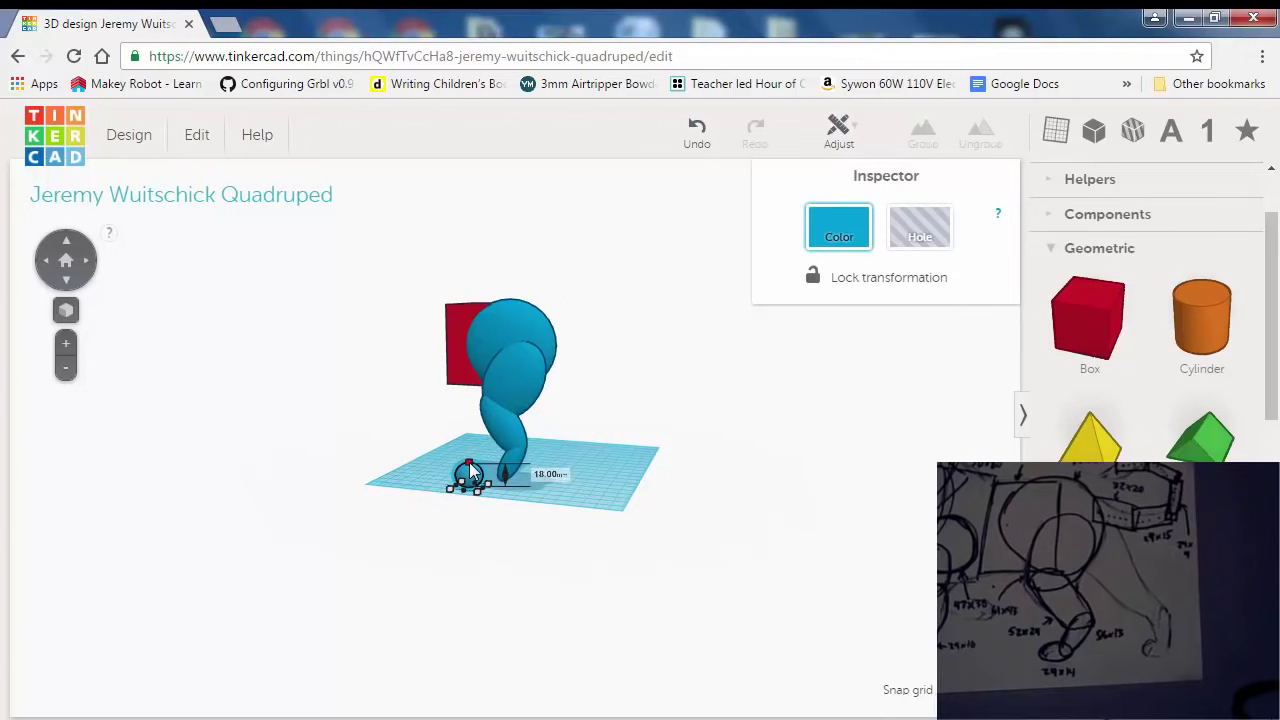
left_click_drag(470, 470, 475, 470)
scroll(492, 486, "up", 1)
scroll(492, 485, "up", 5)
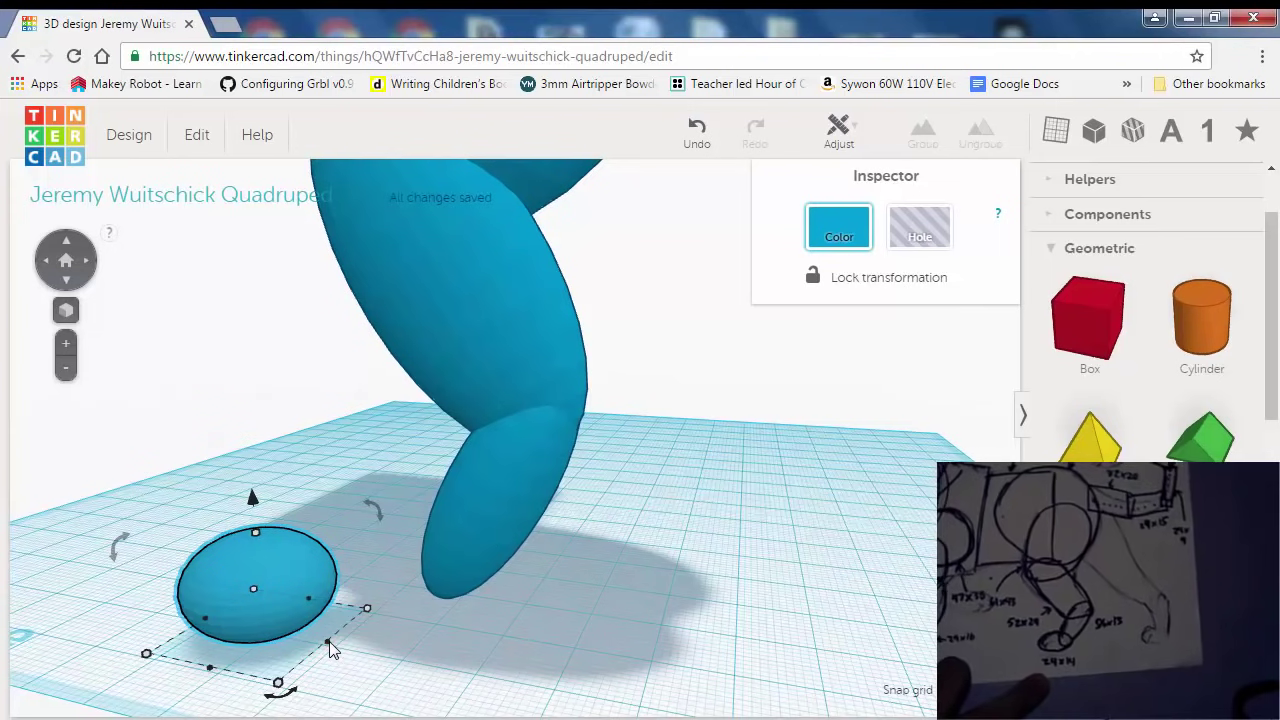
Adjust the length and width of the foot ellipsoid to suit the lowest leg segment.
left_click_drag(328, 641, 351, 657)
scroll(594, 646, "down", 5)
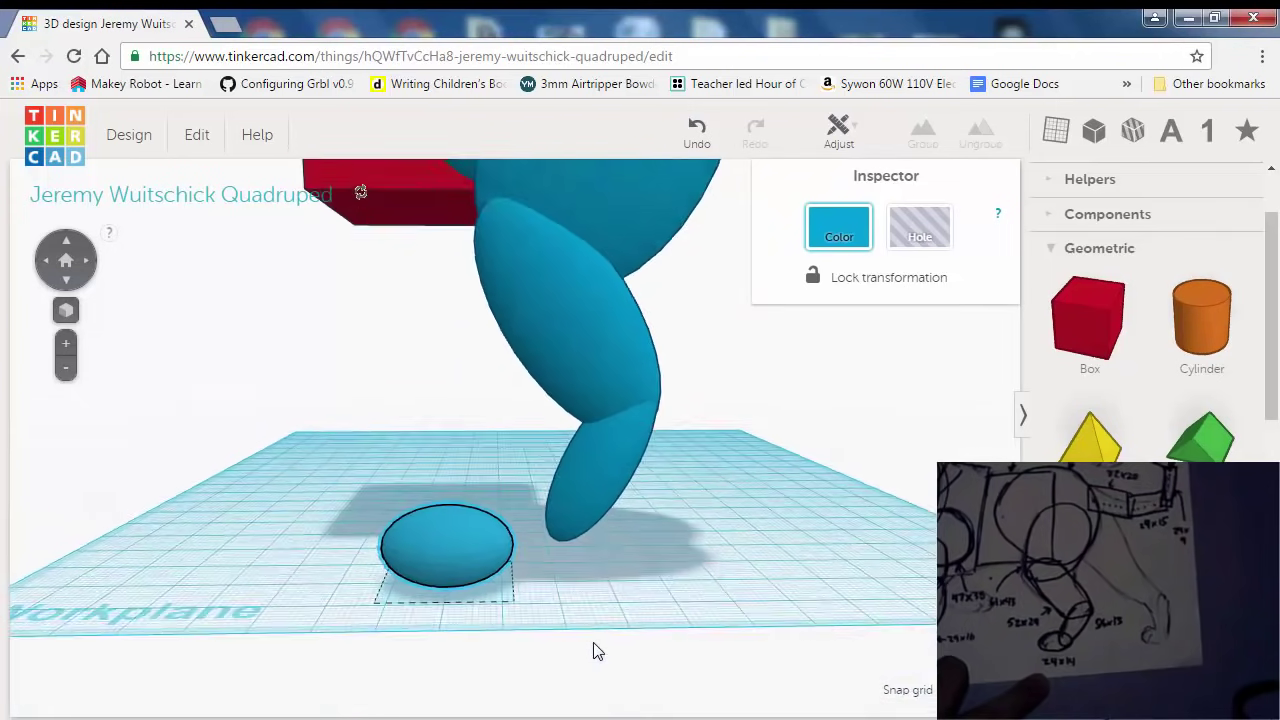
right_click_drag(527, 676, 403, 540)
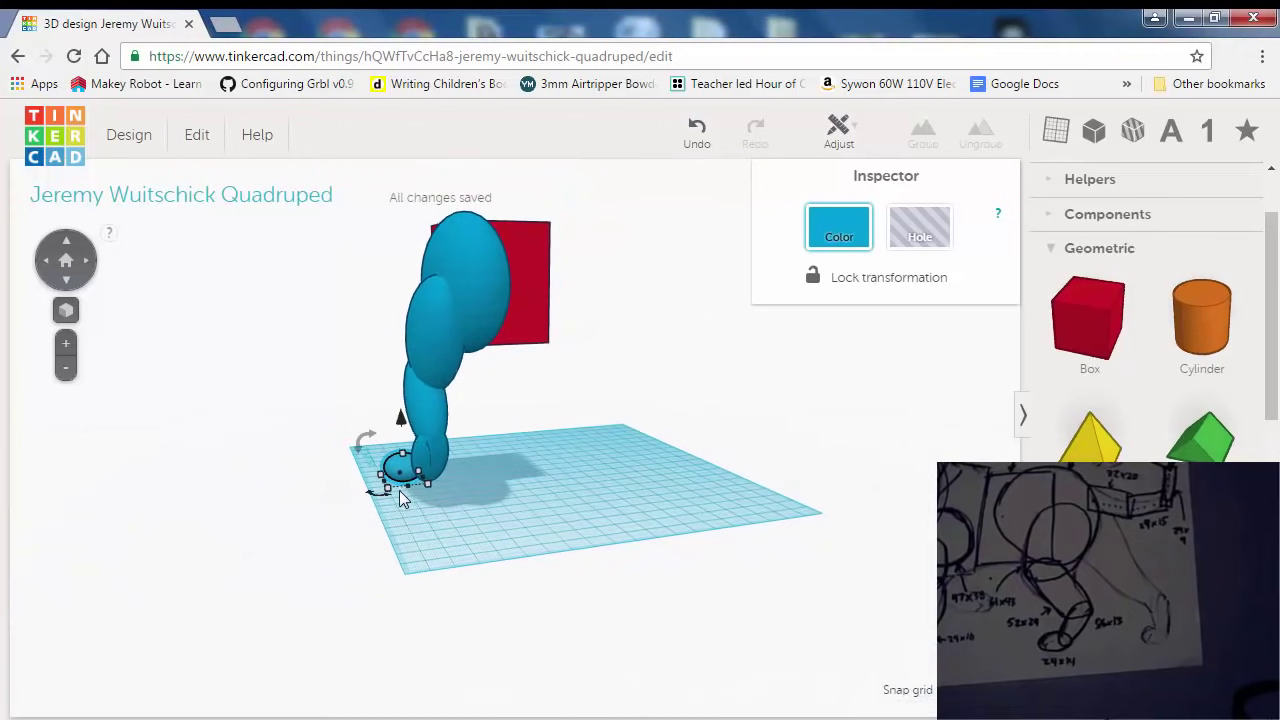
mouse_move(384, 481)
left_click_drag(390, 482, 391, 485)
left_click(432, 464)
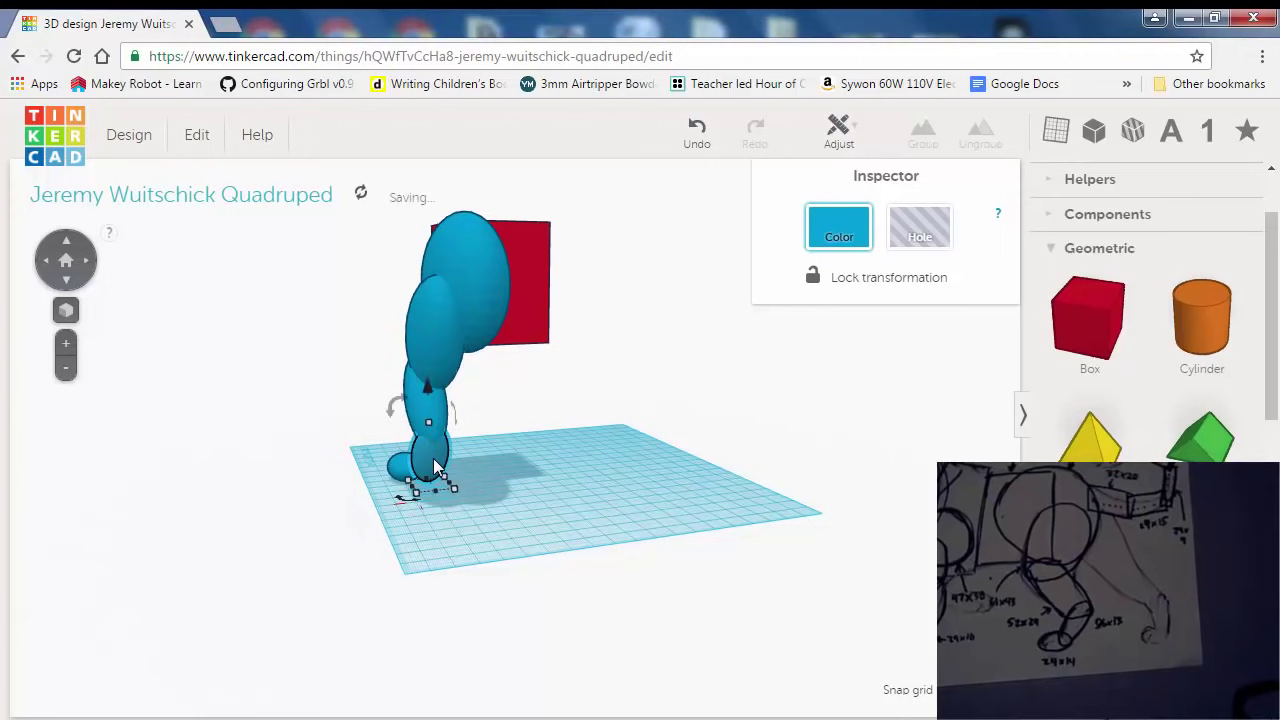
left_click(398, 474)
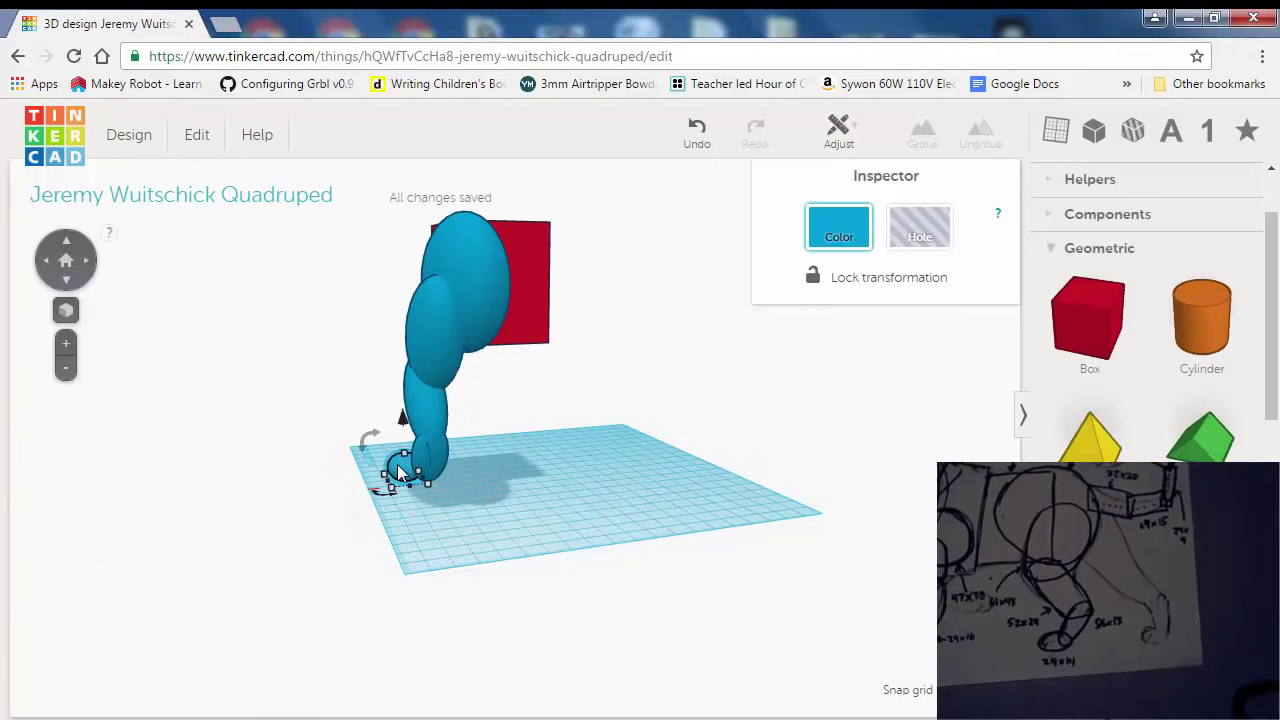
left_click_drag(390, 481, 384, 480)
right_click_drag(531, 565, 660, 551)
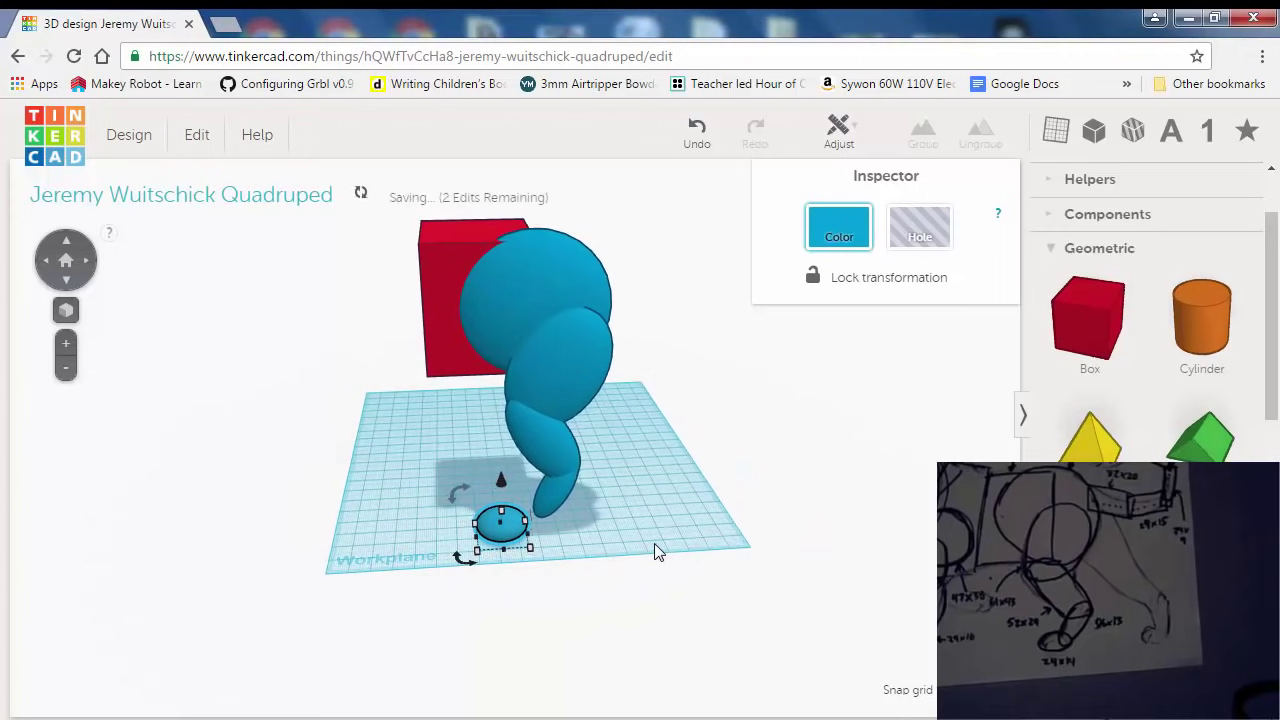
Nudge the foot ellipsoid back toward the leg and across until it overlaps the lower end of the lowest leg segment.
key("Right")
key("Right")
key("Right")
key("Right")
key("Right")
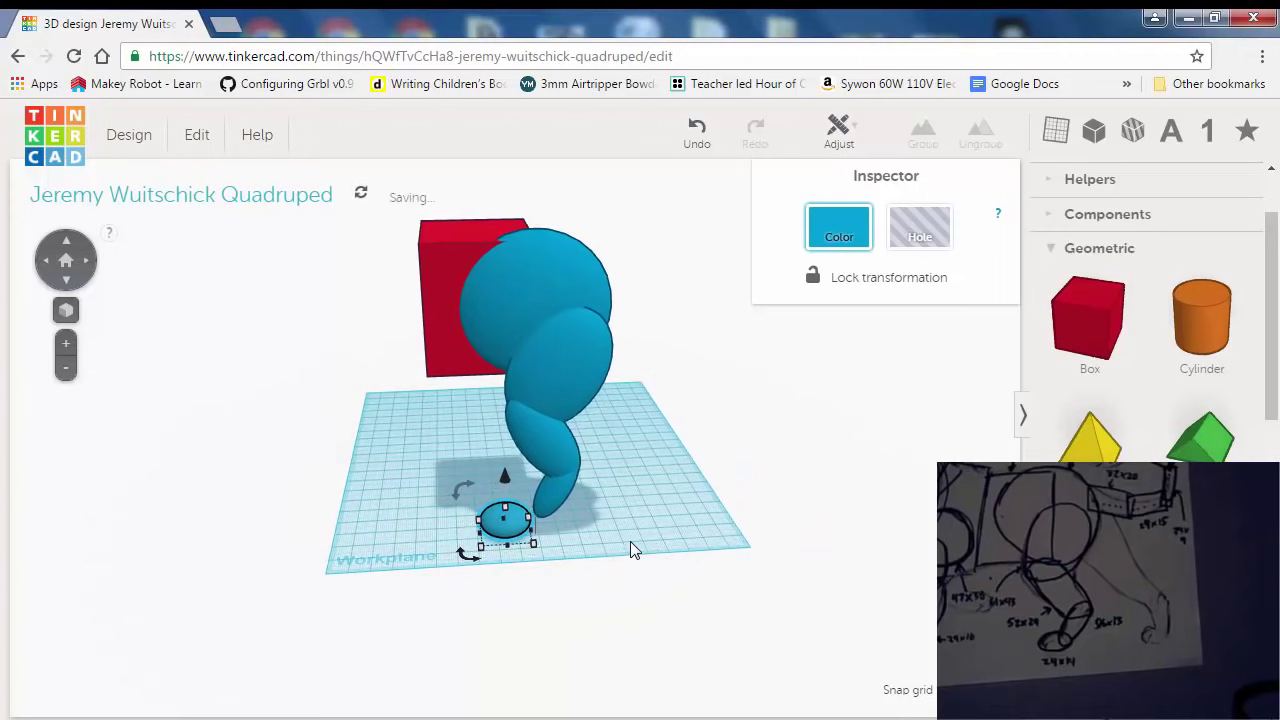
key("Right")
key("Up")
key("Up")
key("Up")
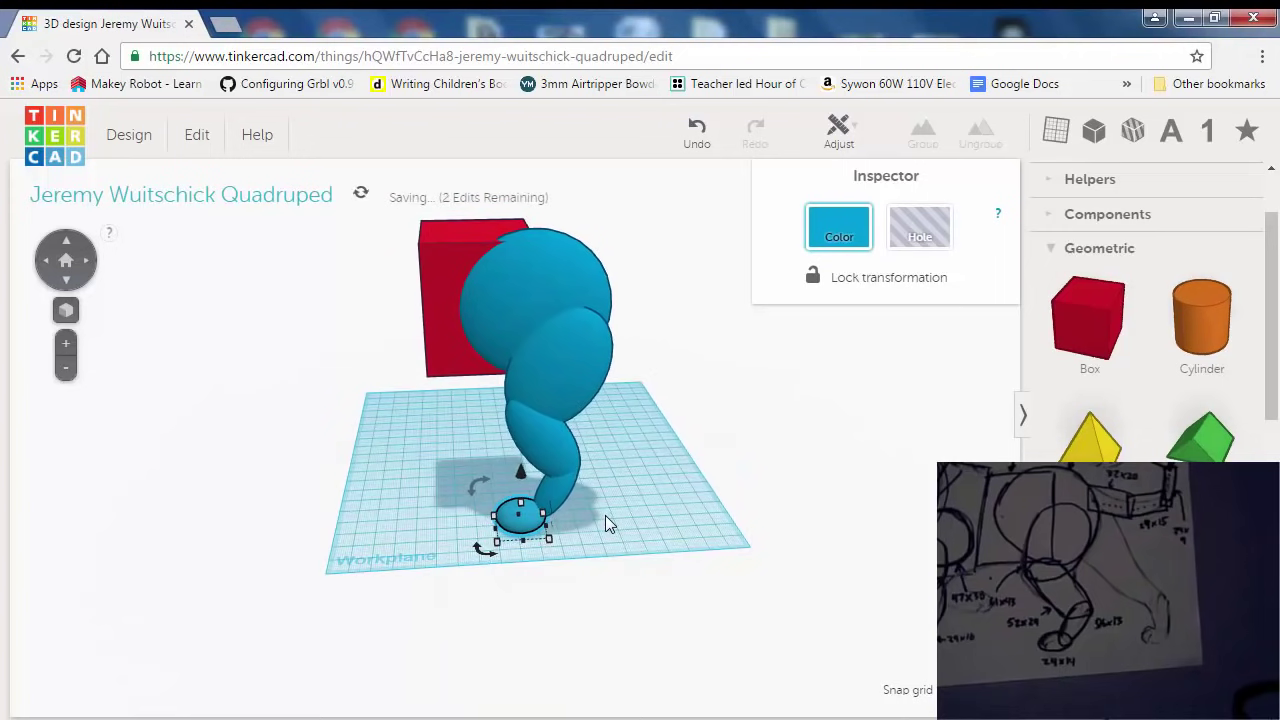
key("Right")
right_click_drag(583, 518, 364, 488)
left_click(560, 510)
right_click_drag(560, 510, 797, 515)
Try to rotate the body box from the side view.
left_click(455, 250)
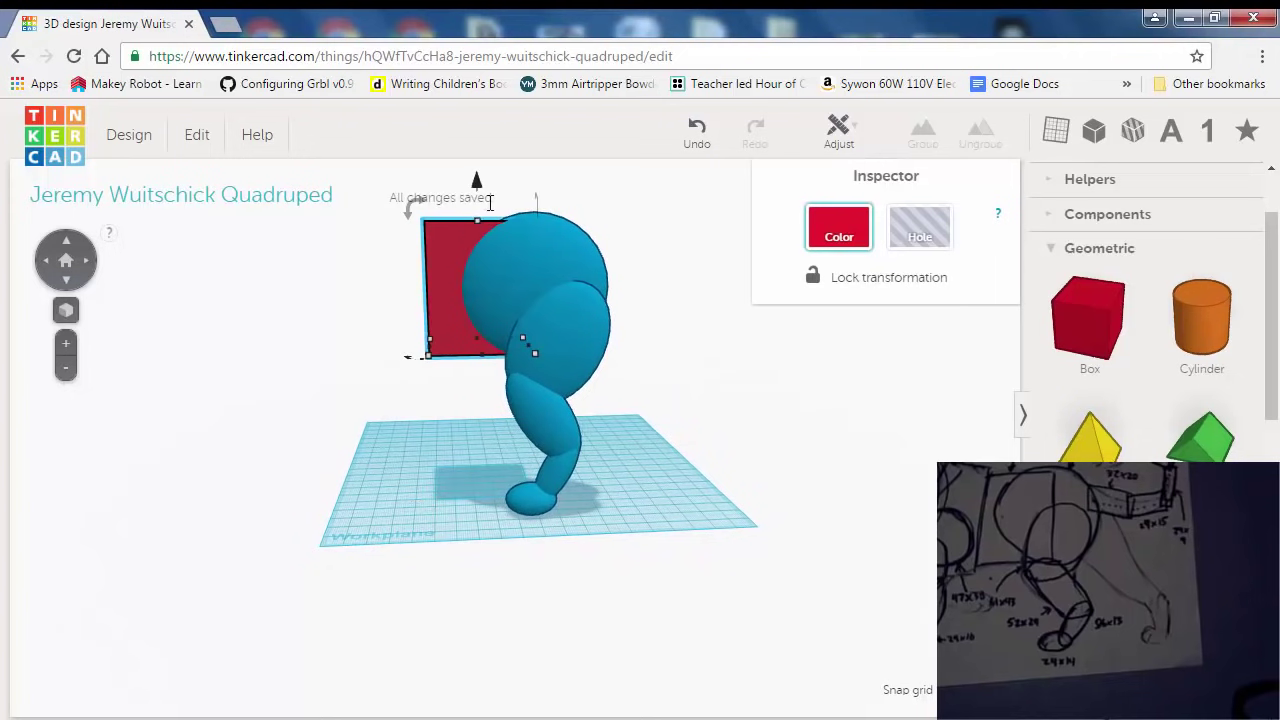
double_click(420, 198)
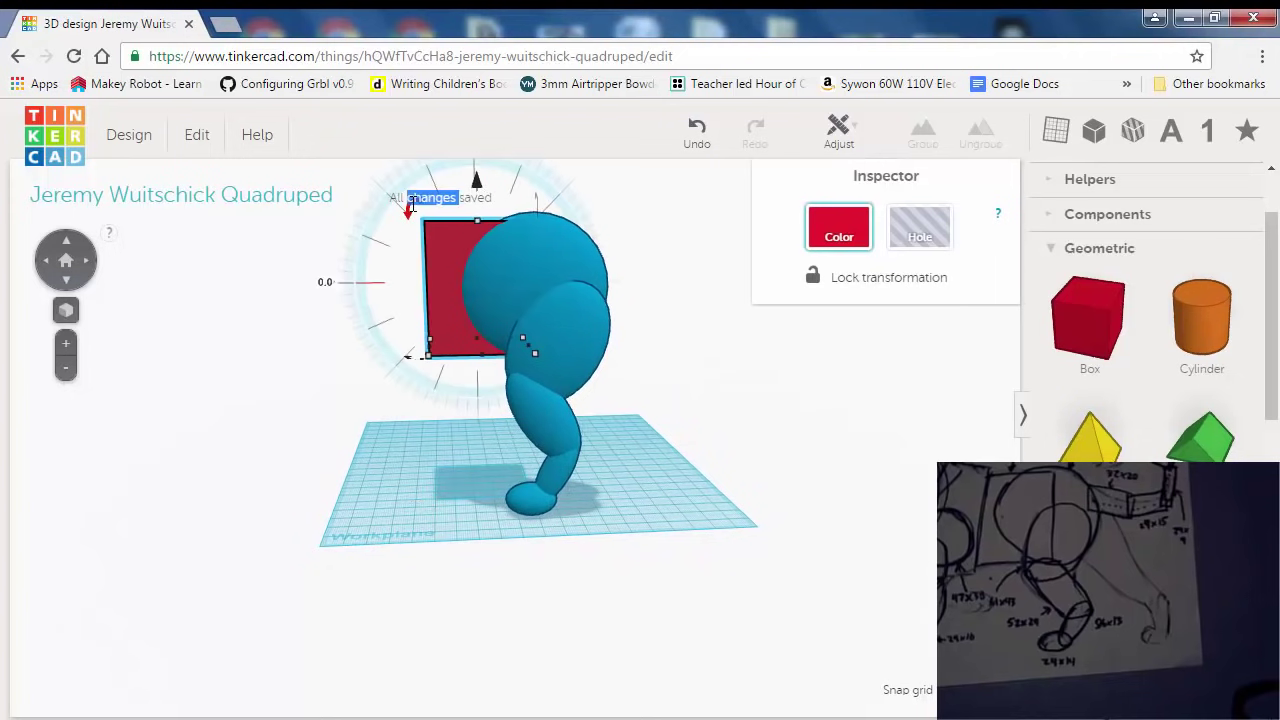
left_click(243, 314)
left_click(456, 272)
triple_click(338, 186)
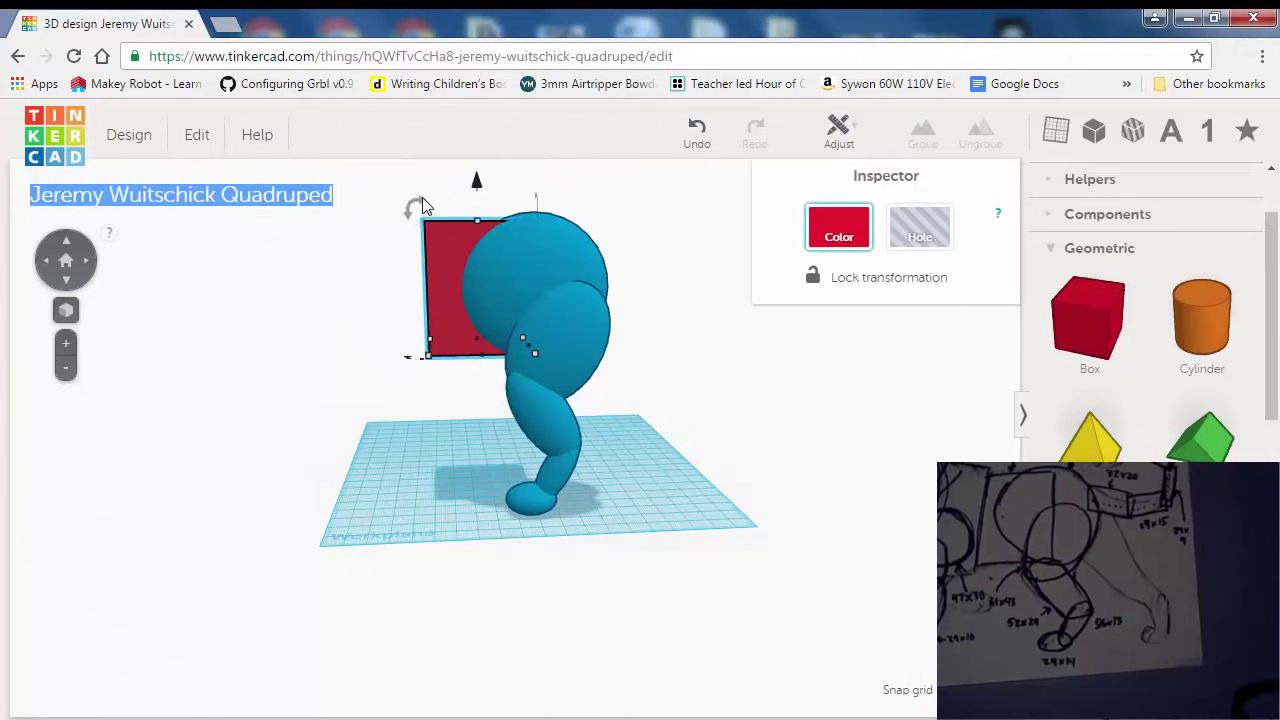
scroll(437, 197, "down", 3)
left_click_drag(446, 291, 392, 240)
Nudge the large thigh ellipsoid slightly outward from the side of the body box.
right_click_drag(666, 480, 494, 370)
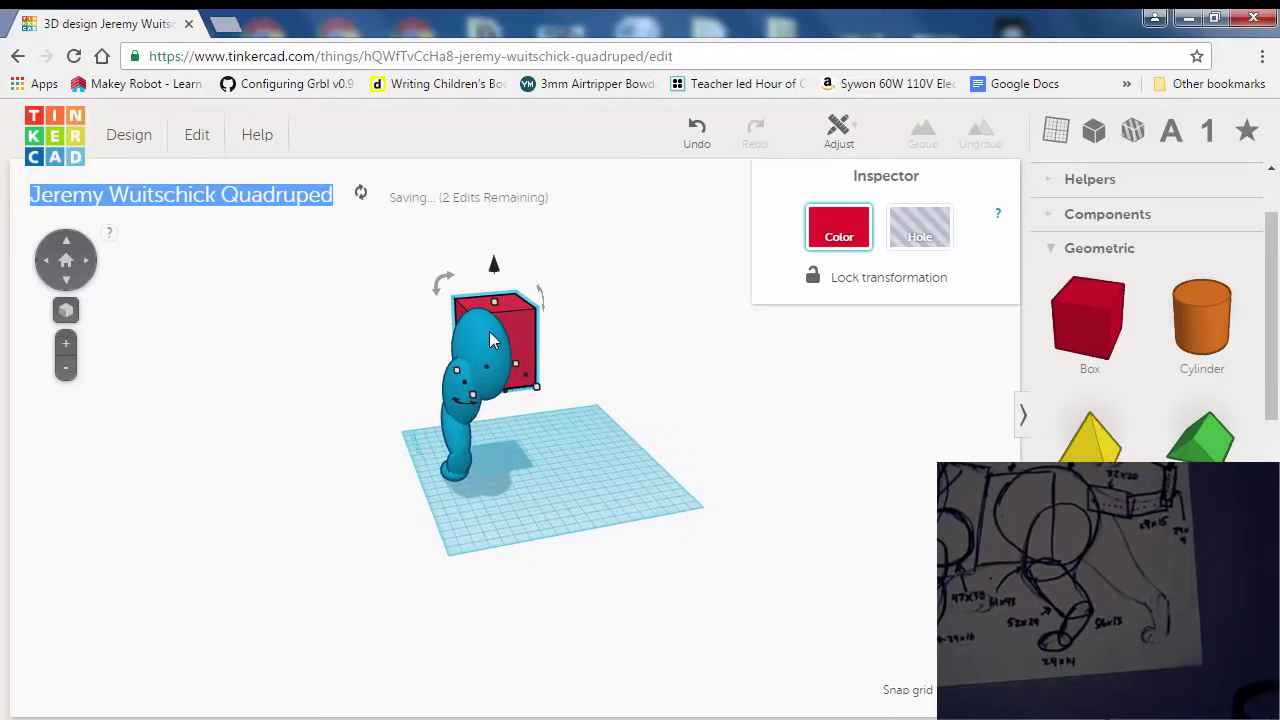
left_click(490, 340)
key("Left")
key("Left")
key("Left")
key("Left")
key("Left")
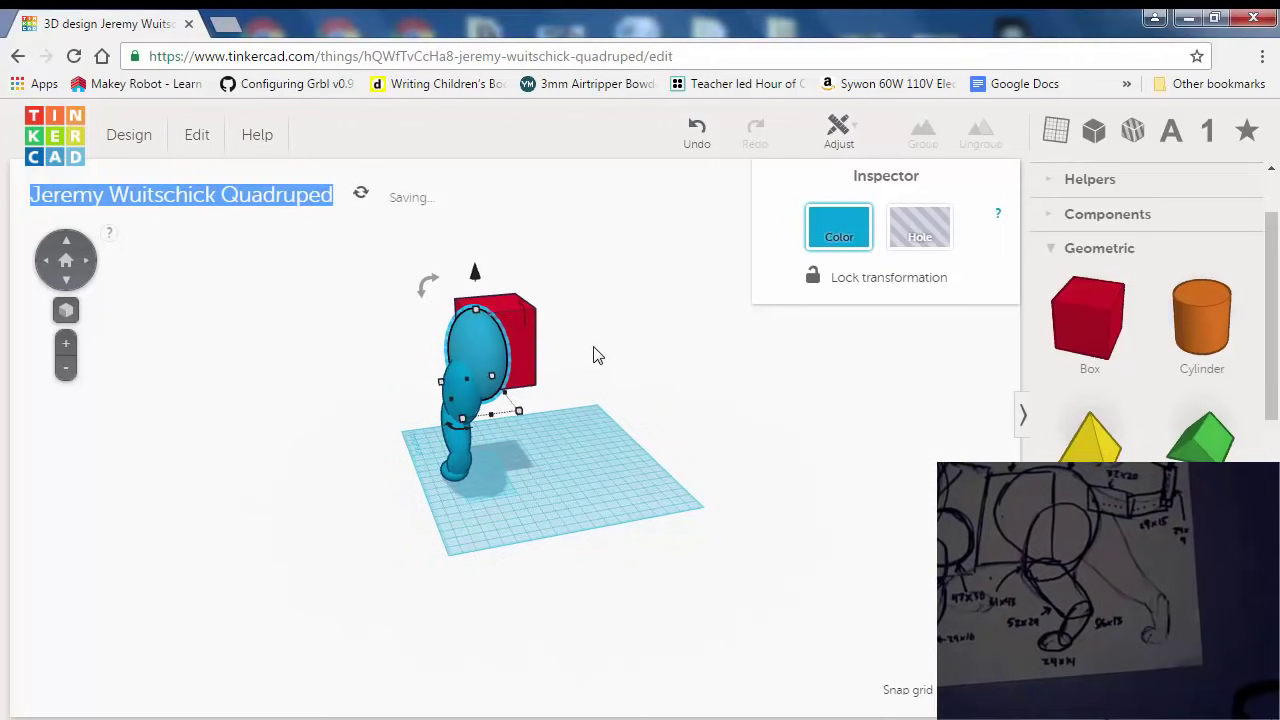
Group the body box with all leg parts, and ungroup them again.
left_click_drag(341, 261, 590, 502)
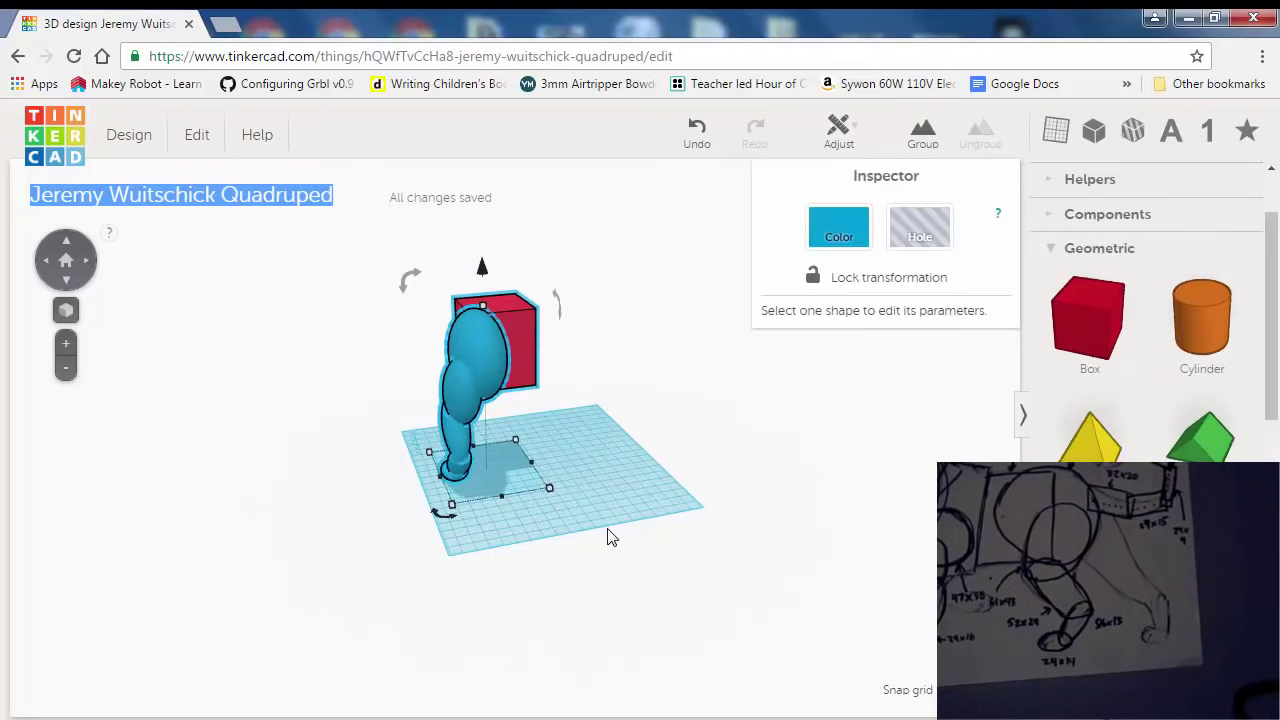
left_click(924, 136)
left_click(633, 471)
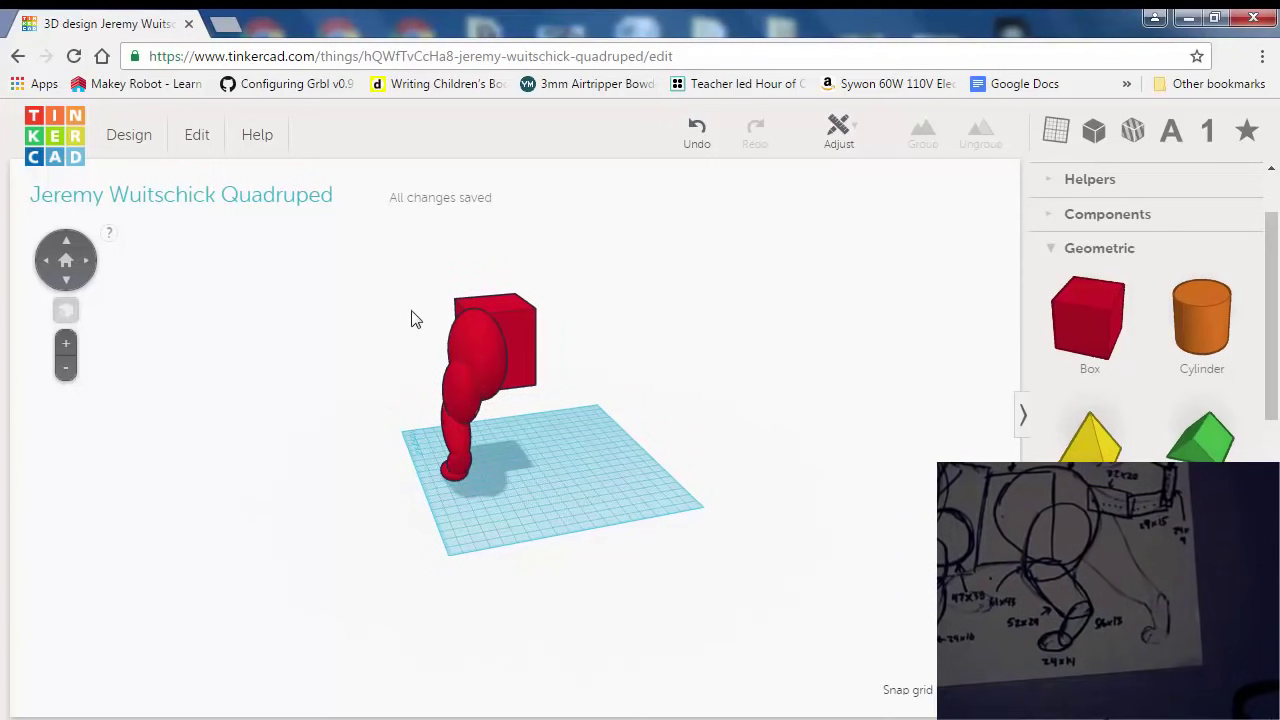
left_click_drag(314, 274, 682, 622)
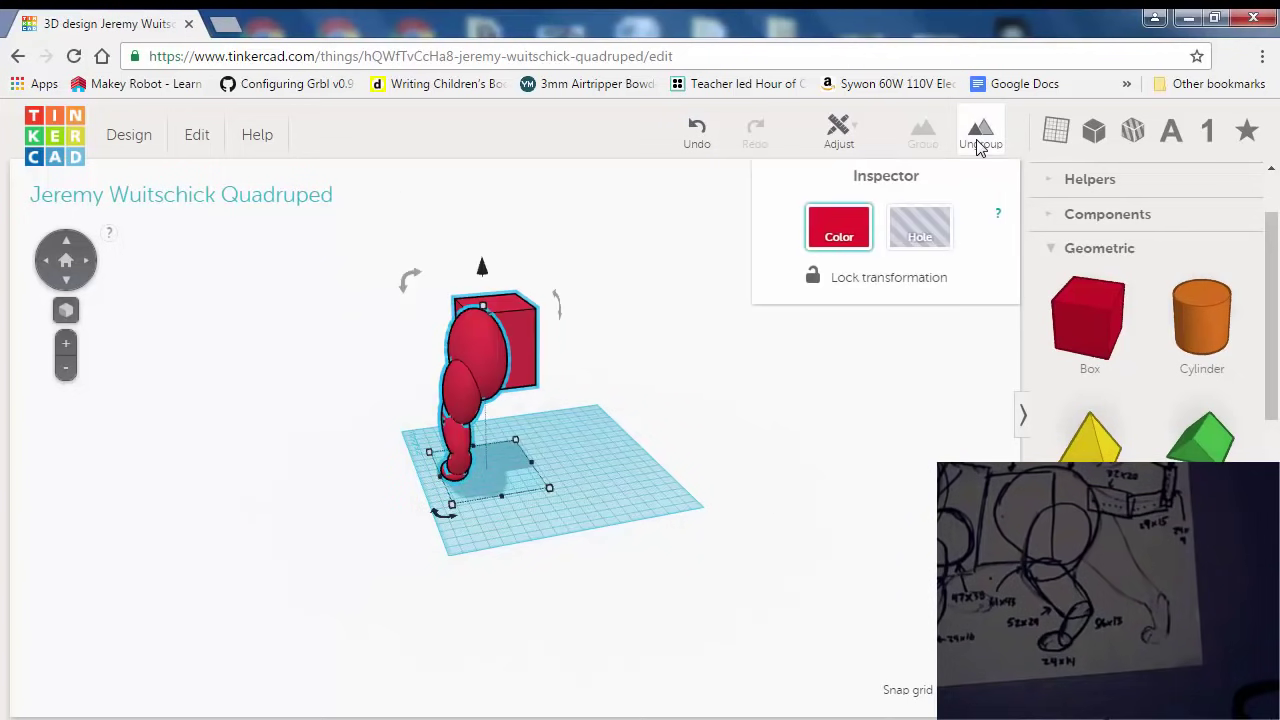
left_click(980, 146)
left_click(570, 483)
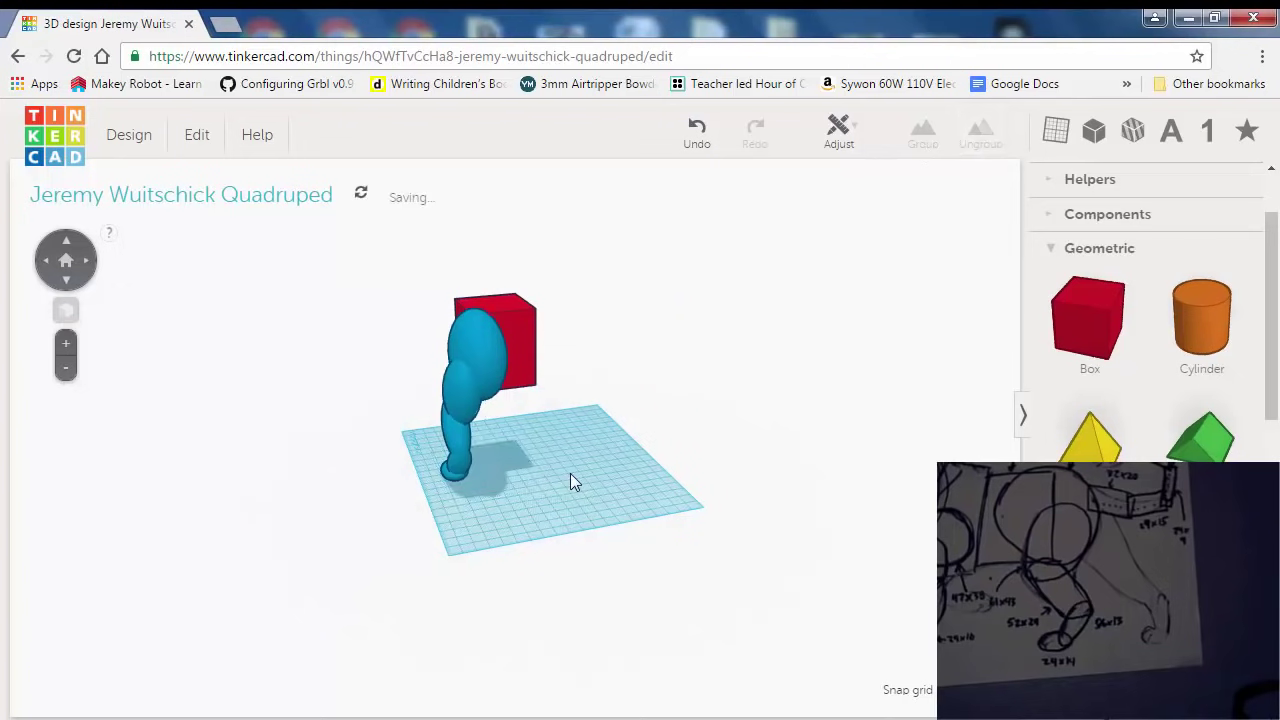
Lock the transformation of the body box and of the large thigh ellipsoid.
left_click(521, 324)
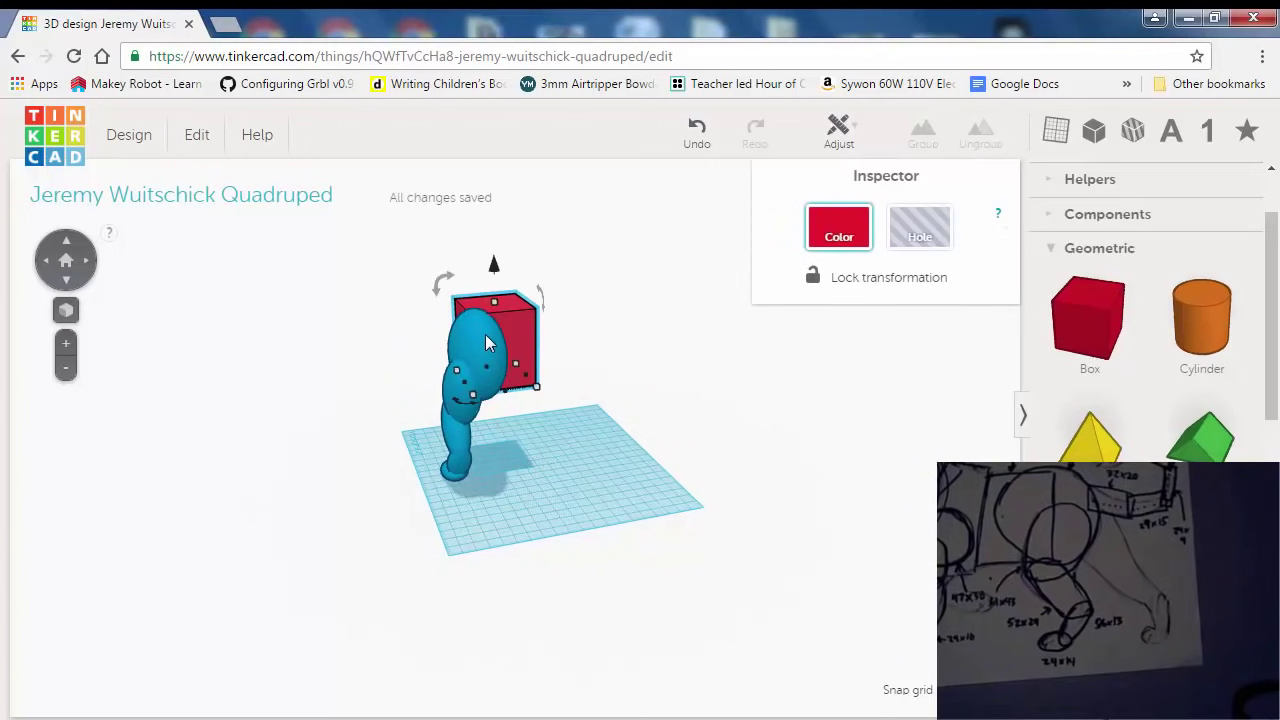
left_click(866, 287)
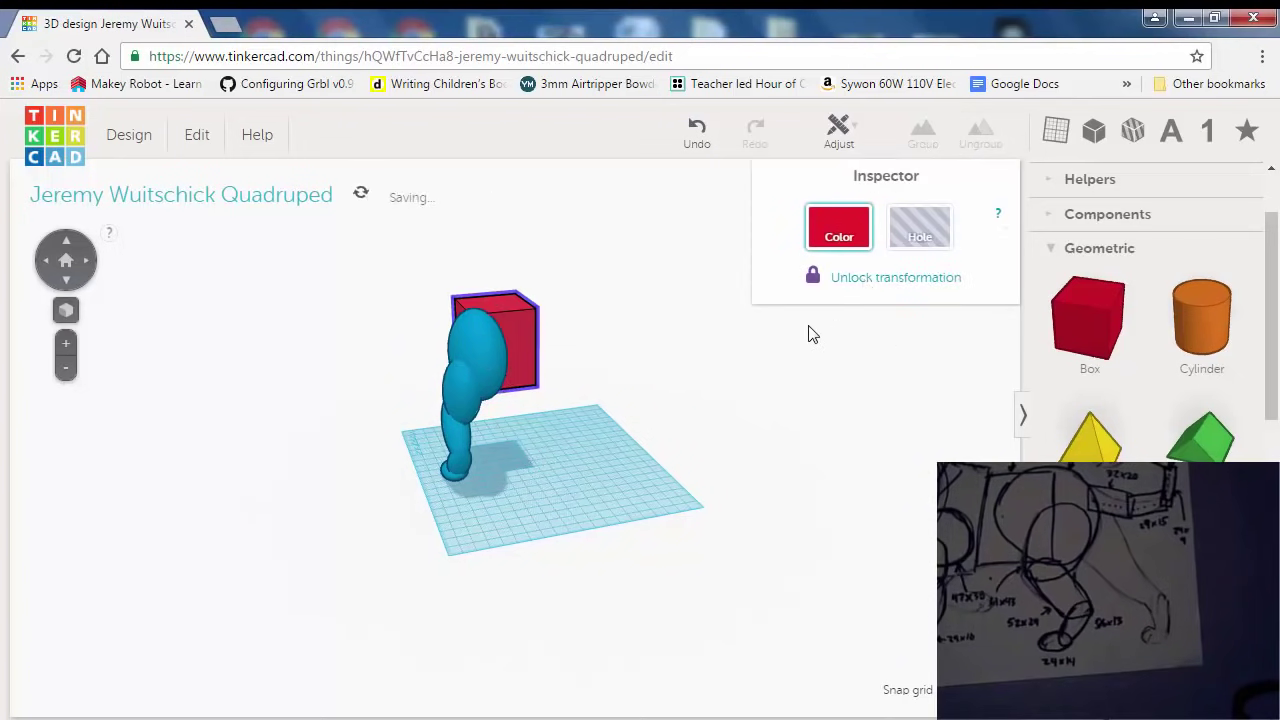
left_click(483, 355)
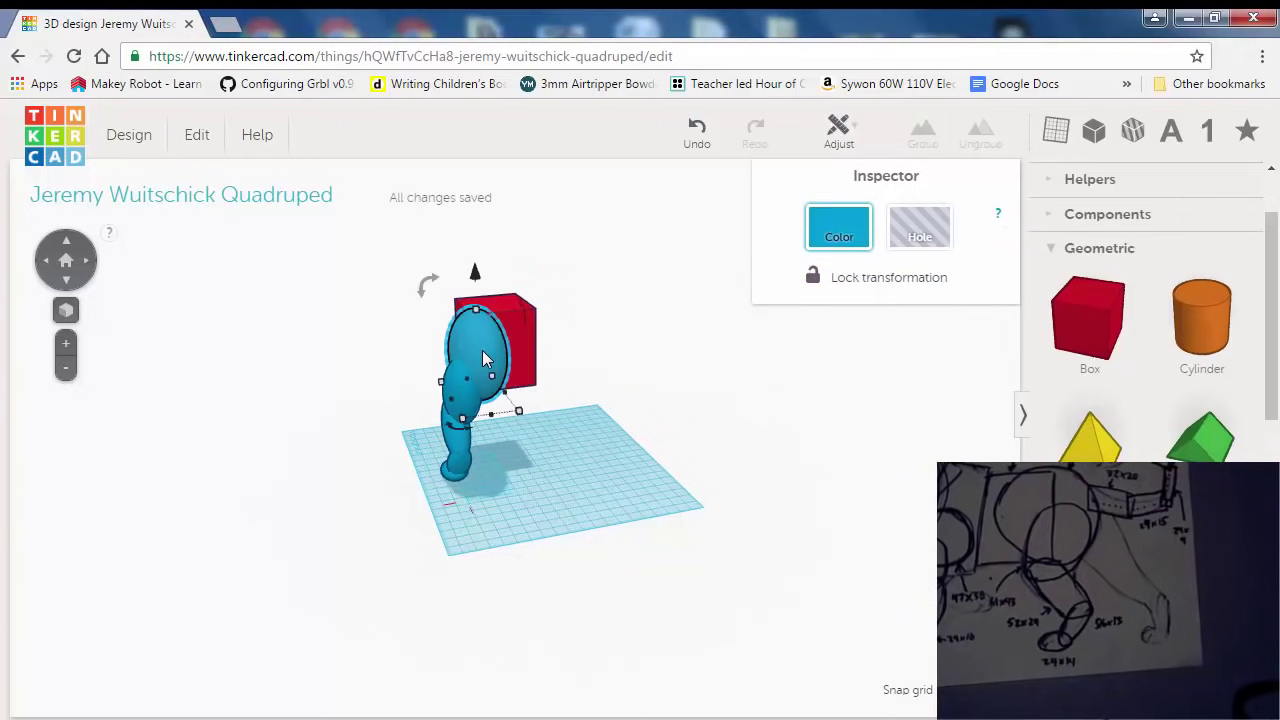
left_click(853, 282)
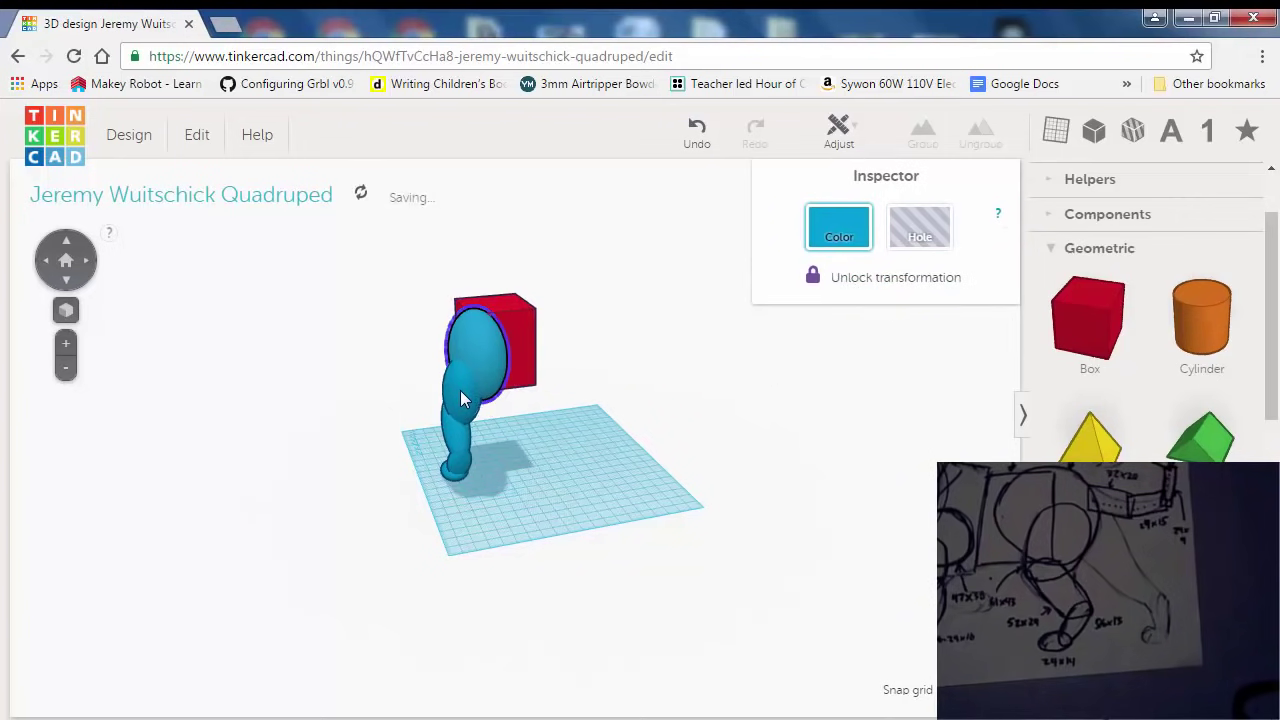
Unlock the transformation of the thigh ellipsoid and the body box, and clear the selection.
left_click(894, 277)
left_click(889, 287)
left_click(631, 406)
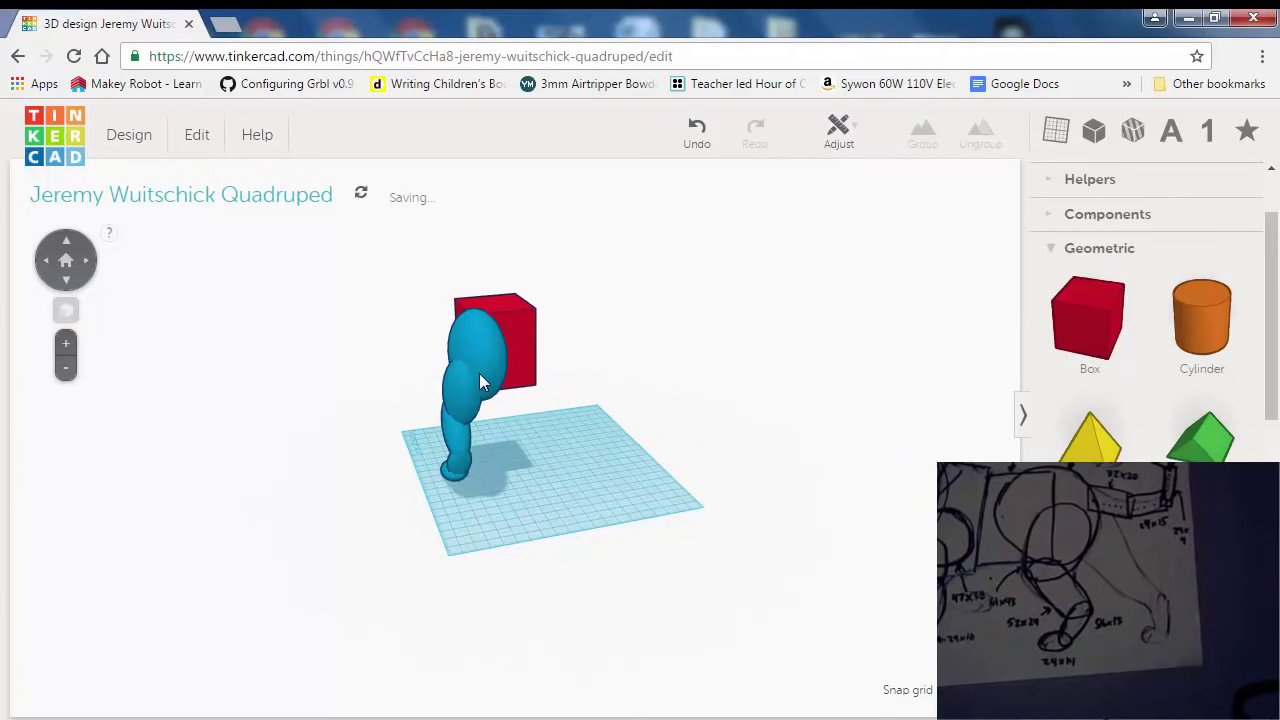
left_click(479, 373)
left_click(894, 277)
key("ctrl+l")
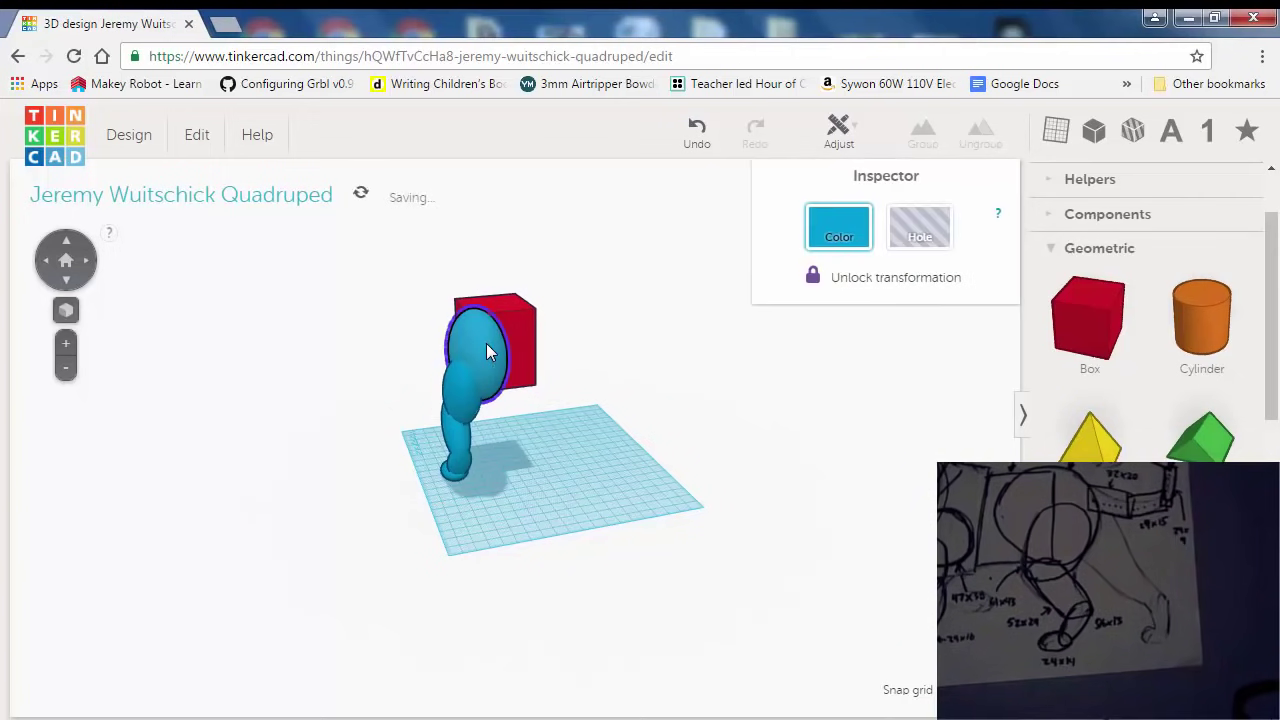
left_click(878, 280)
left_click(516, 313)
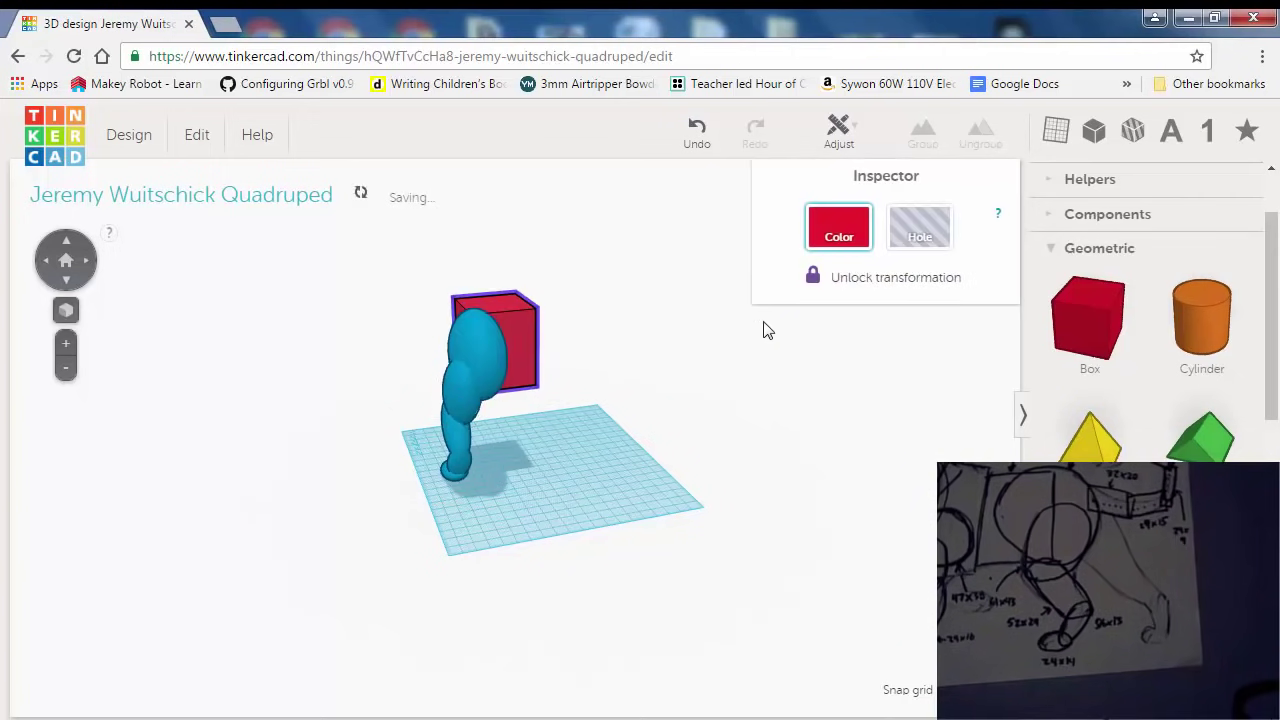
left_click(884, 280)
left_click(749, 391)
left_click(478, 333)
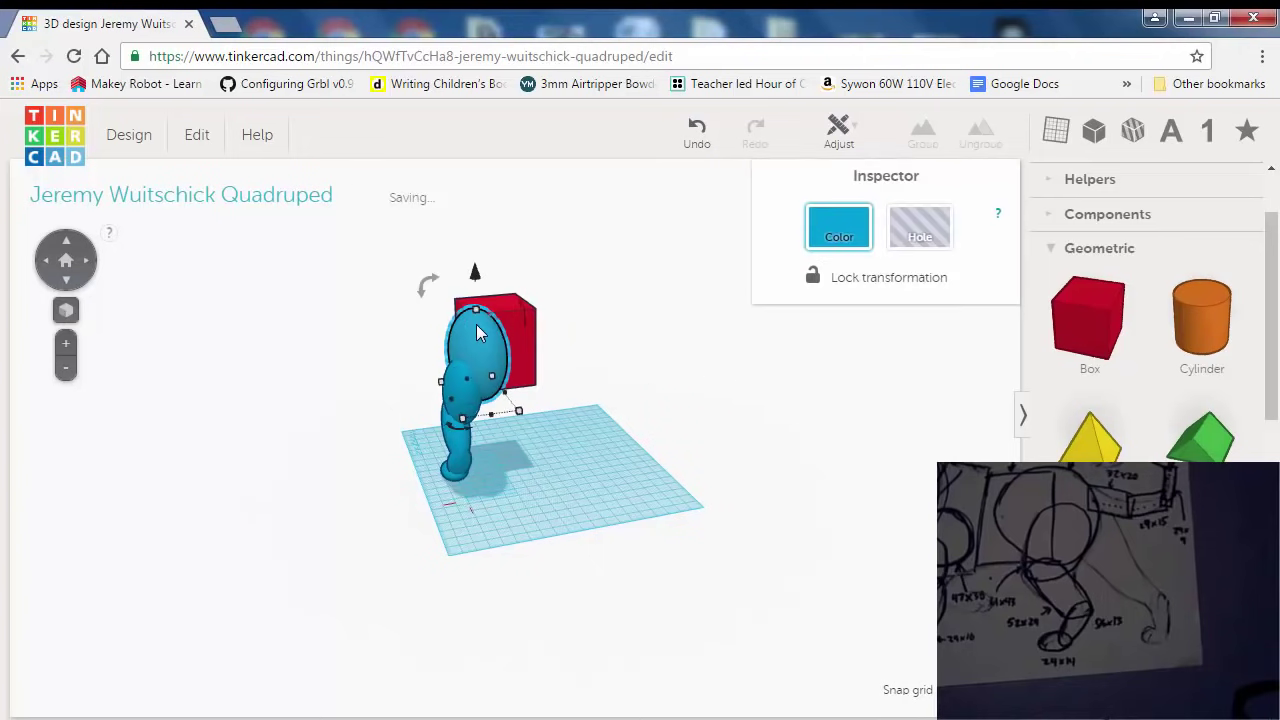
left_click_drag(343, 231, 775, 535)
left_click(754, 516)
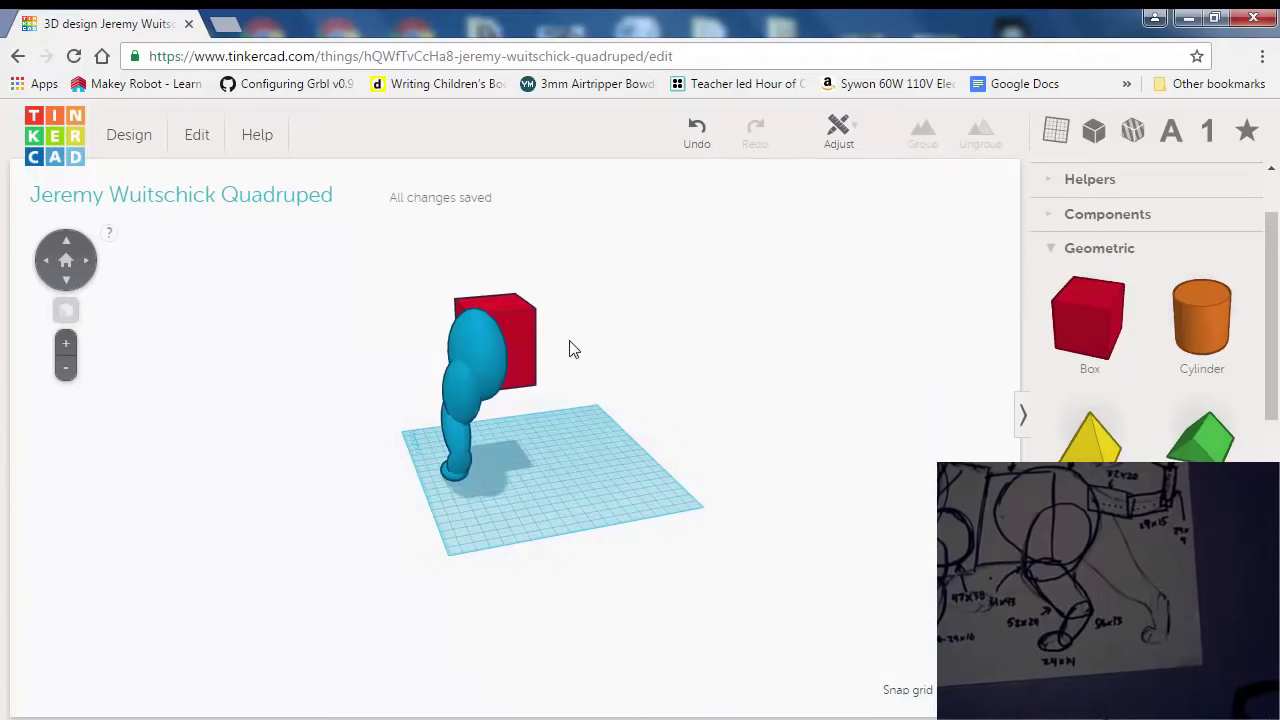
Group only the body box and the large thigh ellipsoid, and ungroup them again.
left_click(527, 332)
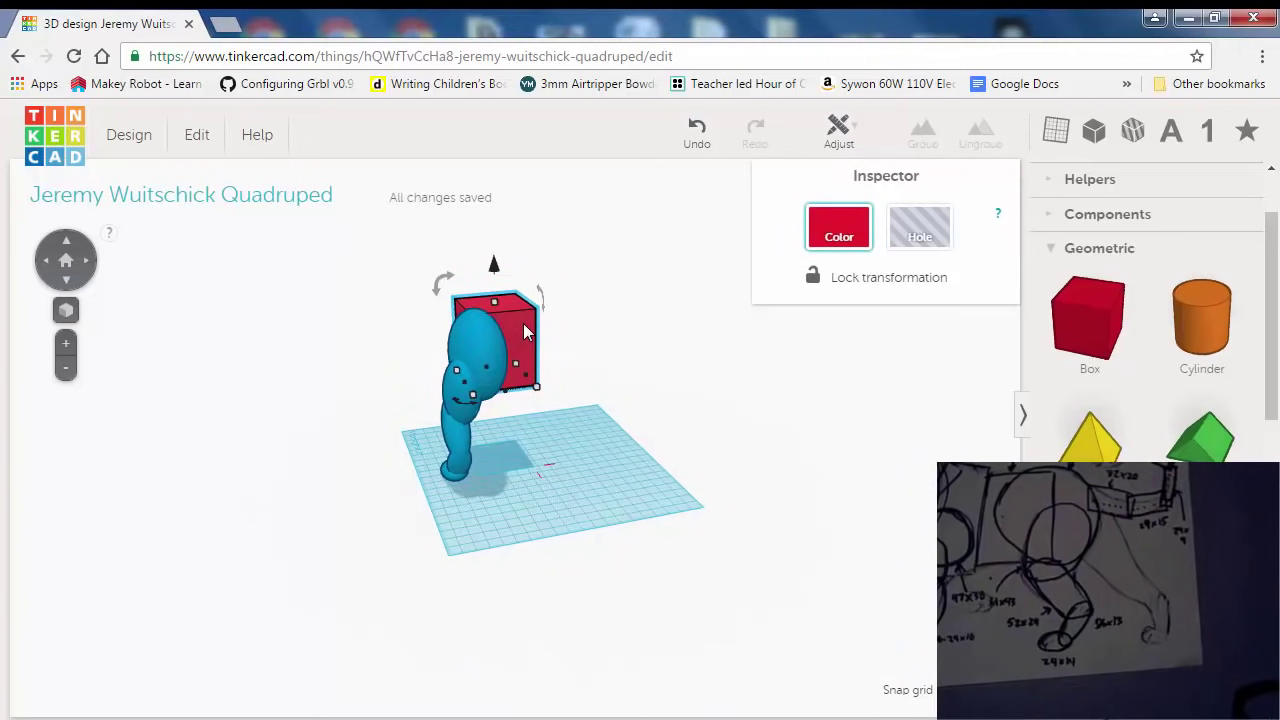
left_click(478, 334, "shift")
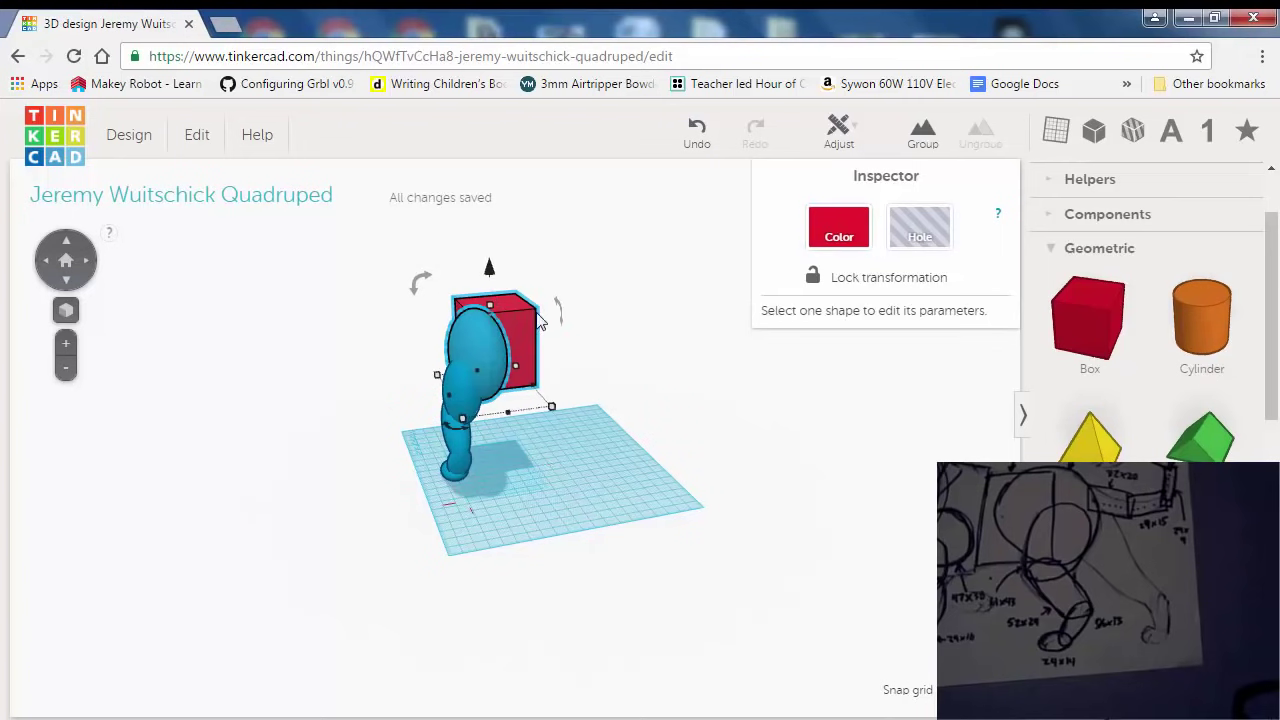
left_click(924, 132)
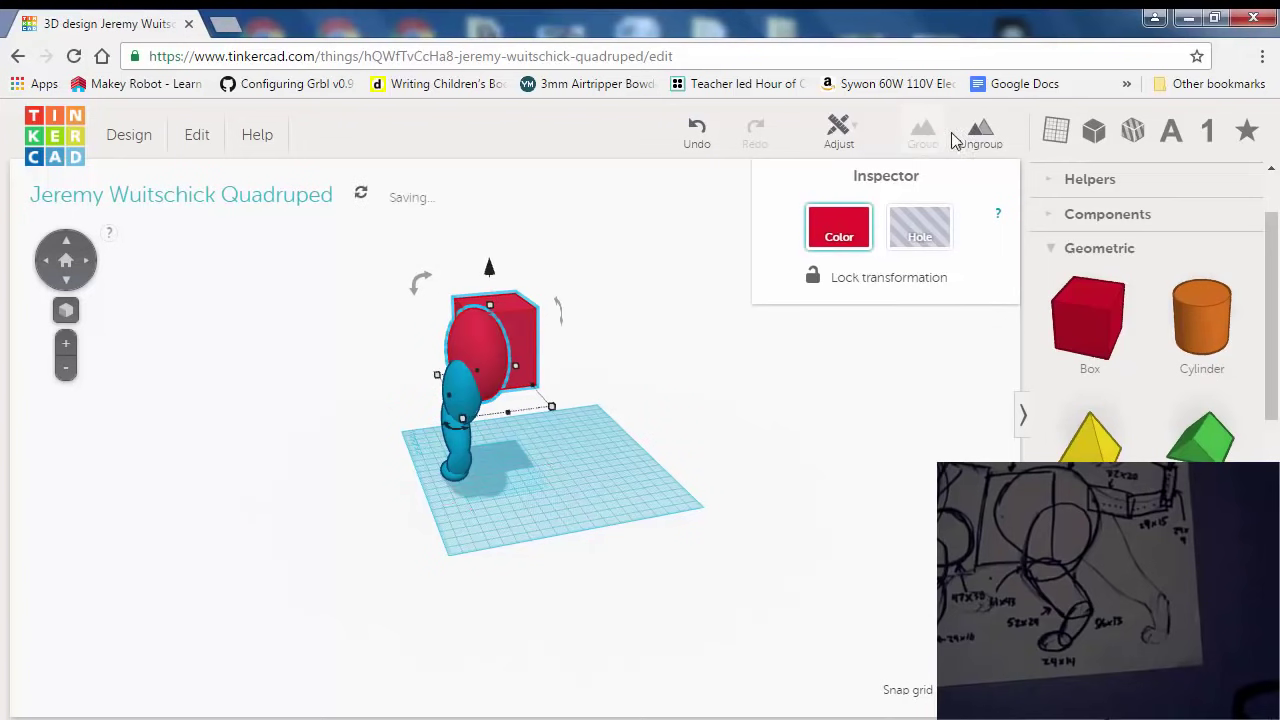
left_click(980, 130)
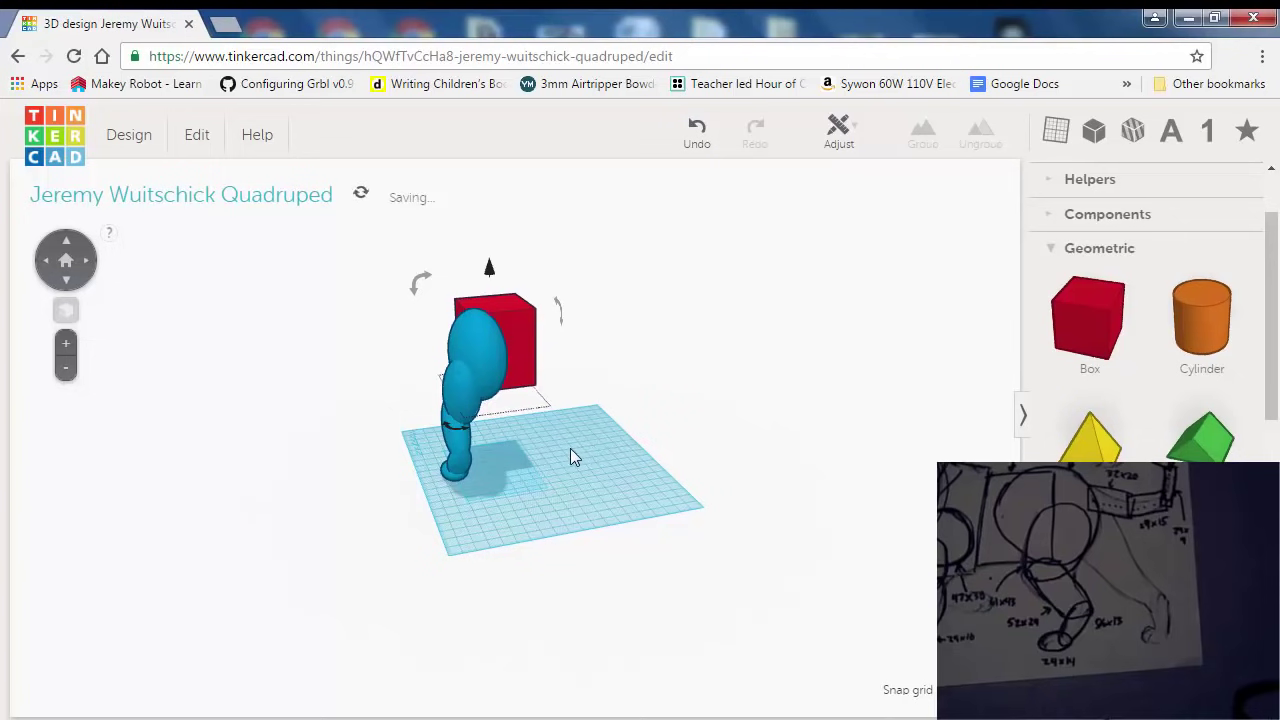
Group all the leg parts without the body box, and duplicate the grouped leg.
right_click_drag(572, 452, 741, 481)
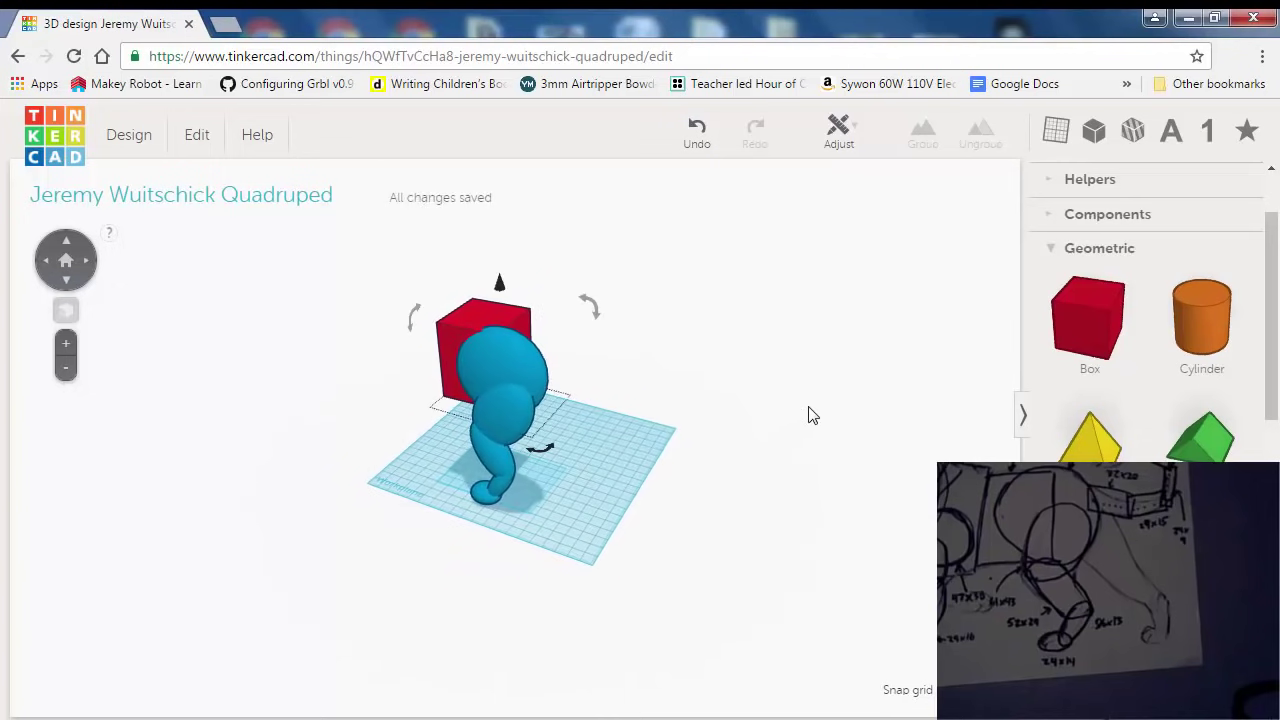
right_click_drag(808, 406, 887, 315)
left_click_drag(672, 295, 455, 510)
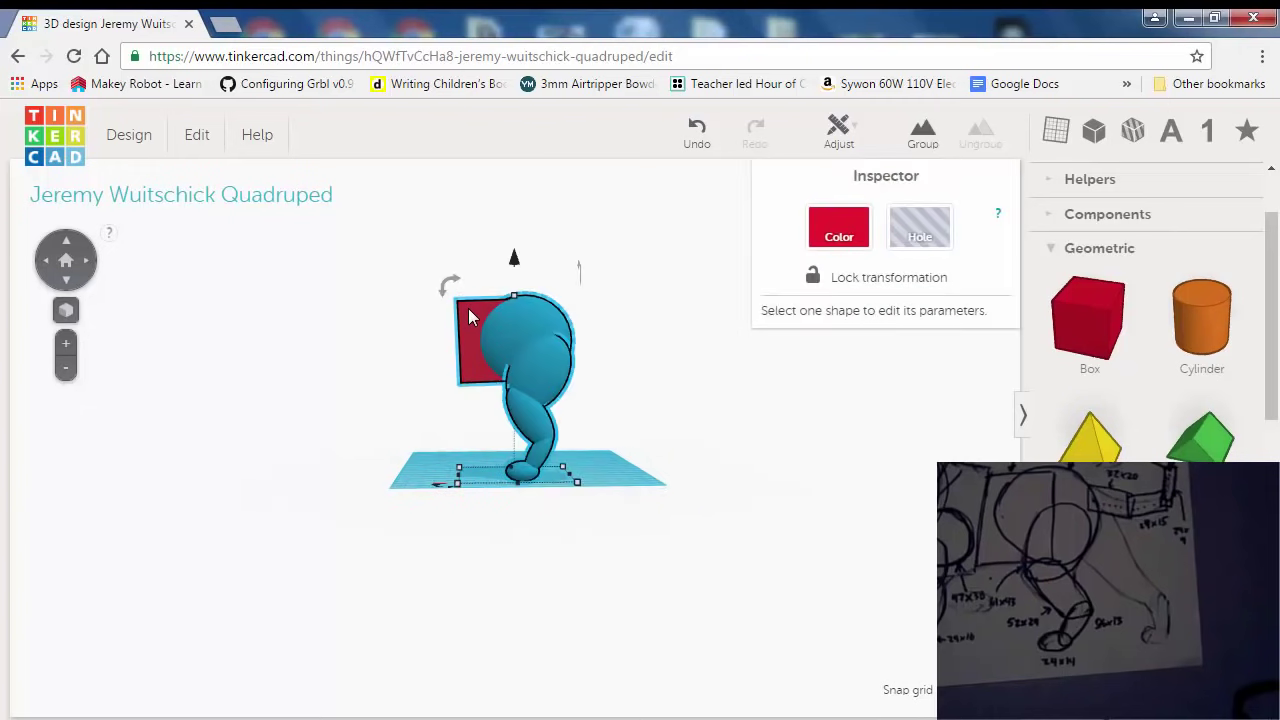
left_click(469, 308, "shift")
right_click_drag(651, 314, 354, 451)
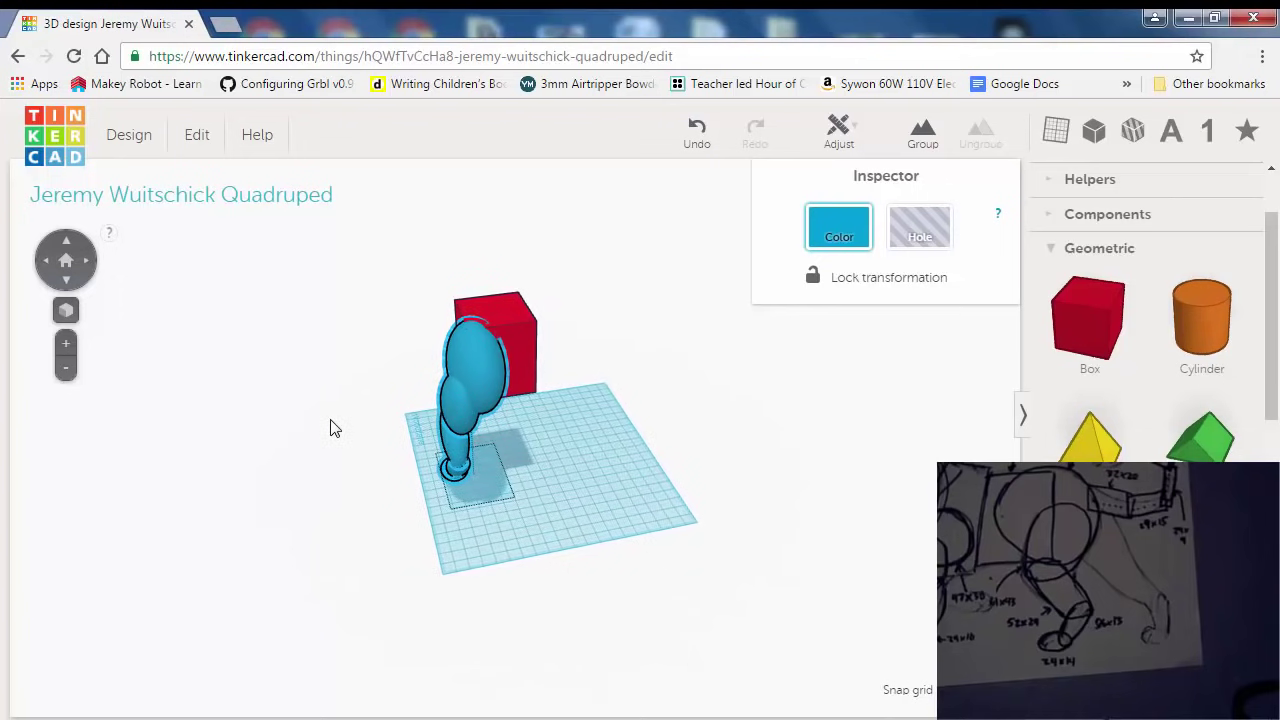
left_click(926, 137)
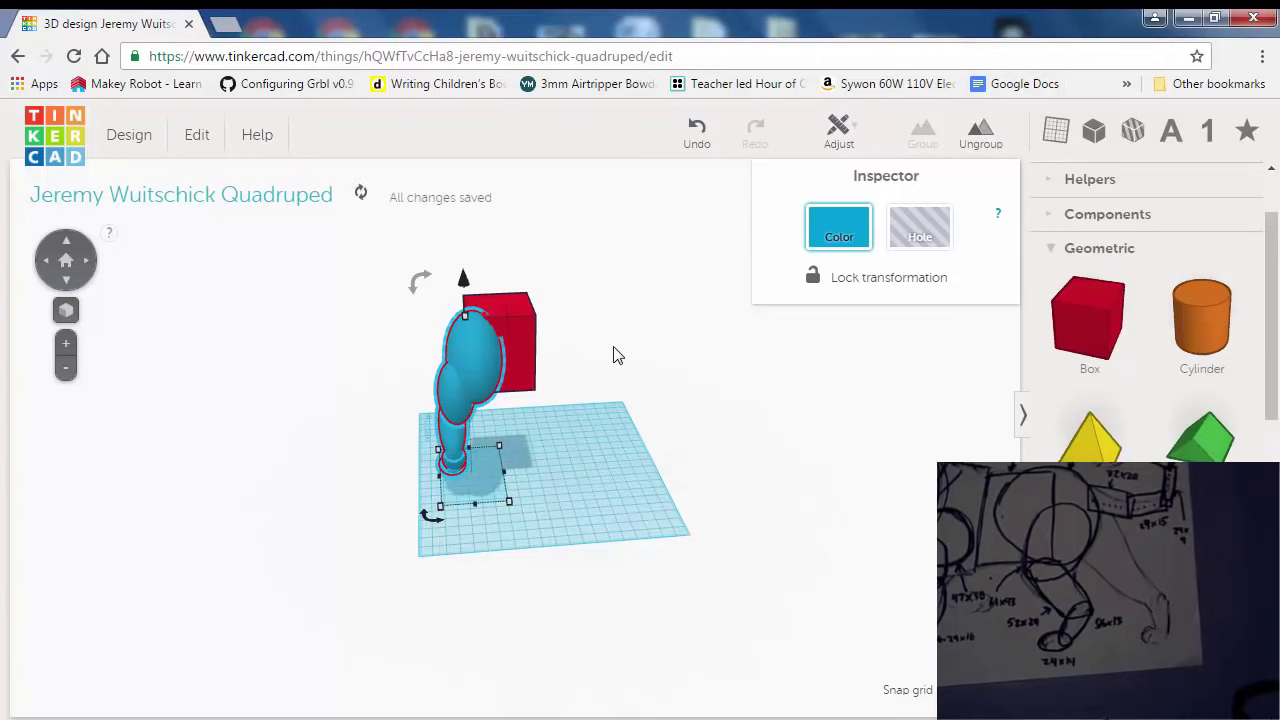
left_click(206, 137)
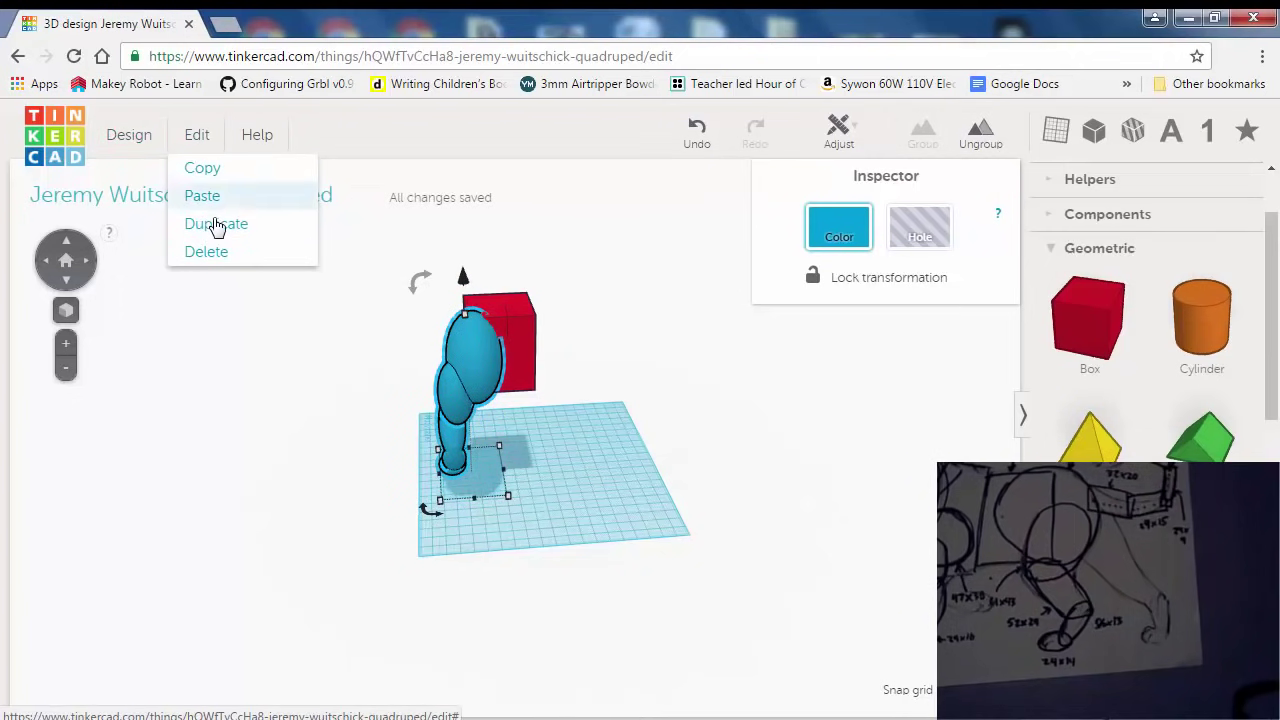
left_click(220, 231)
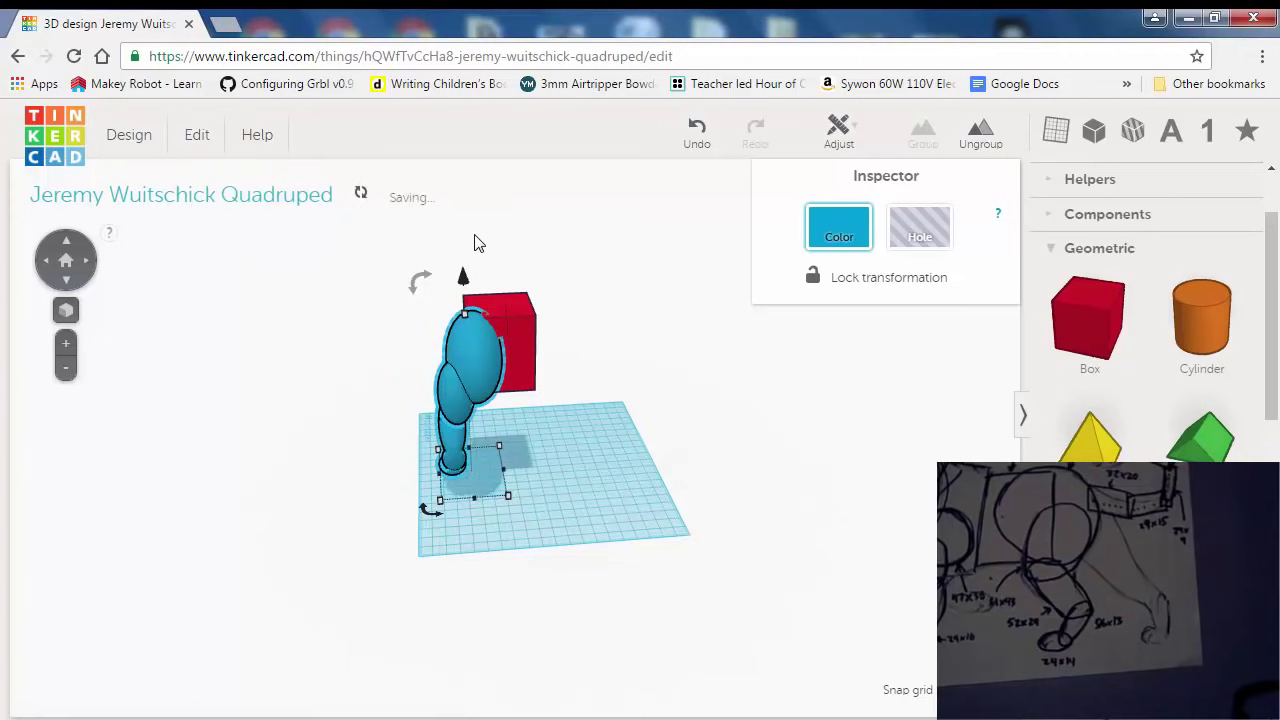
Move the duplicated leg sideways across the body box to its opposite side, level with the original leg.
key("Right")
key("Right")
key("Right")
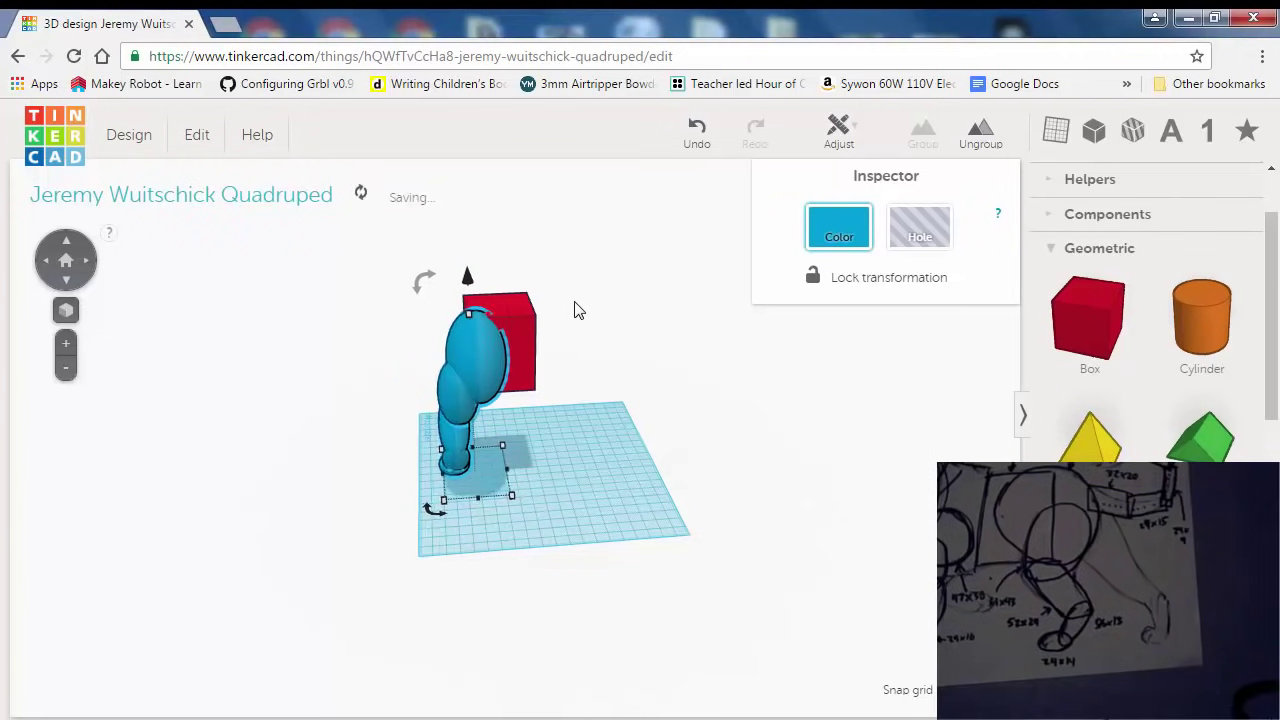
key("Right")
key("Right")
key("Right")
key("Right")
key("Right")
key("Right")
key("Right")
key("Right")
key("Right")
key("Right")
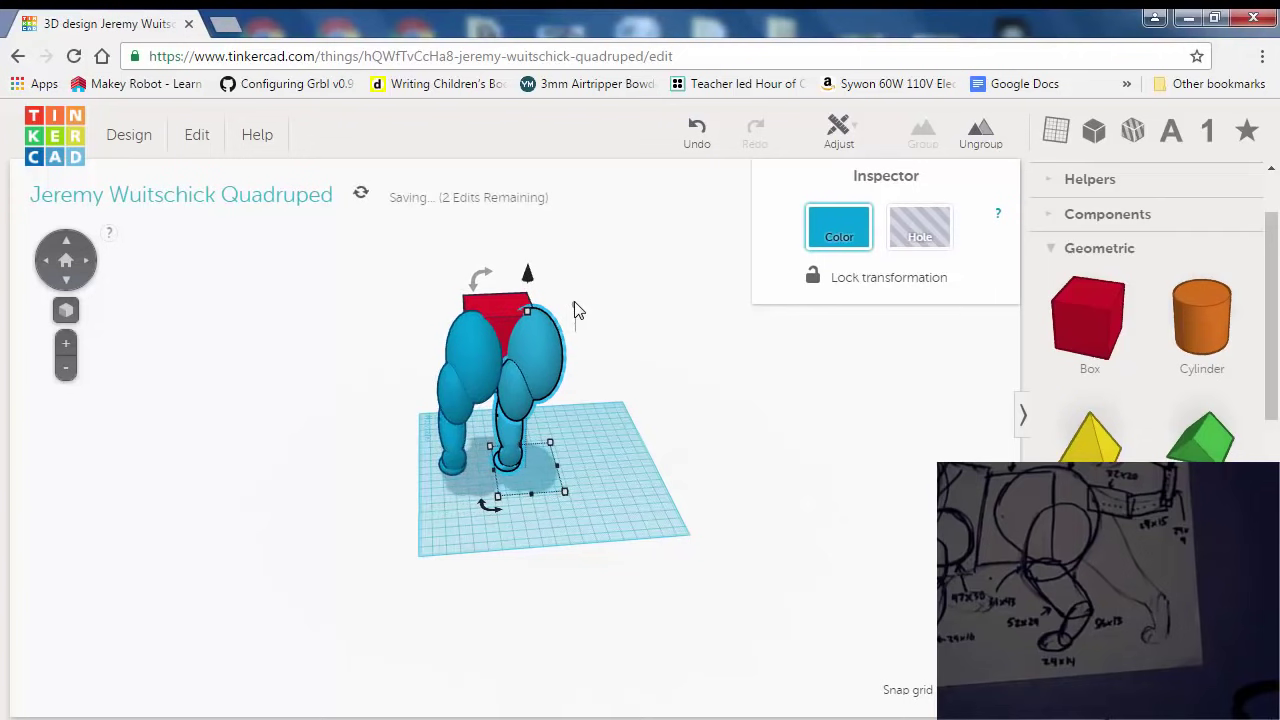
Mirror the duplicated leg across the body's width so its outer muscle faces outward, and close the Mirror tool.
left_click(845, 138)
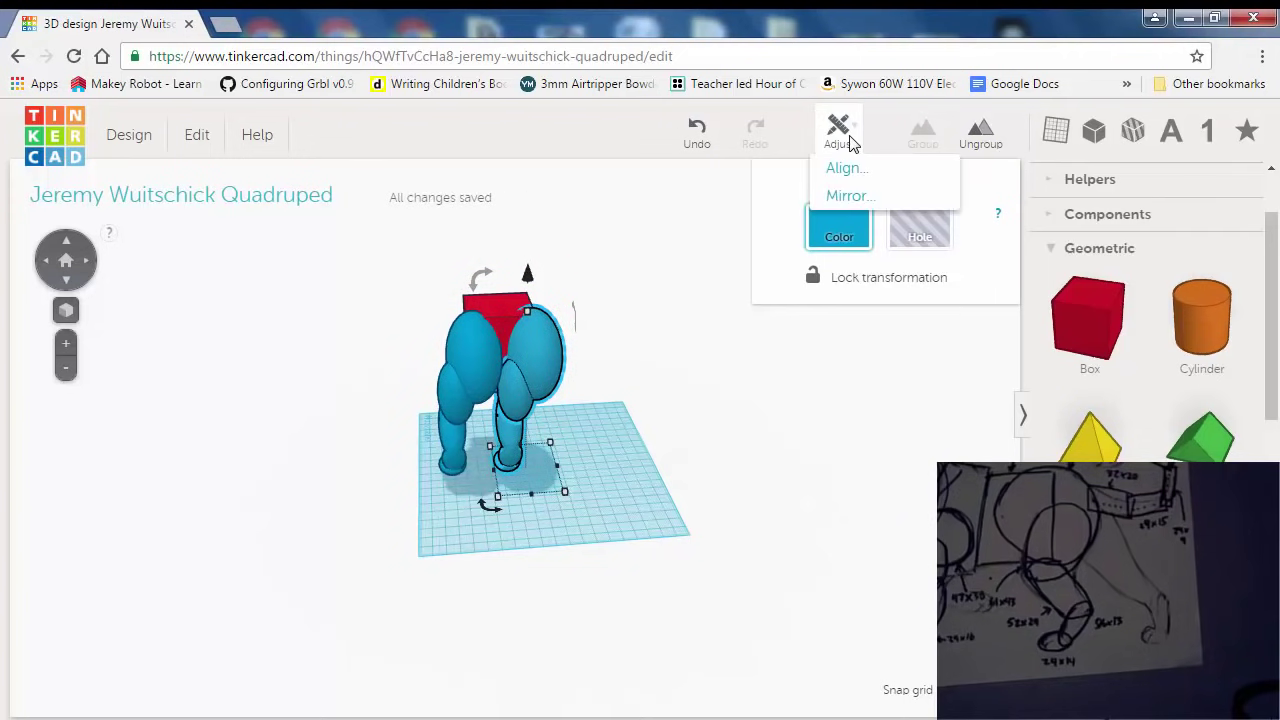
left_click(855, 204)
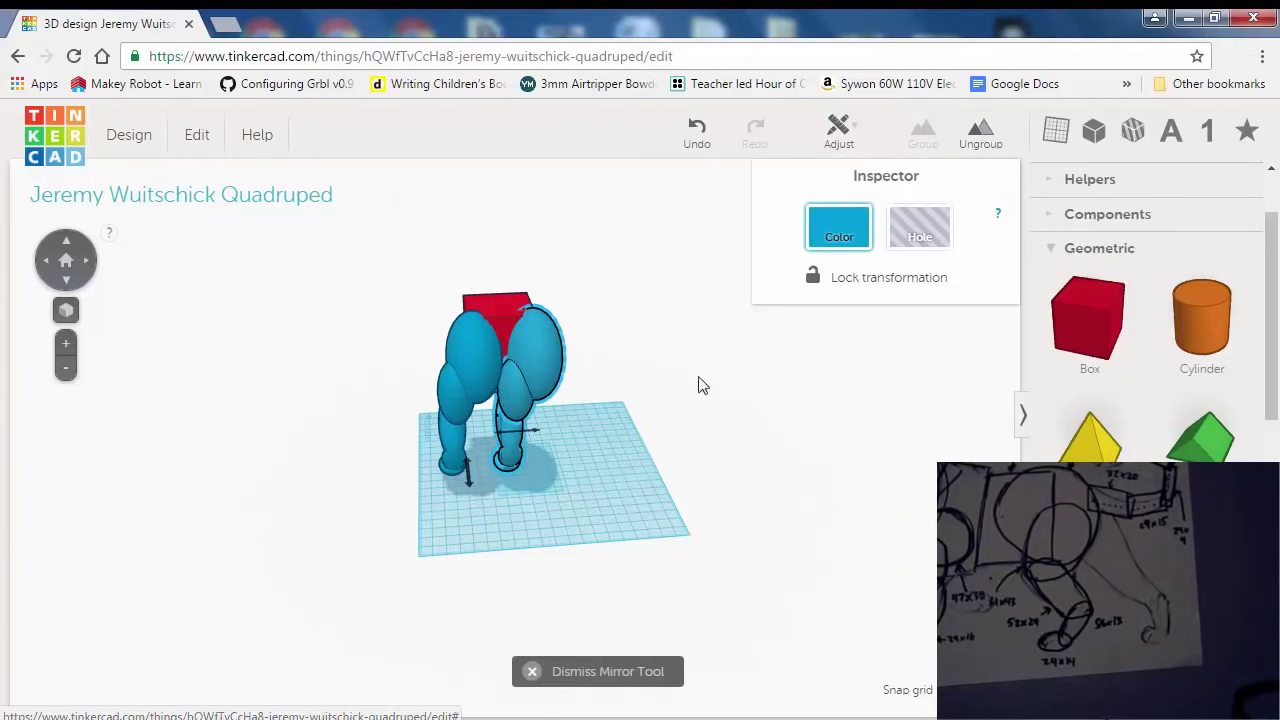
left_click(466, 475)
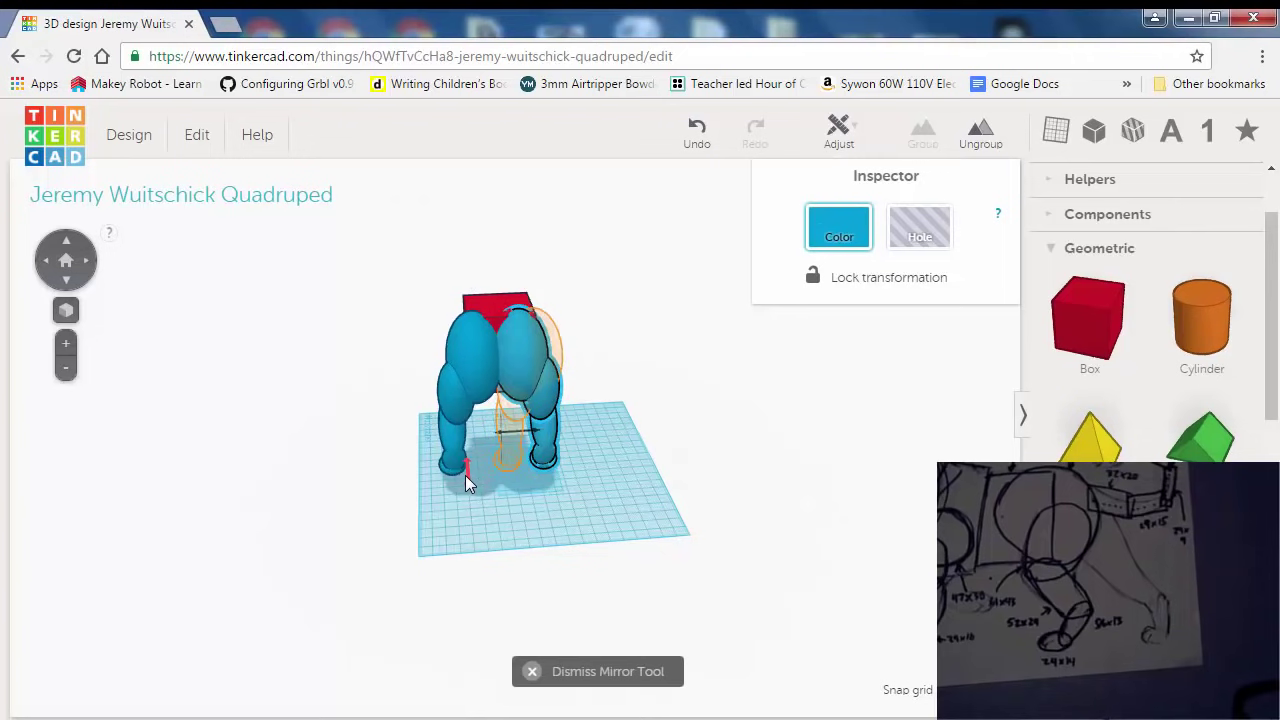
left_click(711, 434)
Rotate the mirrored leg about its sideways axis in two small turns so the foot swings backward, away from the body.
right_click_drag(711, 434, 320, 371)
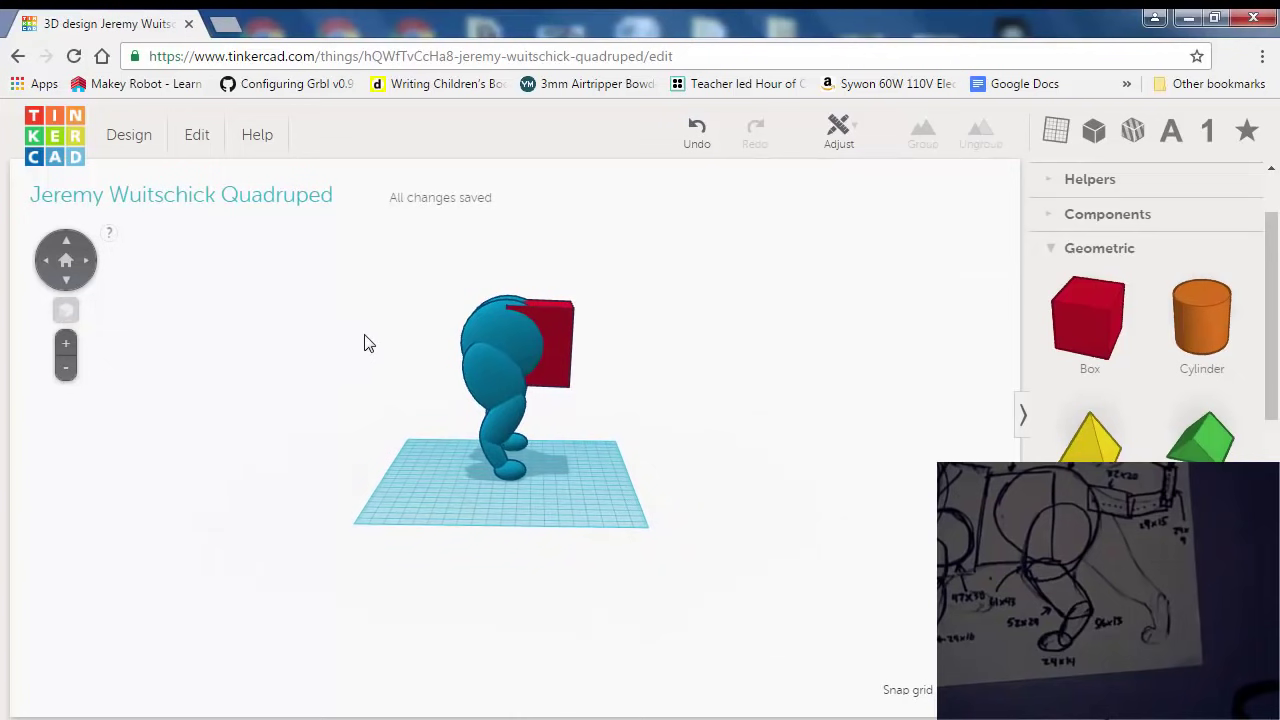
right_click_drag(364, 343, 486, 444)
left_click(493, 320)
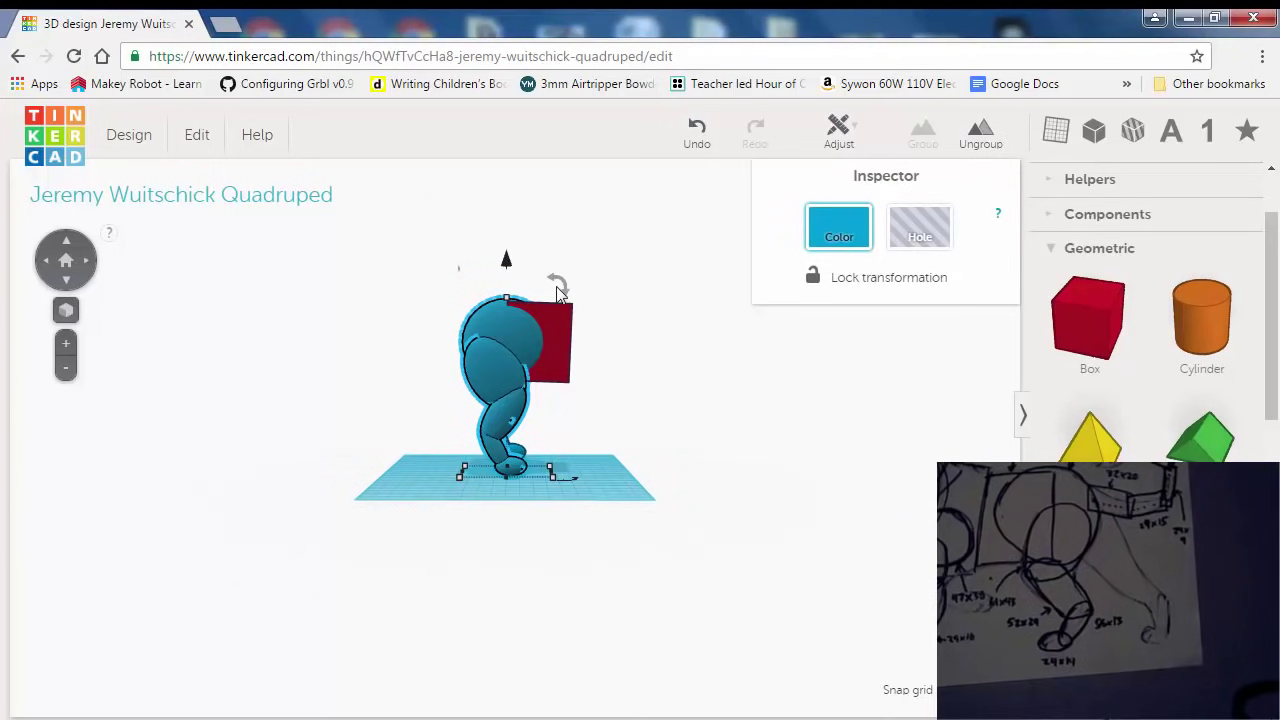
left_click_drag(558, 292, 658, 256)
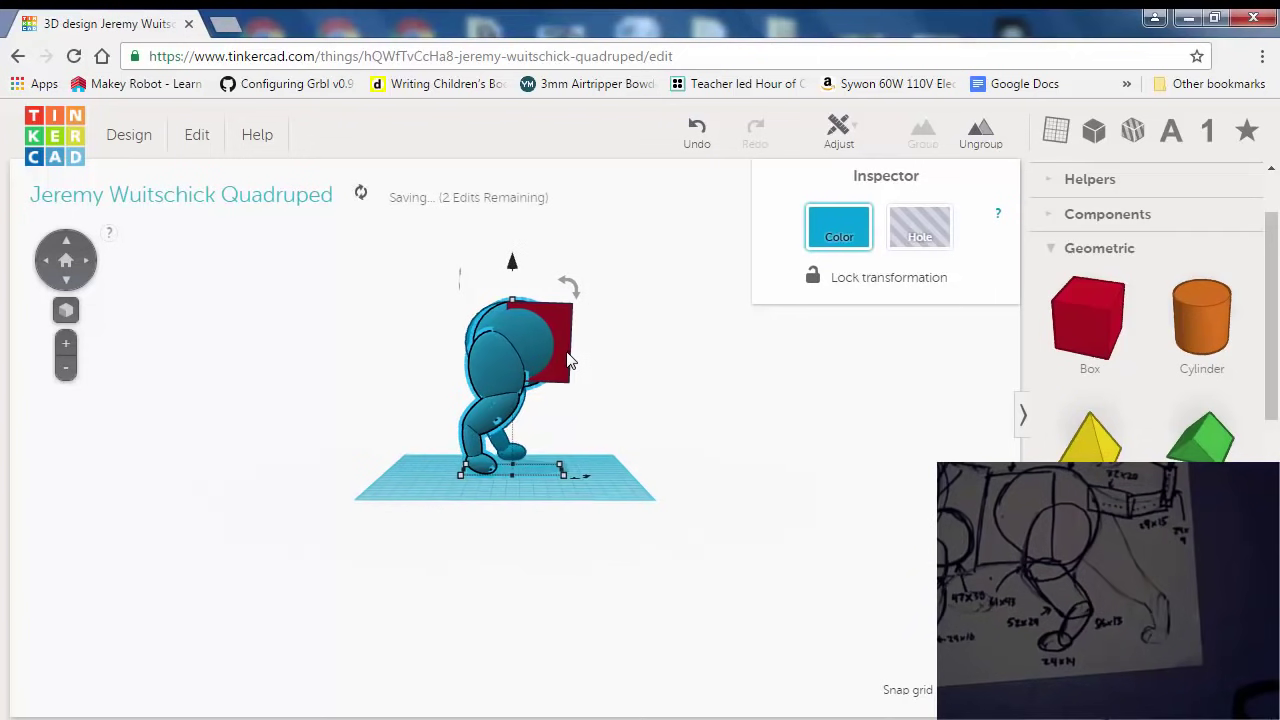
mouse_move(566, 290)
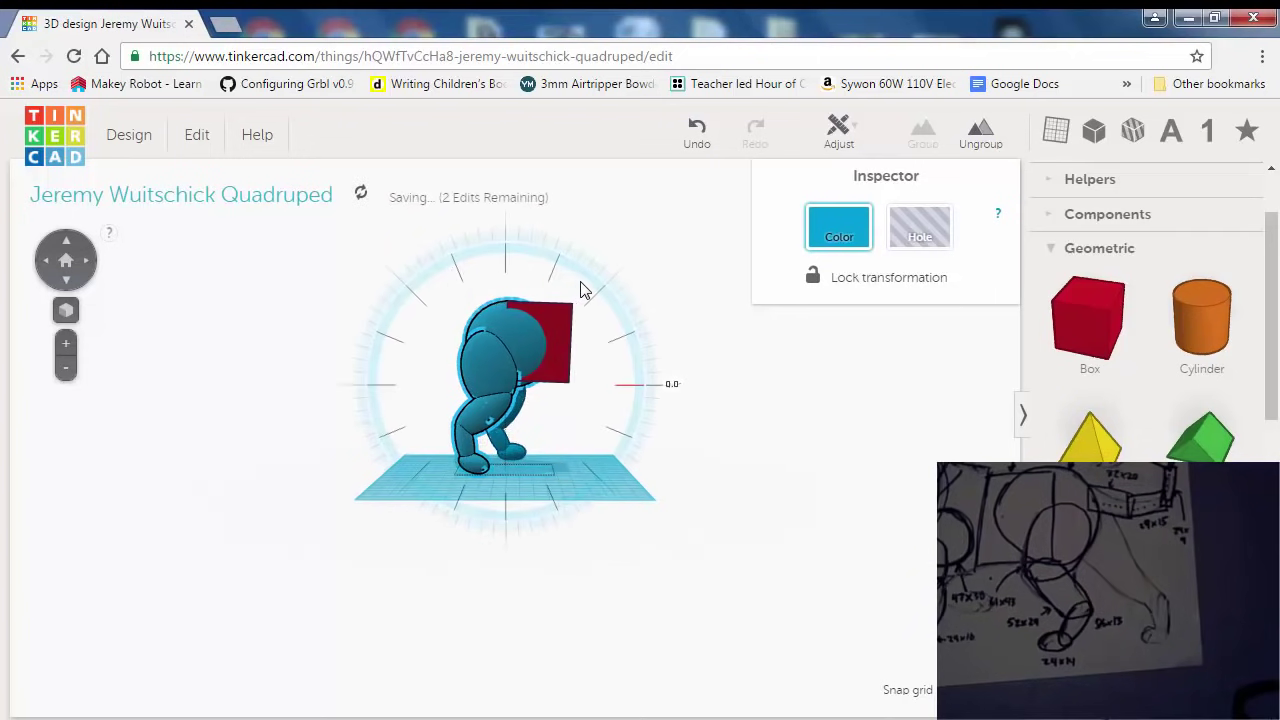
left_click_drag(583, 289, 647, 234)
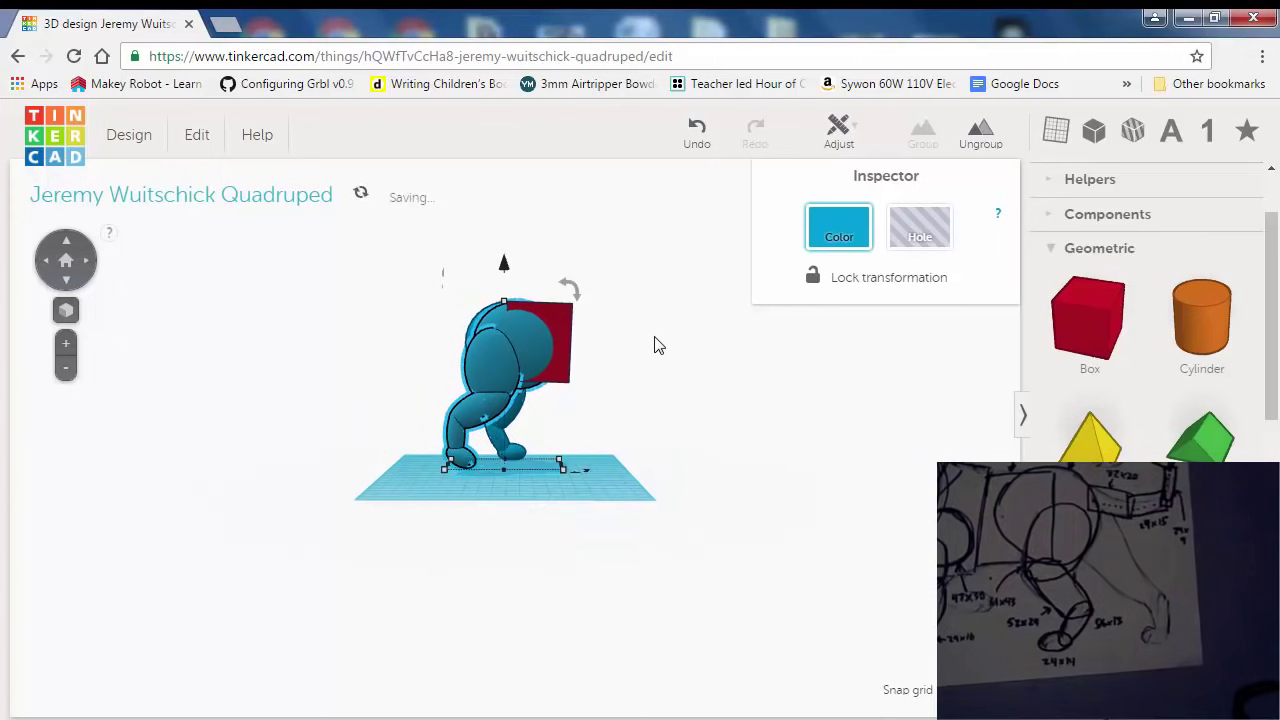
left_click(670, 400)
Within the mirrored leg's group, rotate the ellipsoid between thigh and shin to a steeper angle and lower it slightly.
mouse_move(614, 411)
right_mouse_down()
mouse_move(626, 383)
mouse_move(620, 404)
right_mouse_up()
right_click_drag(509, 428, 483, 400)
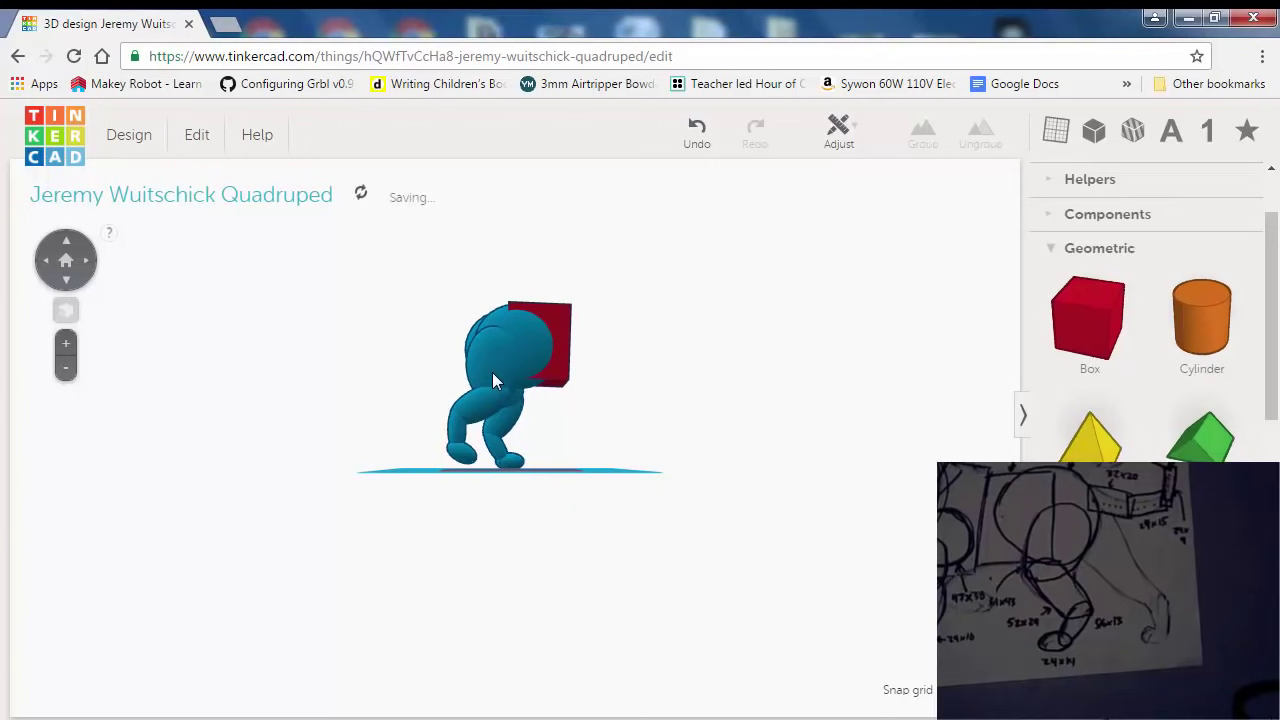
left_click(481, 364)
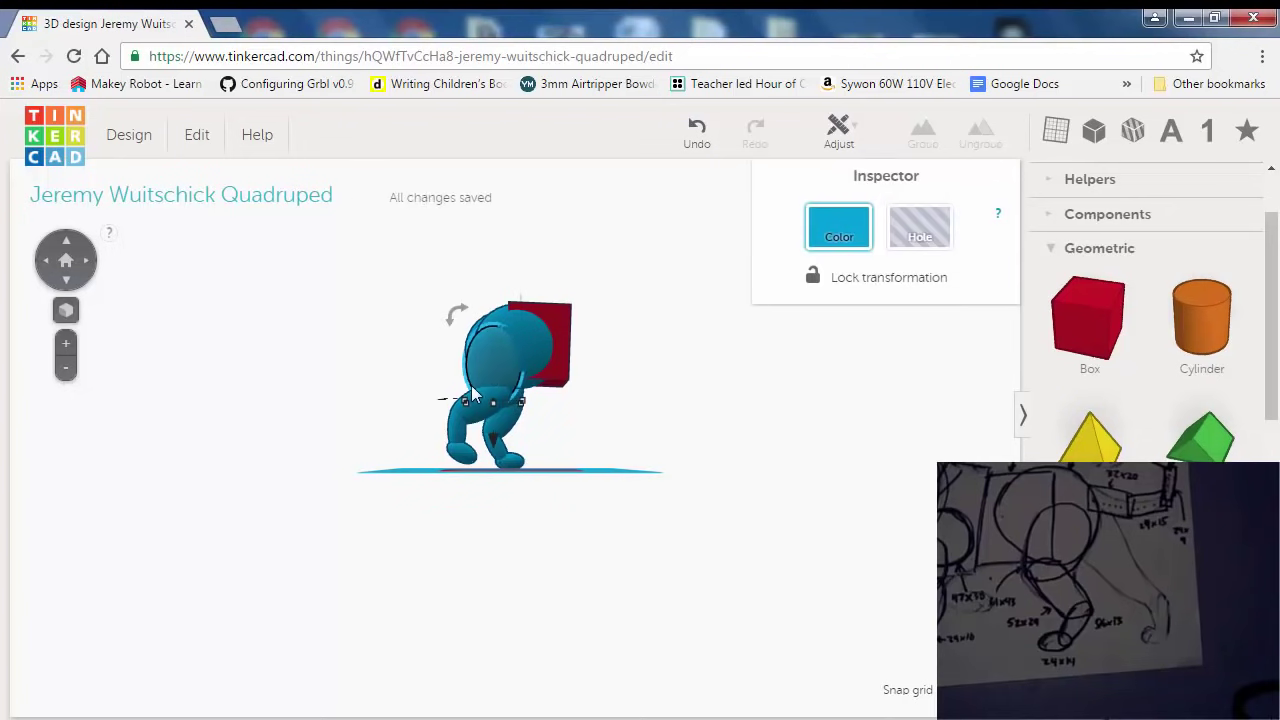
left_click(474, 418)
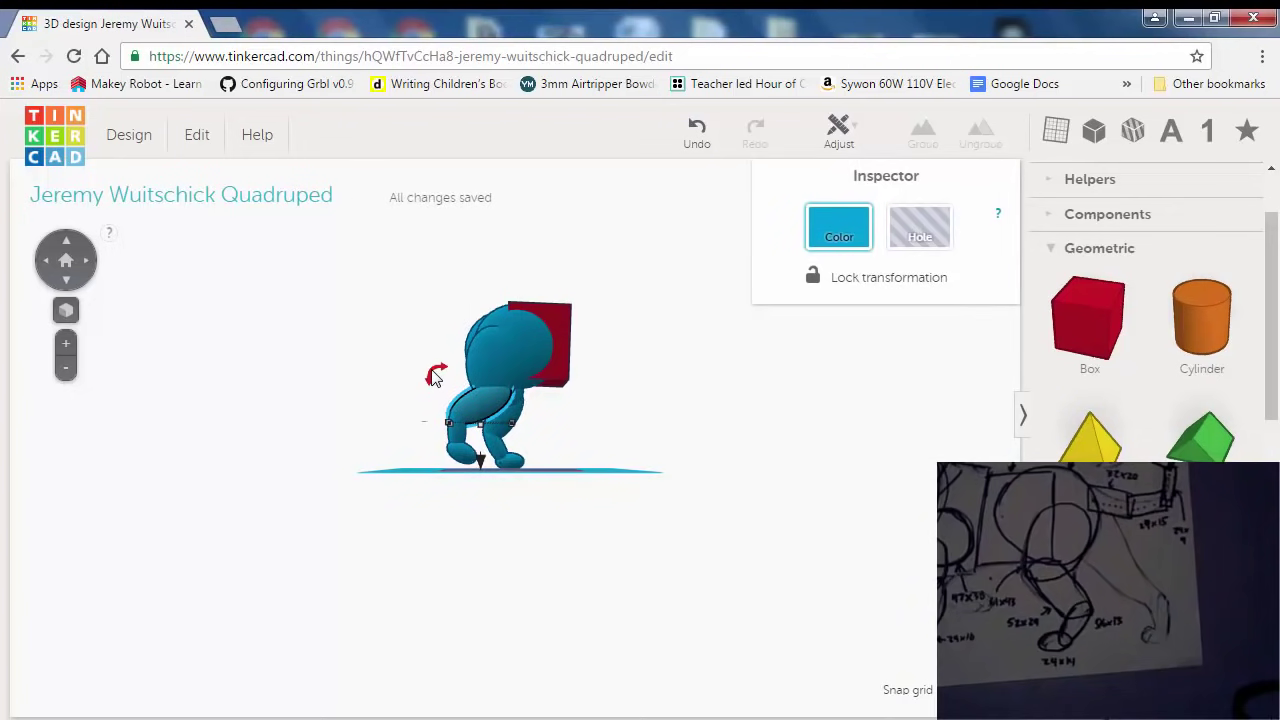
left_click_drag(431, 372, 365, 370)
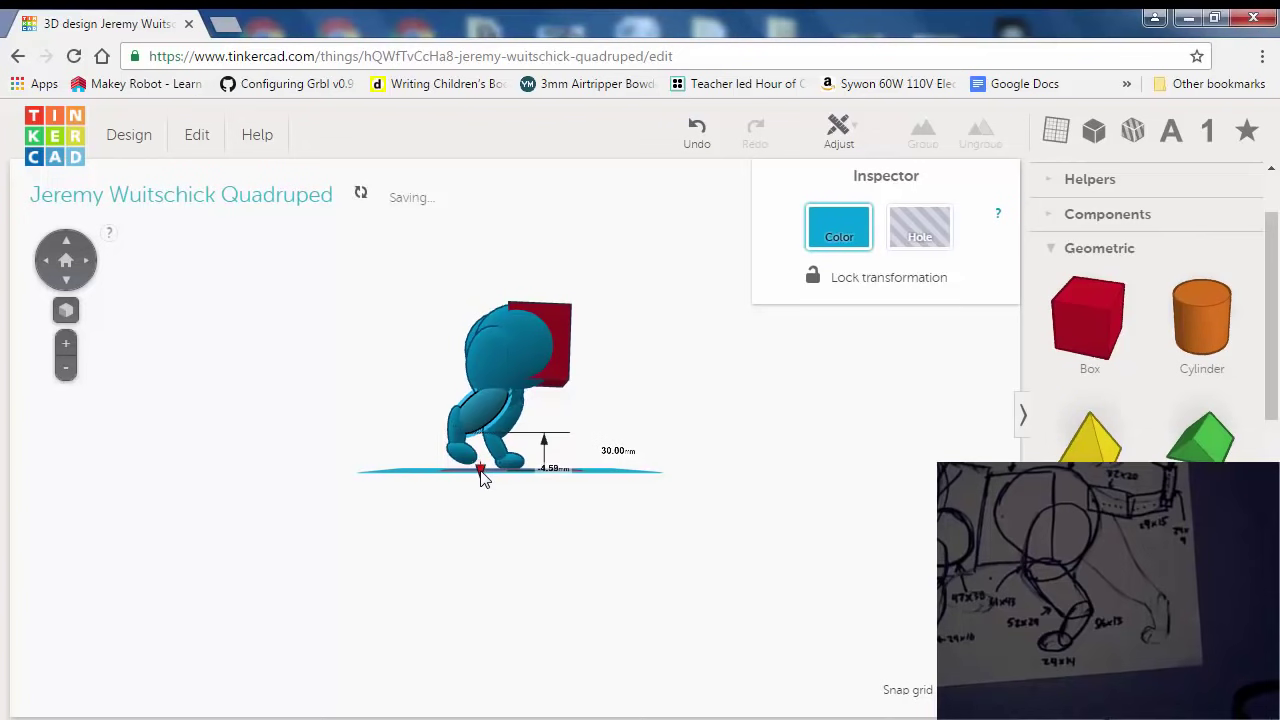
left_click_drag(481, 466, 481, 464)
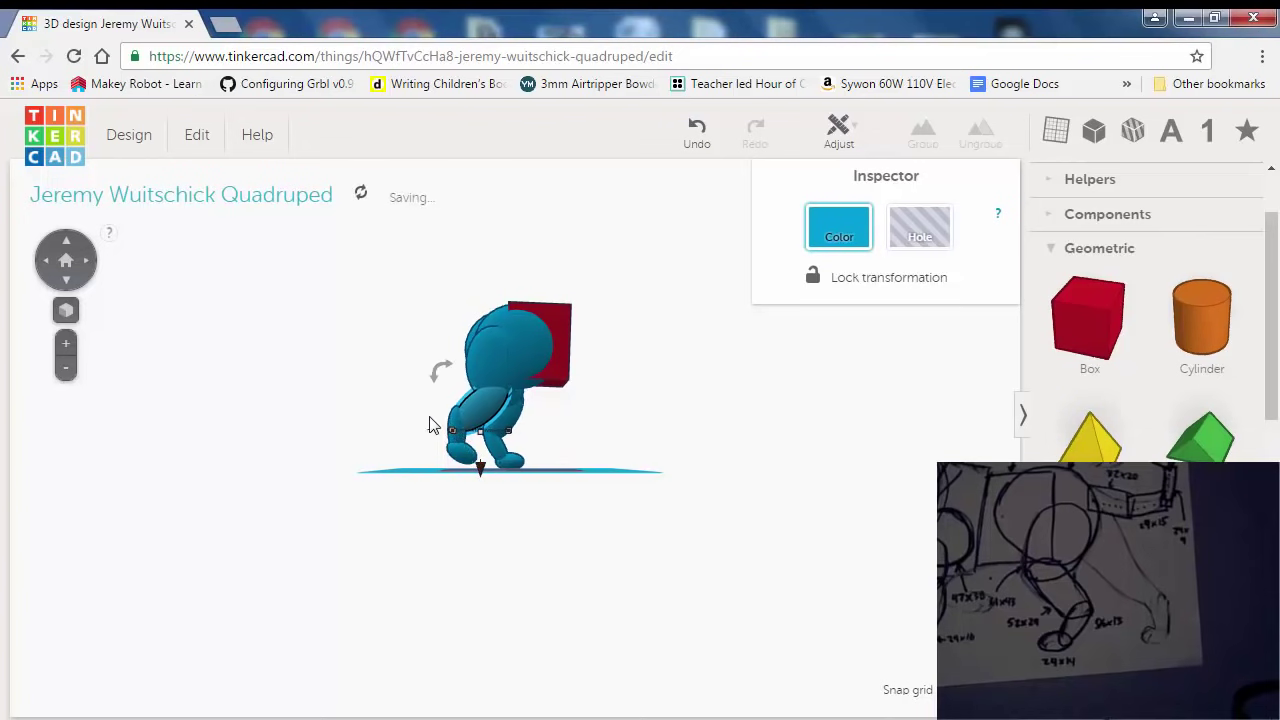
Lower the mirrored leg's shin ellipsoid by about 7.9 mm and bring its foot ellipsoid down onto the workplane.
scroll(431, 420, "up", 5)
left_click(378, 380)
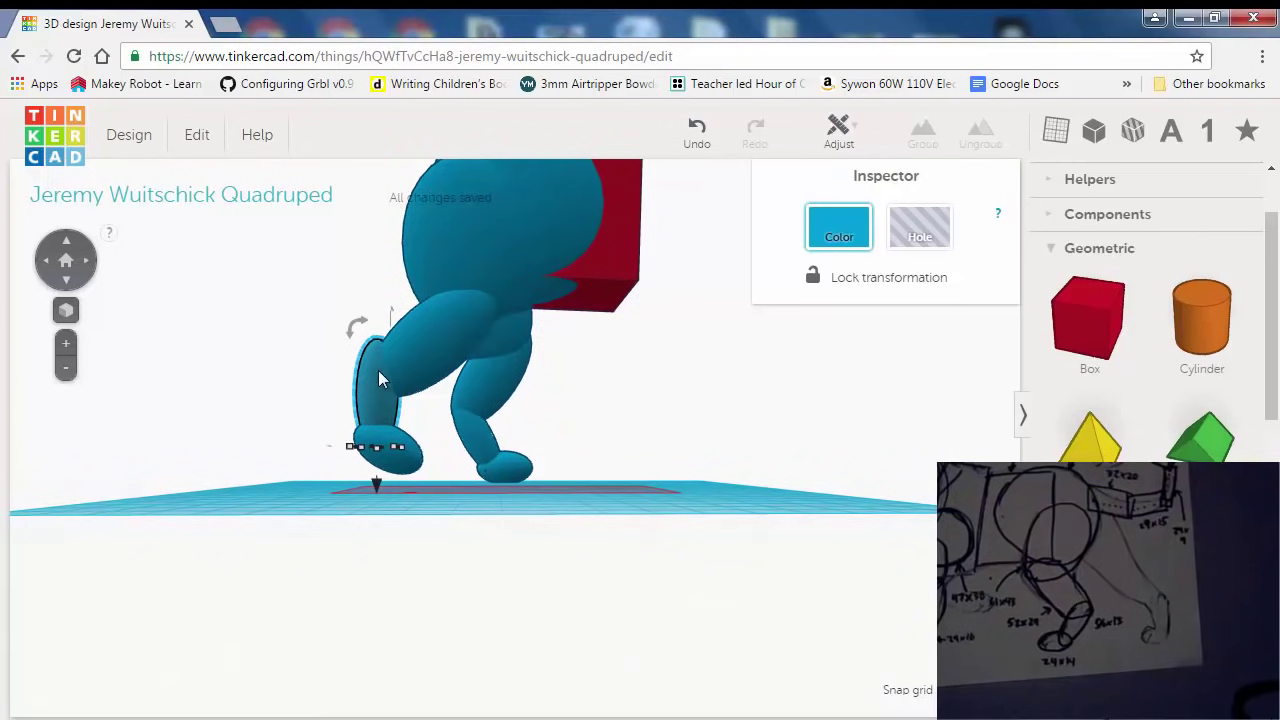
left_click_drag(381, 478, 377, 515)
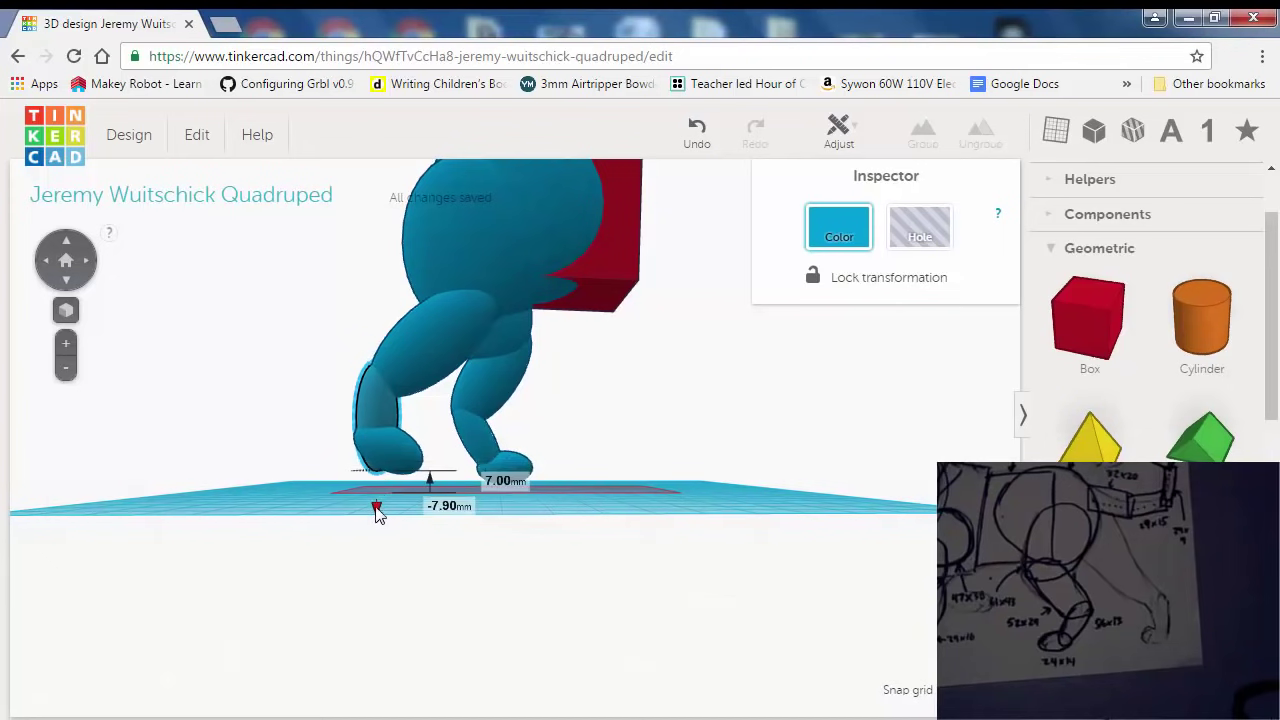
left_click(395, 453)
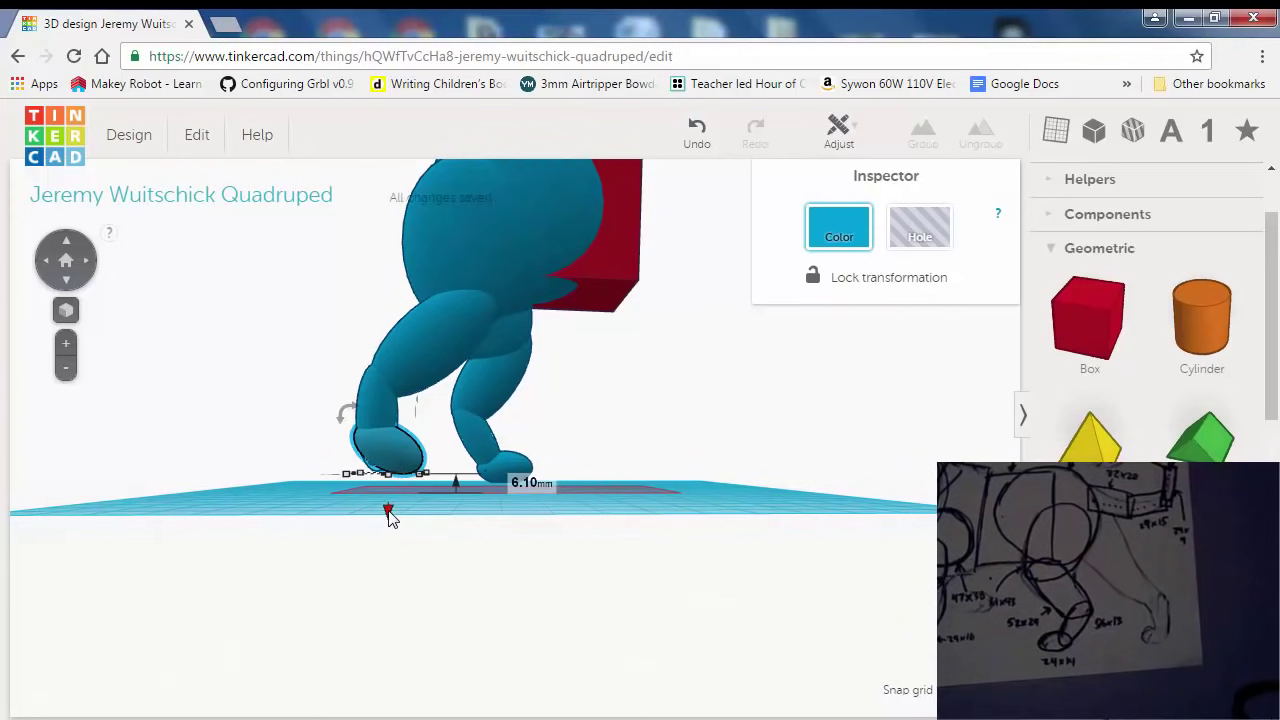
left_click_drag(390, 513, 393, 544)
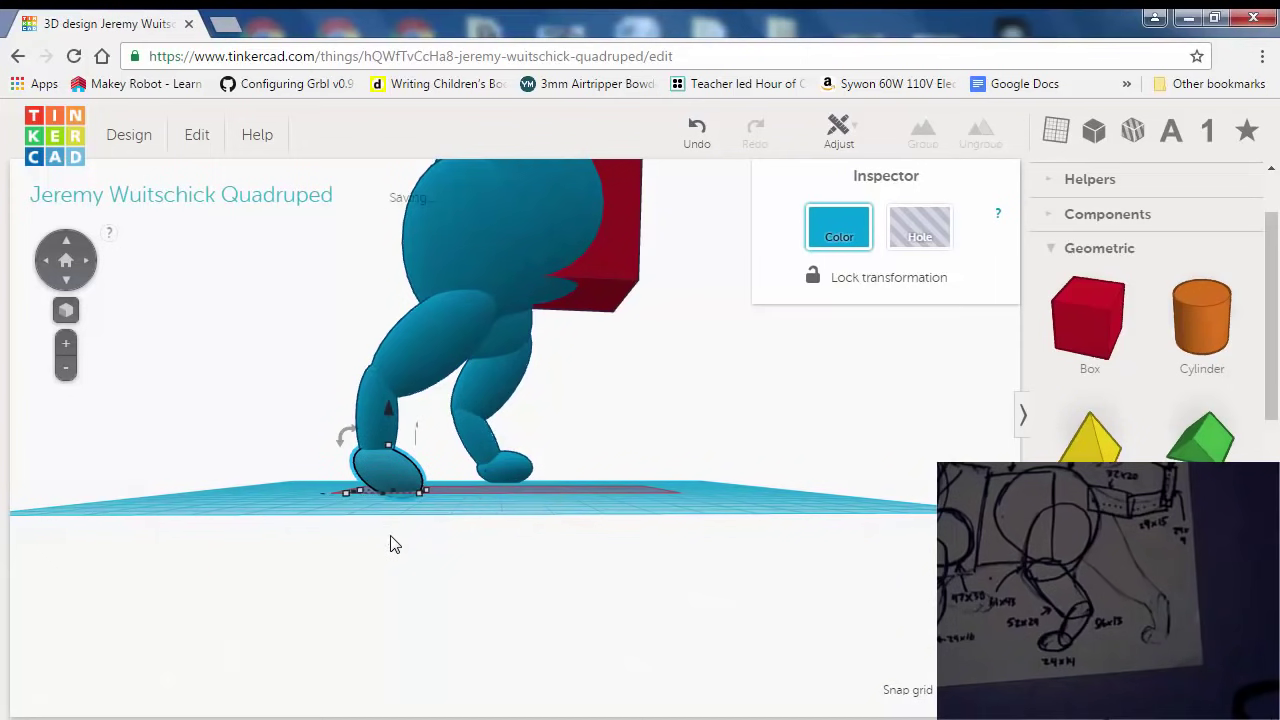
left_click(641, 521)
Nudge the mirrored leg's foot ellipsoid slightly forward under the shin, and clear the selection.
right_click_drag(641, 521, 563, 520)
left_click(384, 468)
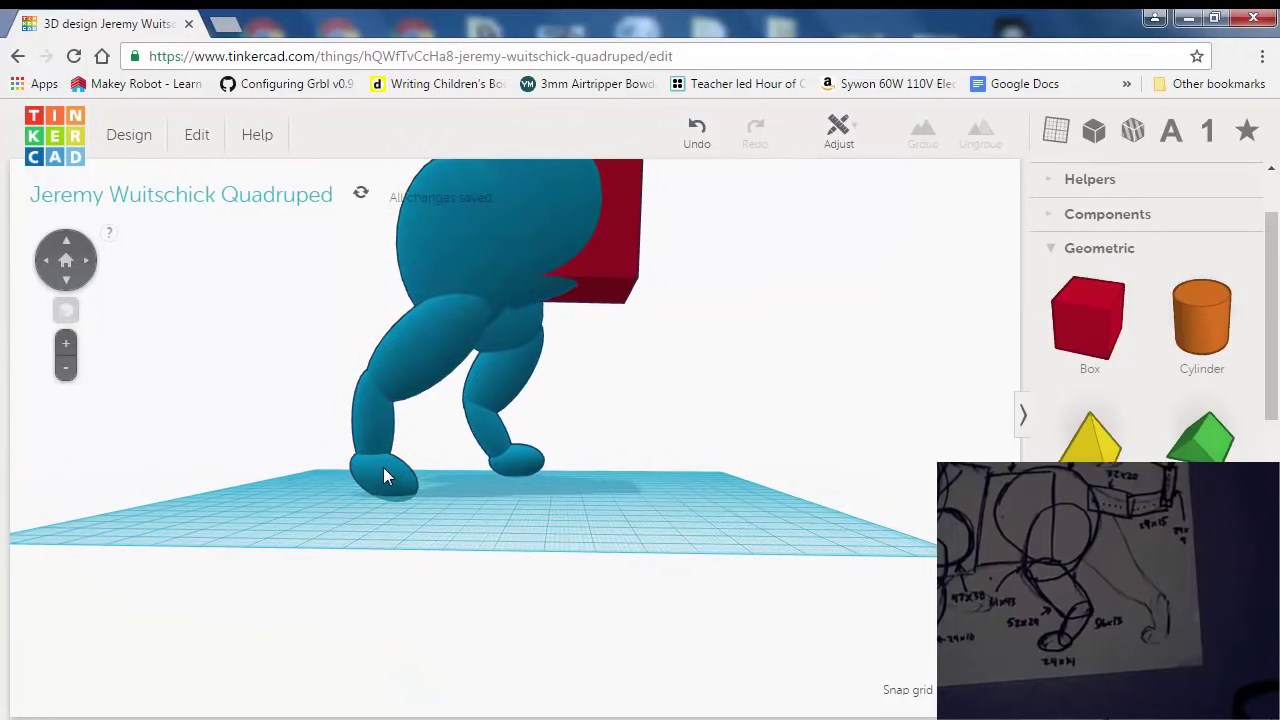
double_click(380, 468)
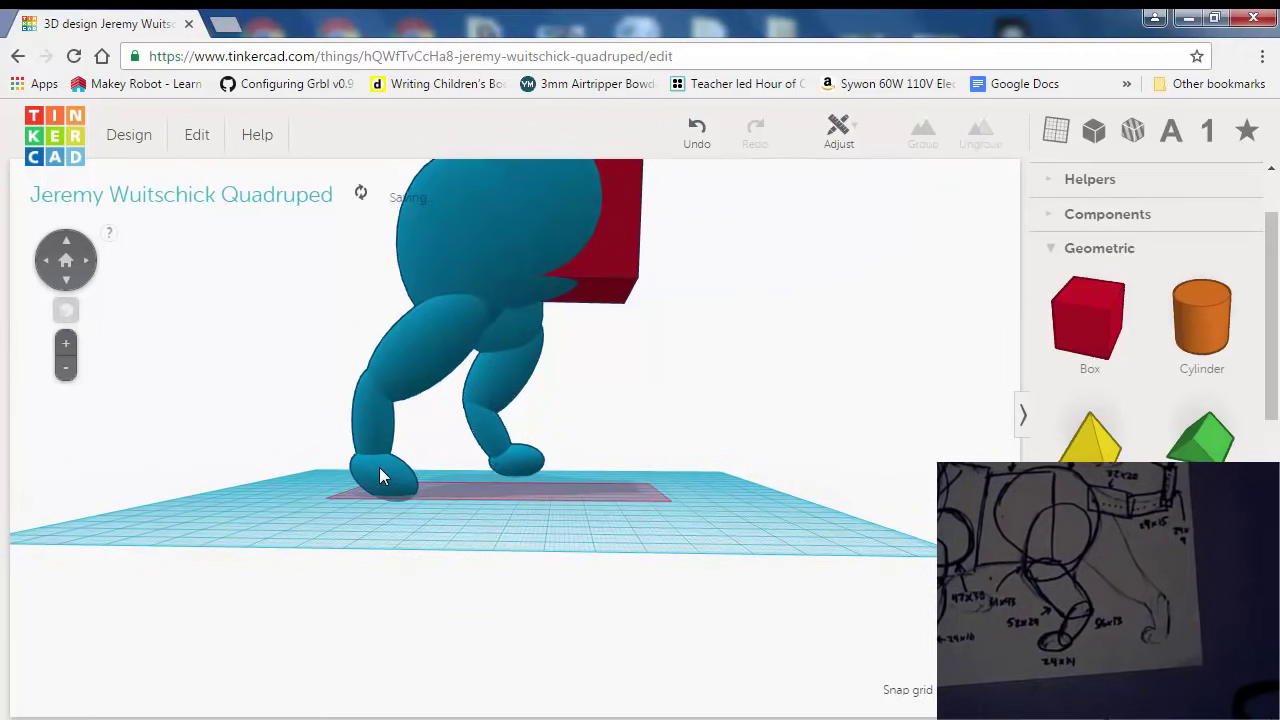
left_click(380, 468)
key("Right")
left_click(420, 535)
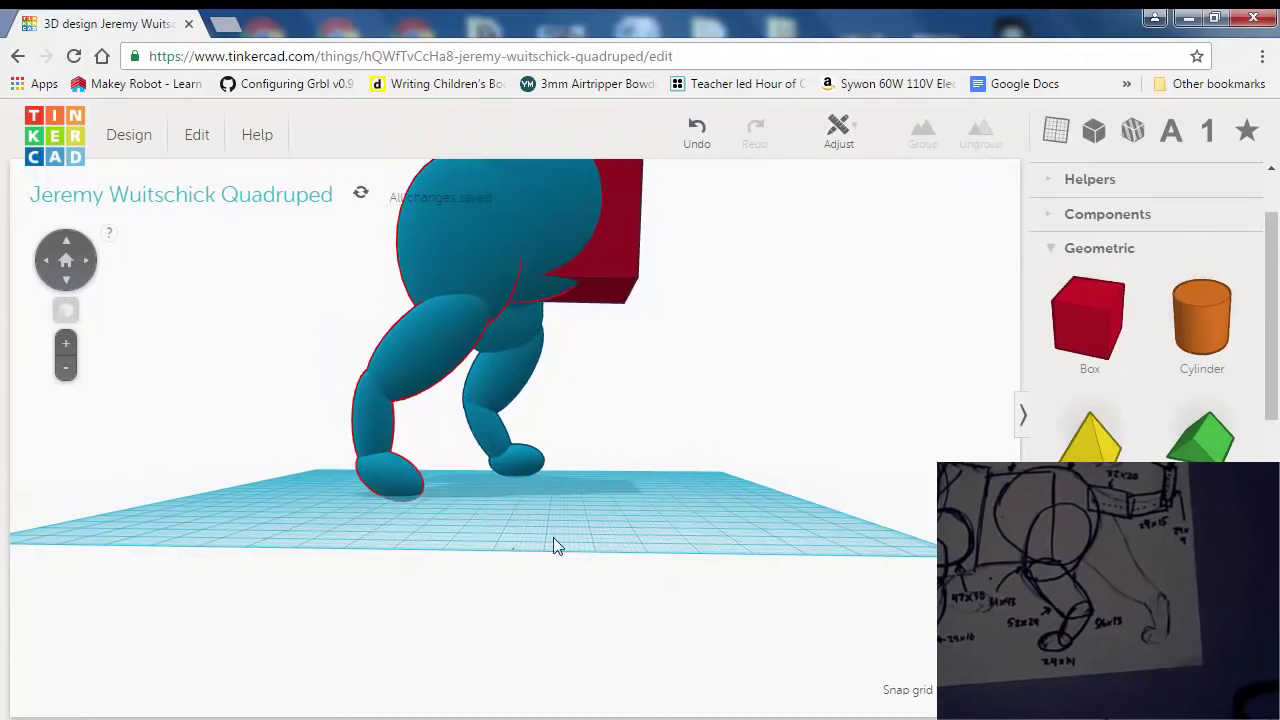
Group both hind legs and the body box into a single object, and clear the selection.
scroll(555, 540, "down", 3)
scroll(559, 535, "up", 1)
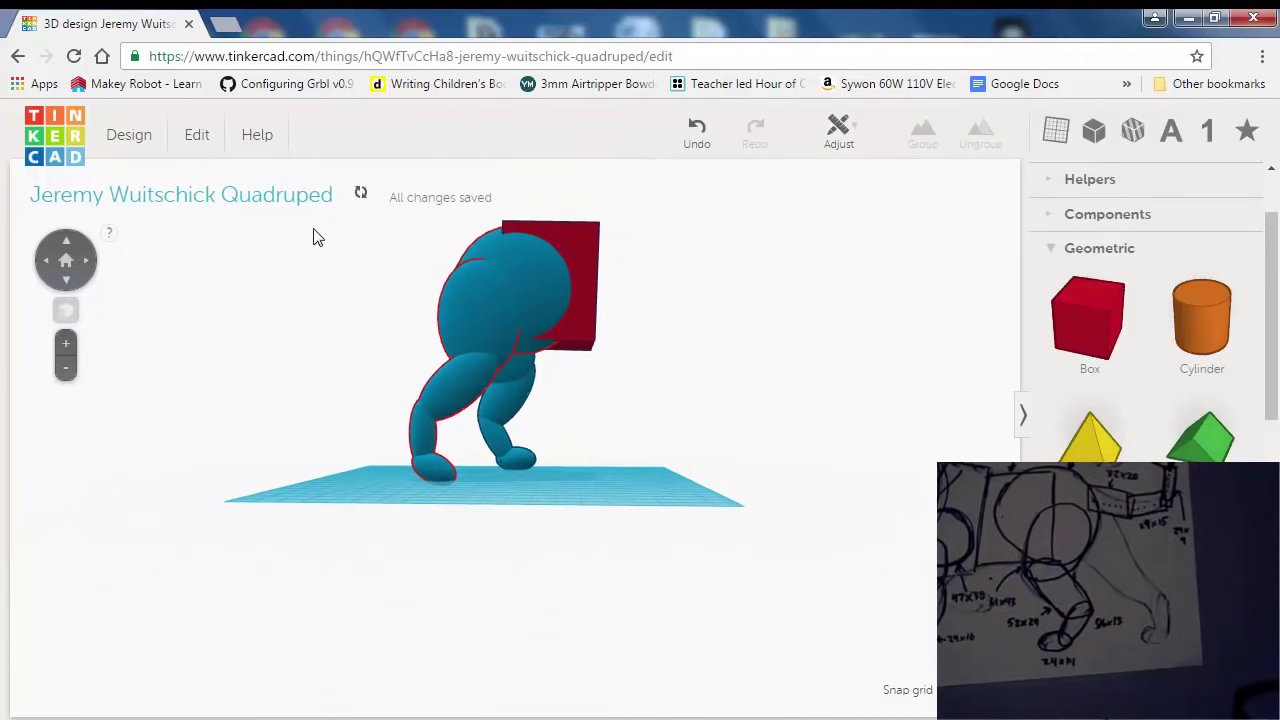
left_click_drag(313, 237, 870, 432)
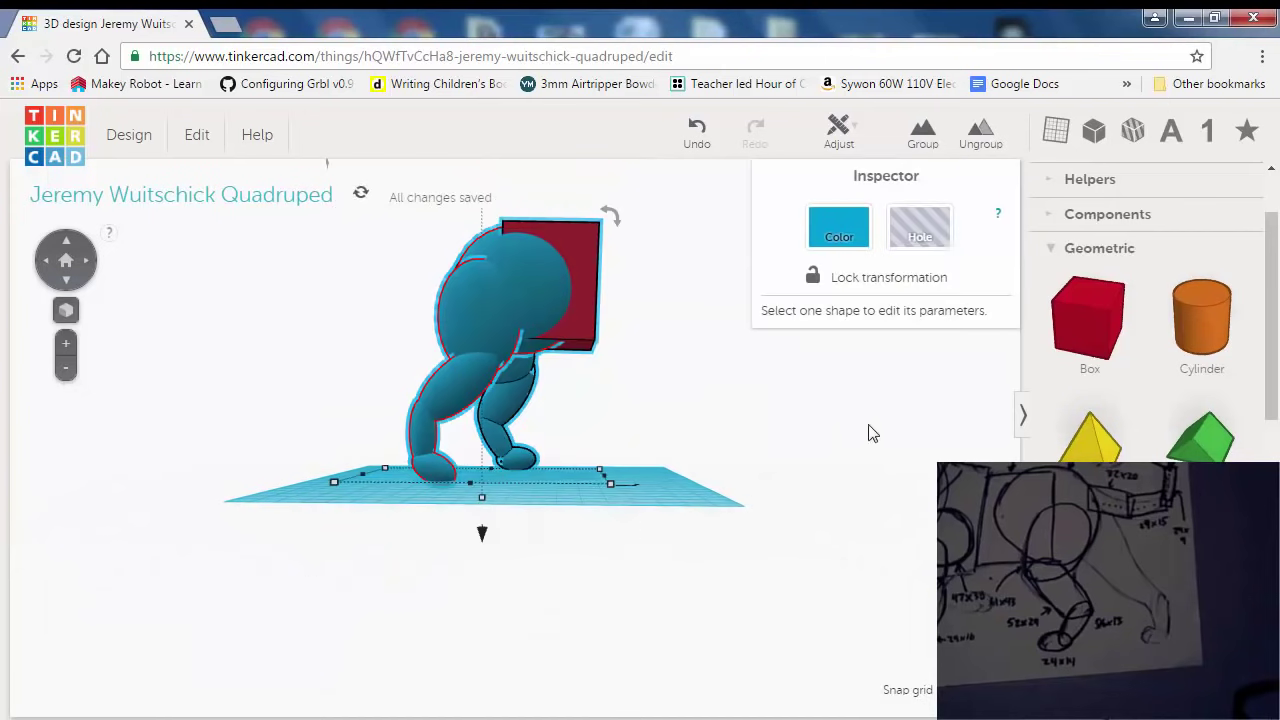
left_click(923, 130)
left_click(757, 428)
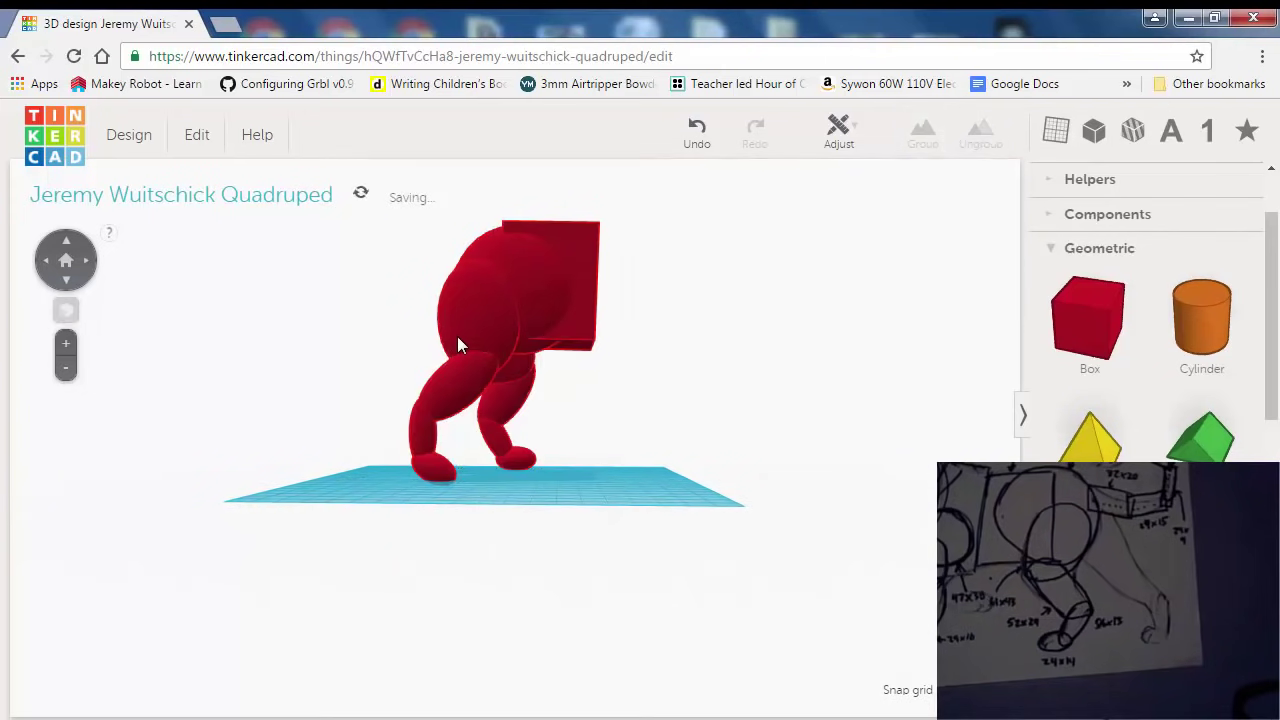
scroll(459, 338, "up", 2)
scroll(606, 394, "down", 2)
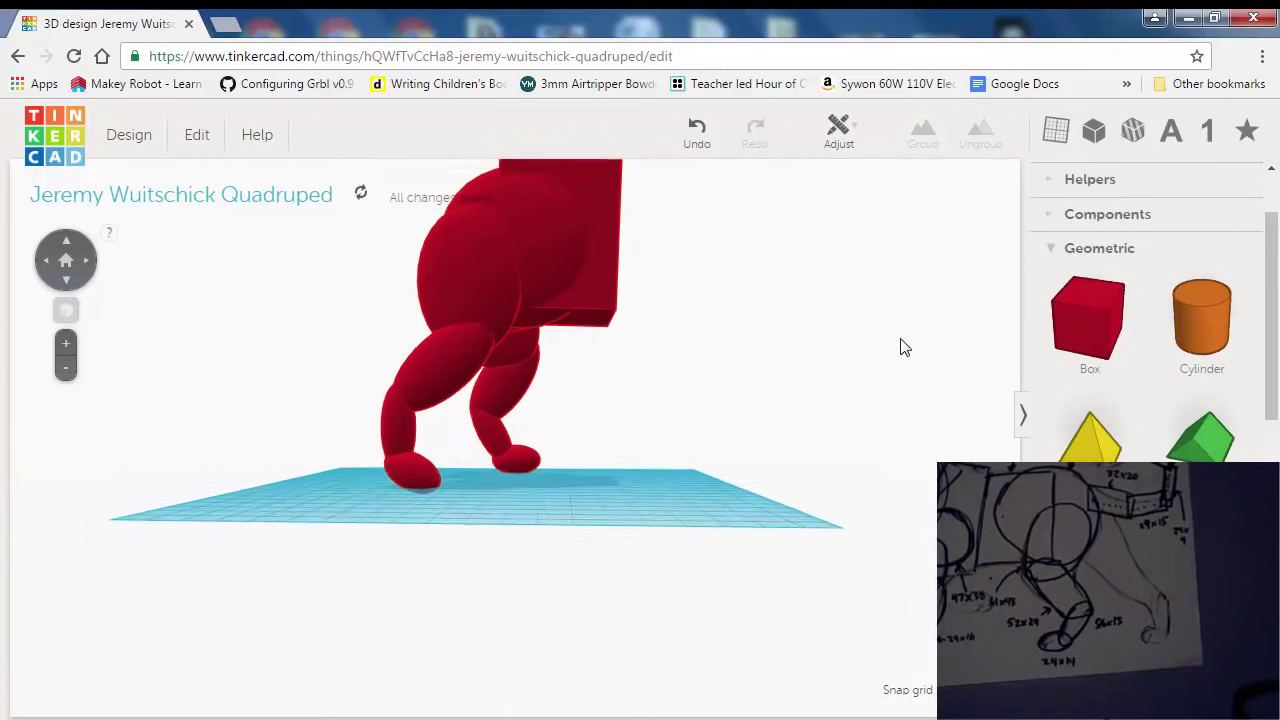
left_click(487, 497)
right_click_drag(586, 486, 590, 535)
key("Delete")
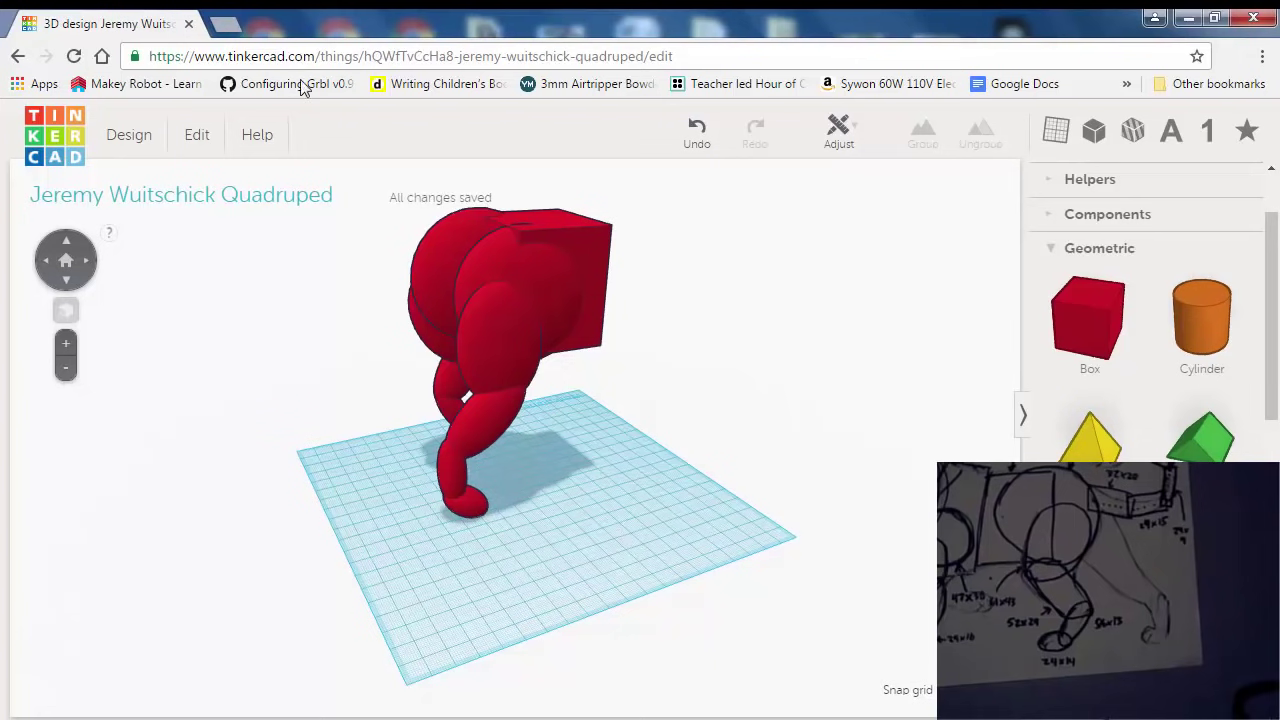
mouse_move(445, 712)
left_click(709, 708)
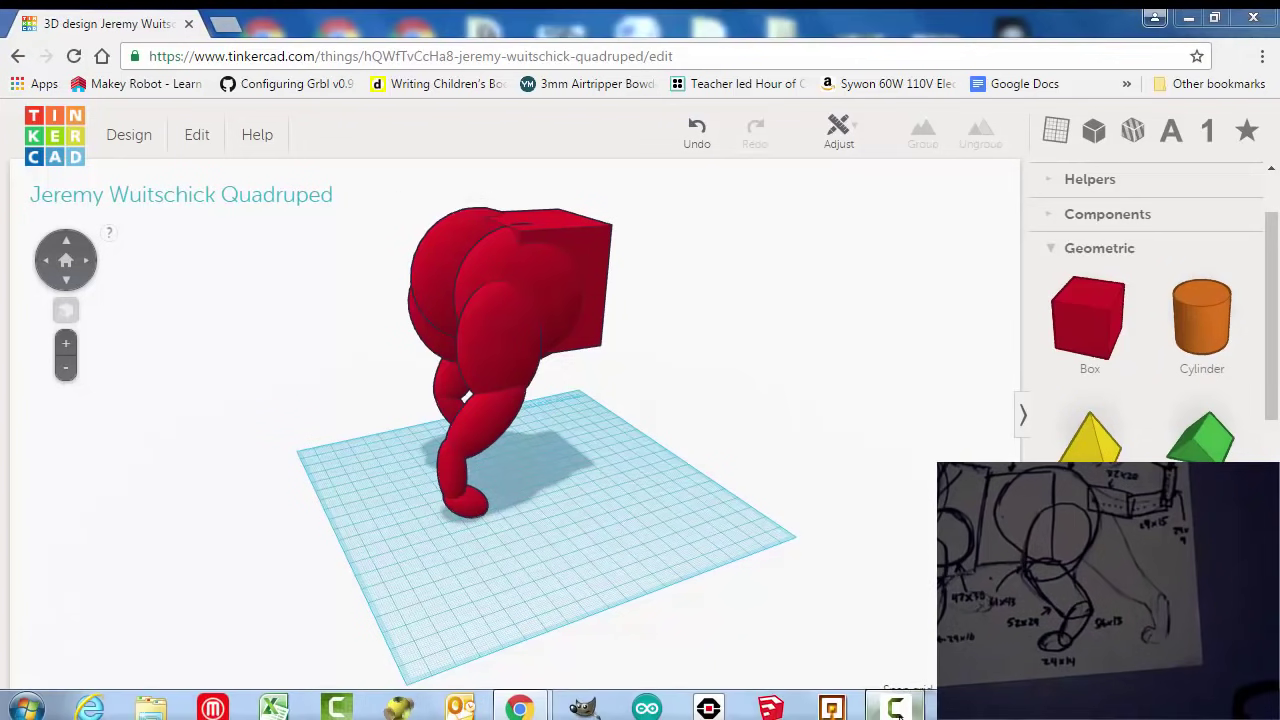